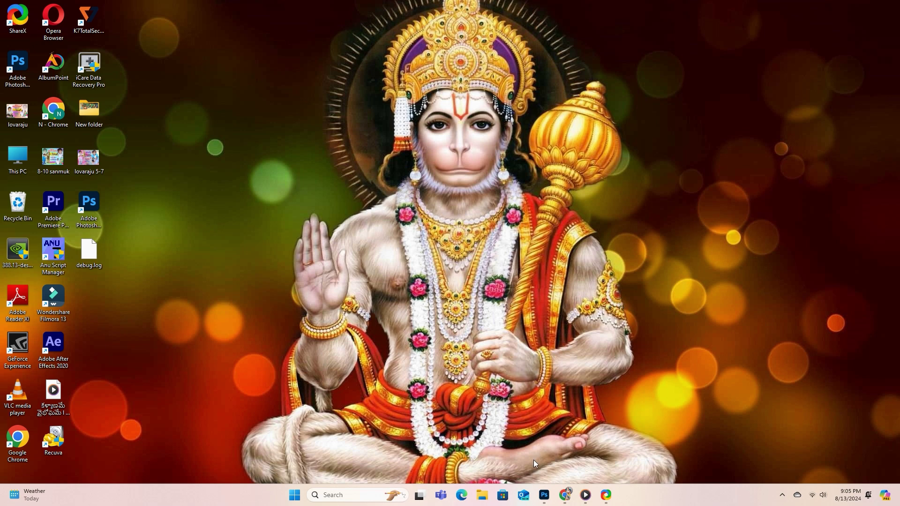
# - Switch to Photoshop and examine the blemishes across the portrait's forehead, cheeks and chin
pyautogui.click(546, 494)
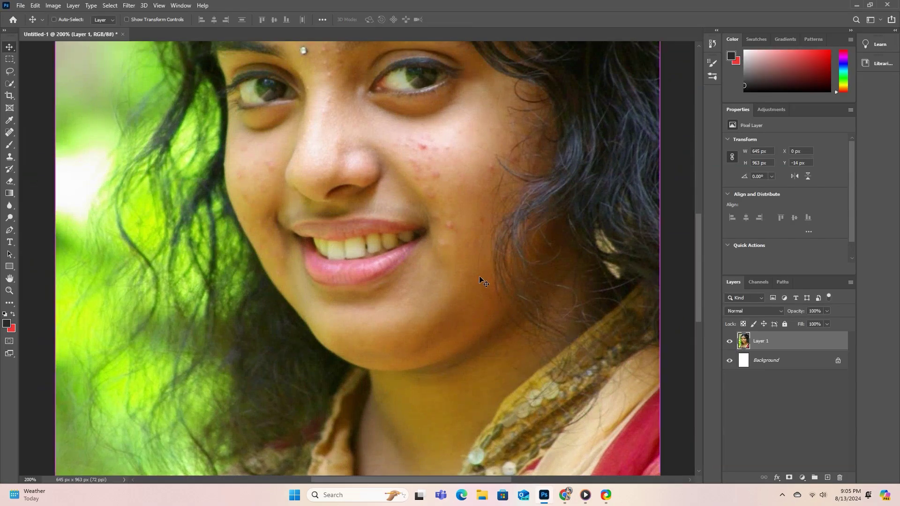
pyautogui.hotkey('ctrl', '-')
pyautogui.hotkey('ctrl', '-')
pyautogui.hotkey('ctrl', '+')
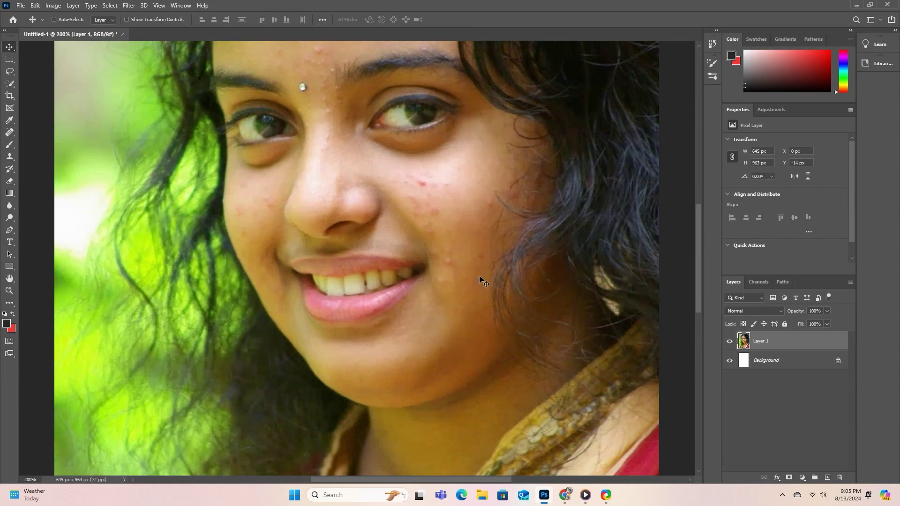
pyautogui.hotkey('ctrl', '+')
pyautogui.moveTo(362, 216); pyautogui.dragTo(361, 270)
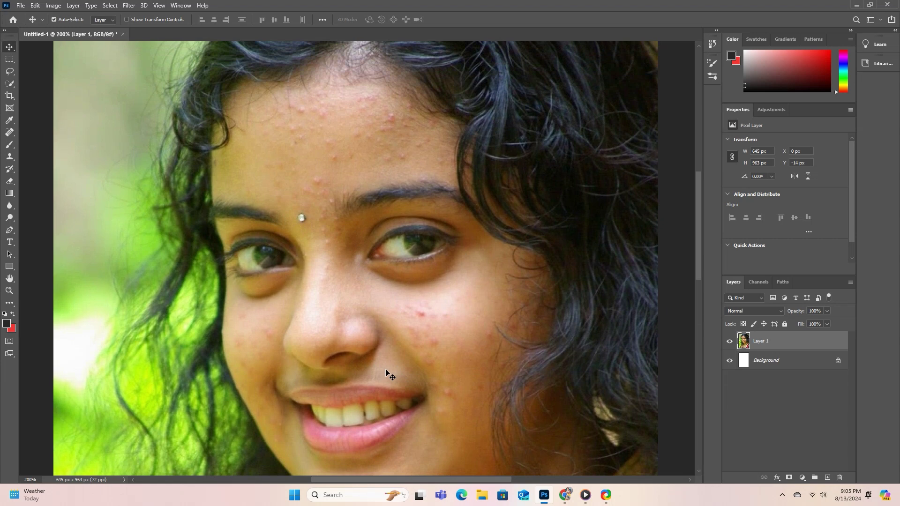
pyautogui.moveTo(352, 315); pyautogui.dragTo(340, 235)
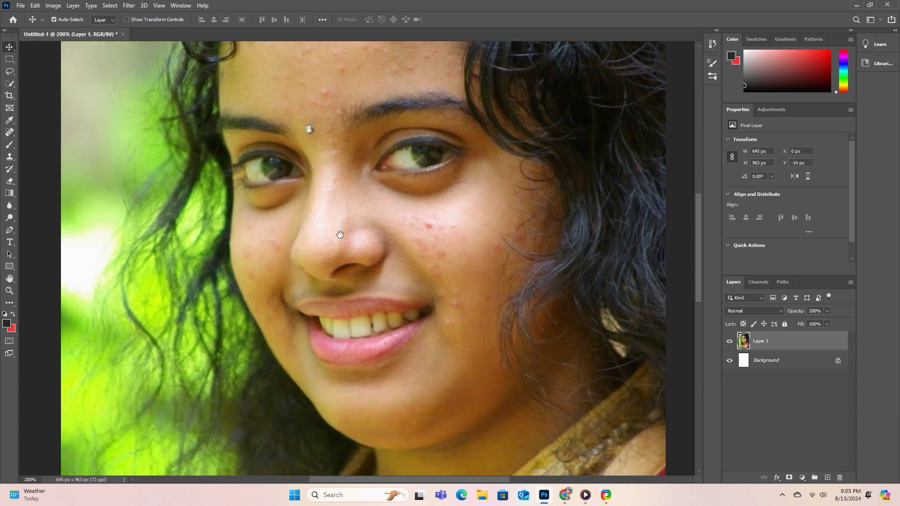
pyautogui.hotkey('ctrl', '-')
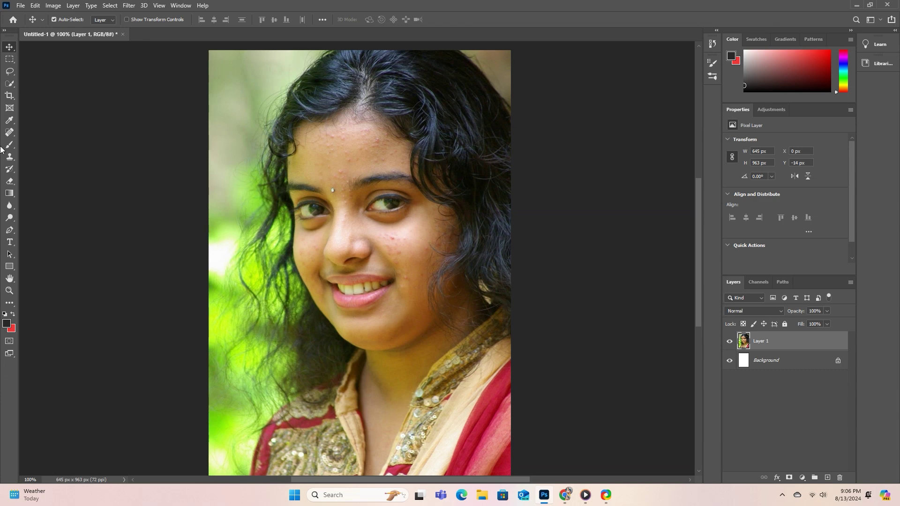
# - Activate the Spot Healing Brush in Content-Aware mode and reduce its brush size to 35 px
pyautogui.click(14, 134)
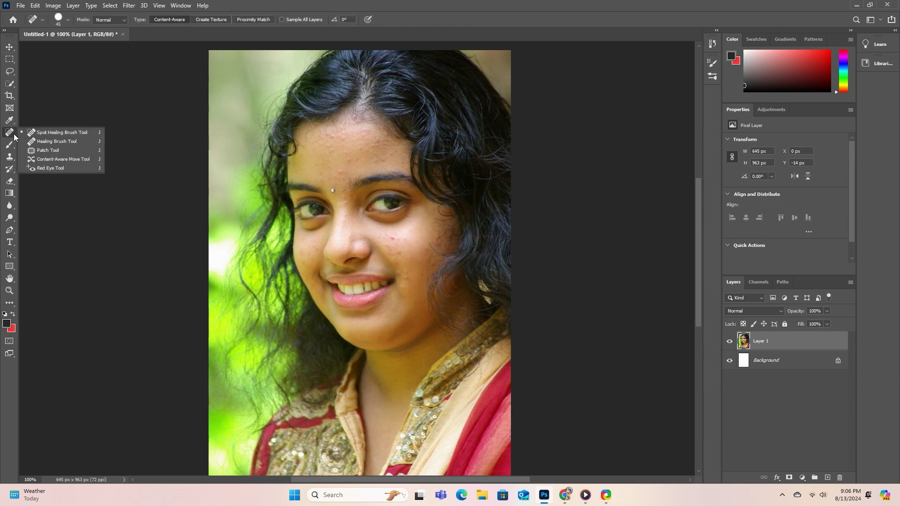
pyautogui.click(45, 134)
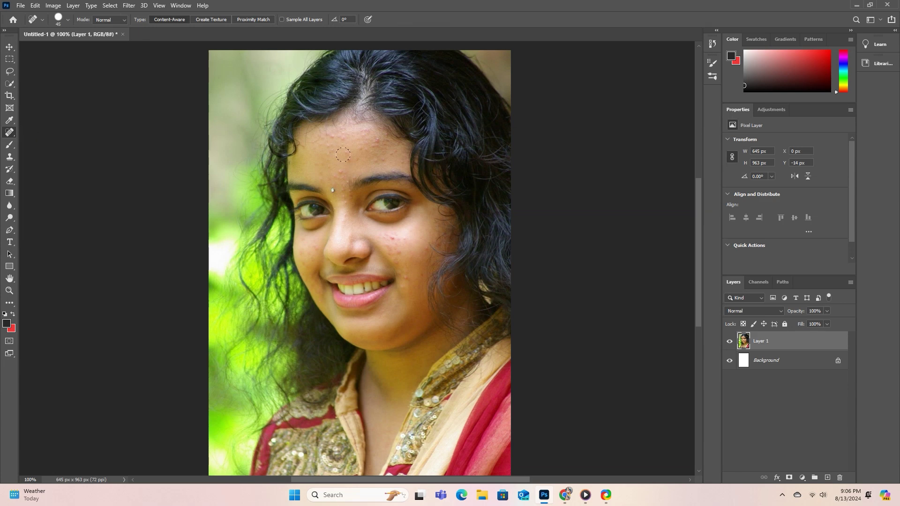
pyautogui.moveTo(343, 164); pyautogui.dragTo(351, 180)
pyautogui.click(69, 20)
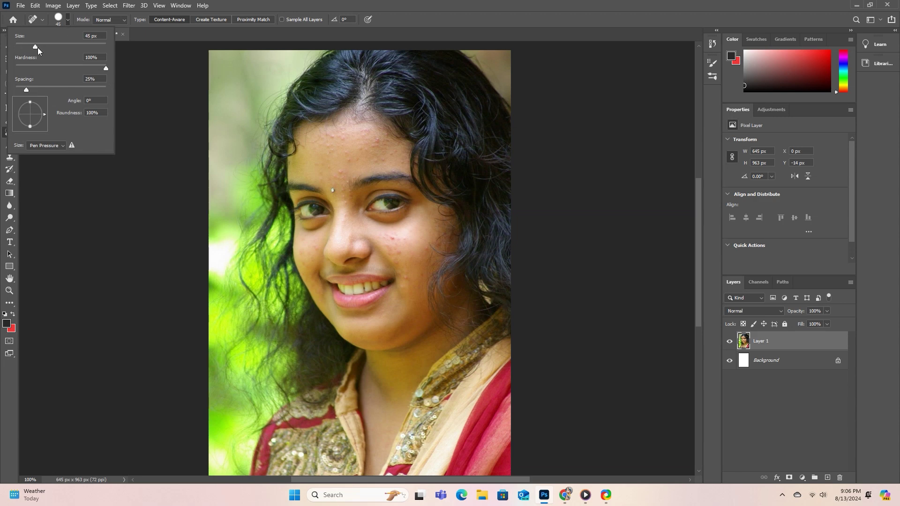
pyautogui.moveTo(36, 47); pyautogui.dragTo(31, 47)
pyautogui.press('Escape')
# - Heal the most prominent red spots on the cheek right of the nose with an 8 px brush
pyautogui.hotkey('ctrl', '+')
pyautogui.hotkey('ctrl', '+')
pyautogui.hotkey('ctrl', '+')
pyautogui.hotkey('ctrl', '+')
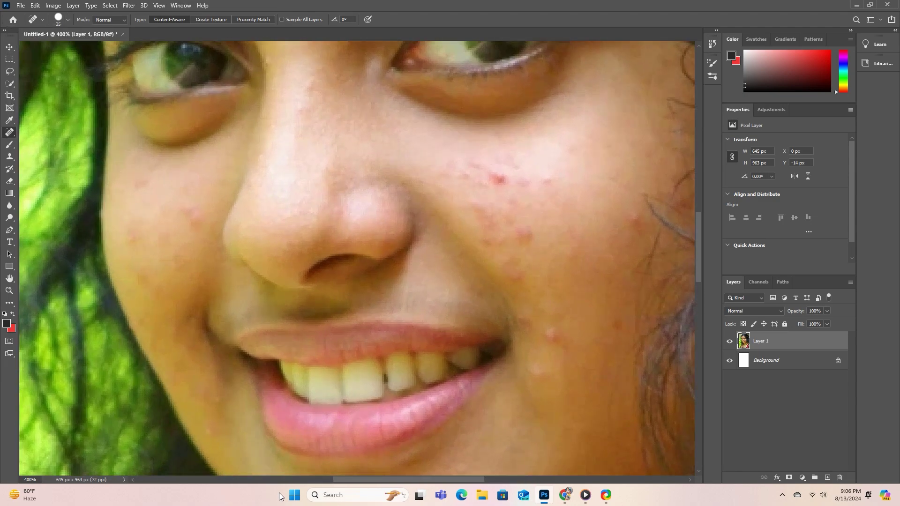
pyautogui.hotkey('ctrl', '+')
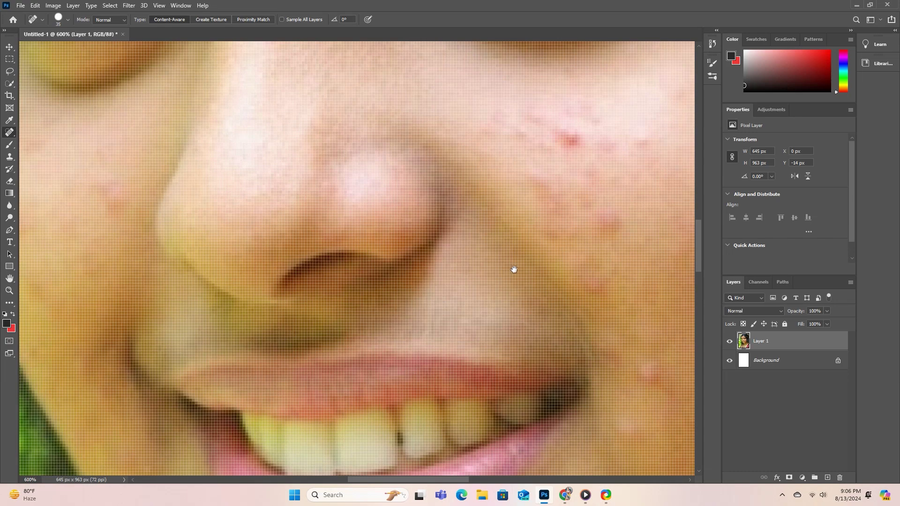
pyautogui.moveTo(514, 269); pyautogui.dragTo(334, 278)
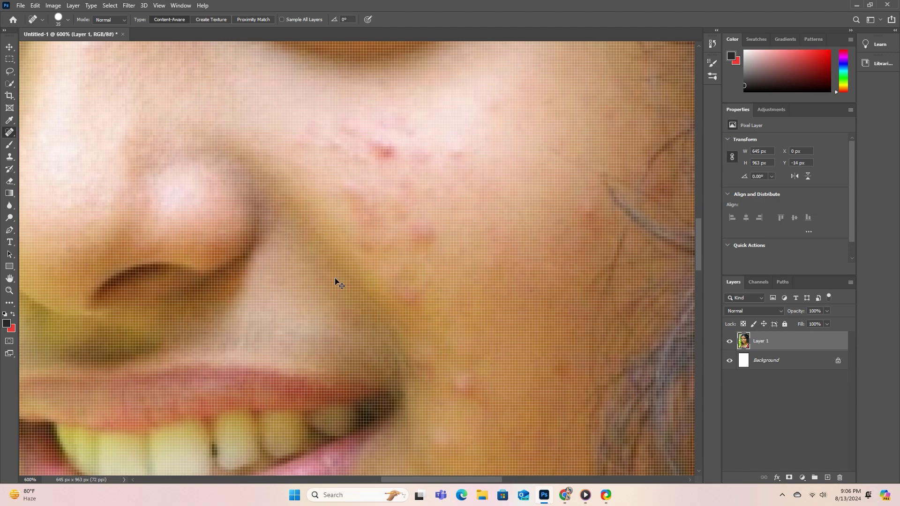
pyautogui.hotkey('ctrl', '+')
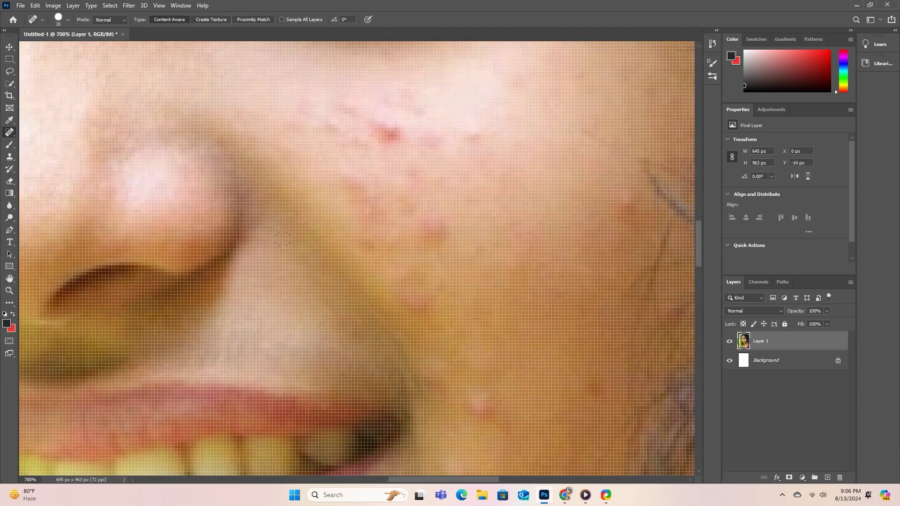
pyautogui.press('[')
pyautogui.press('[')
pyautogui.press('[')
pyautogui.press('[')
pyautogui.press('[')
pyautogui.click(432, 230)
pyautogui.click(389, 134)
pyautogui.click(430, 228)
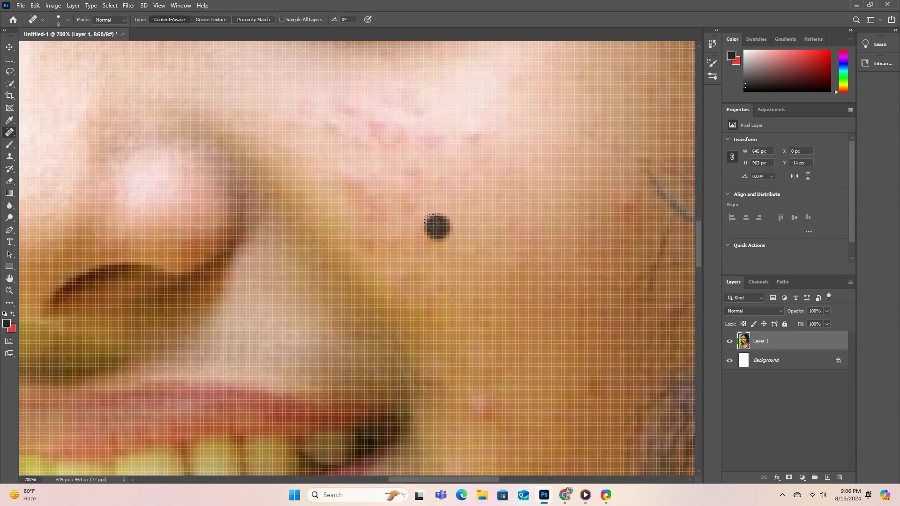
pyautogui.click(433, 133)
# - Enlarge the healing brush to 20 px and remove the row of reddish marks across the upper right cheek
pyautogui.press(']')
pyautogui.press(']')
pyautogui.press(']')
pyautogui.press(']')
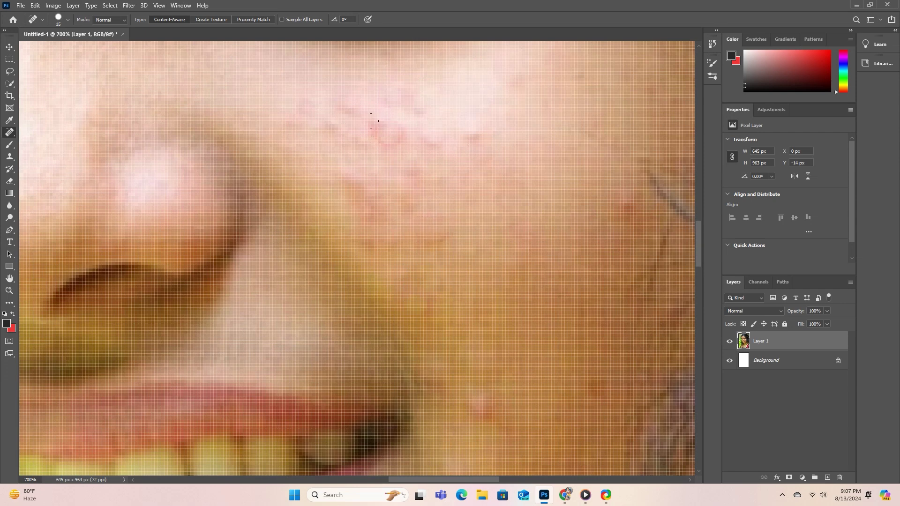
pyautogui.click(388, 129)
pyautogui.click(420, 143)
pyautogui.click(474, 141)
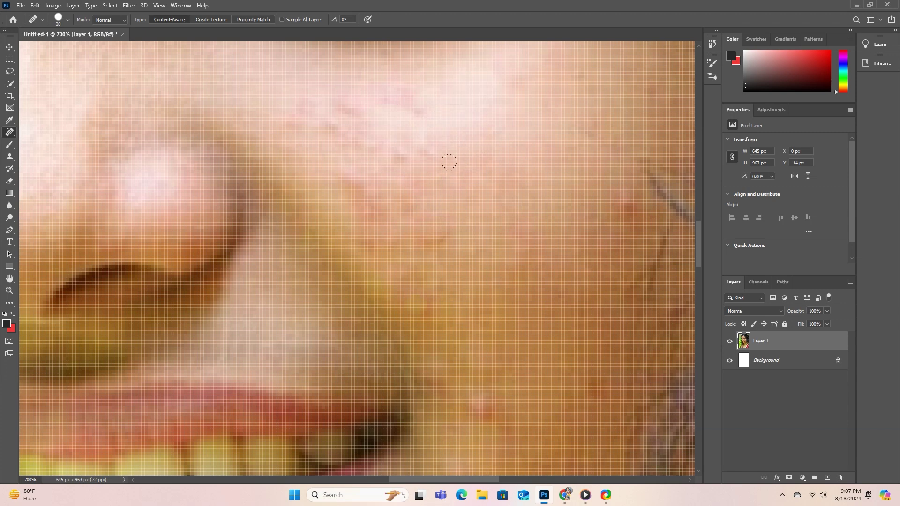
# - Shrink the healing brush to 9 px and remove the fine marks on the cheek just below the right eye
pyautogui.press('[')
pyautogui.press('[')
pyautogui.press('[')
pyautogui.click(403, 99)
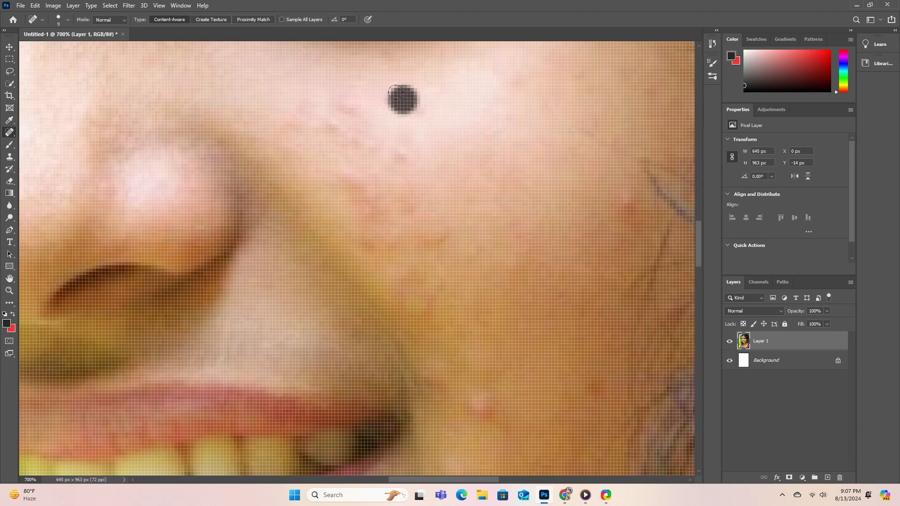
pyautogui.click(348, 102)
pyautogui.click(346, 132)
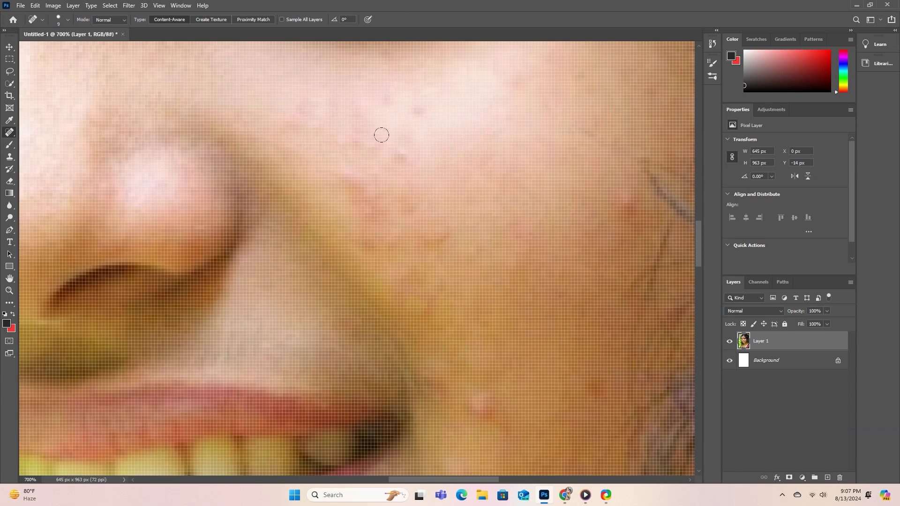
pyautogui.click(389, 142)
pyautogui.click(394, 148)
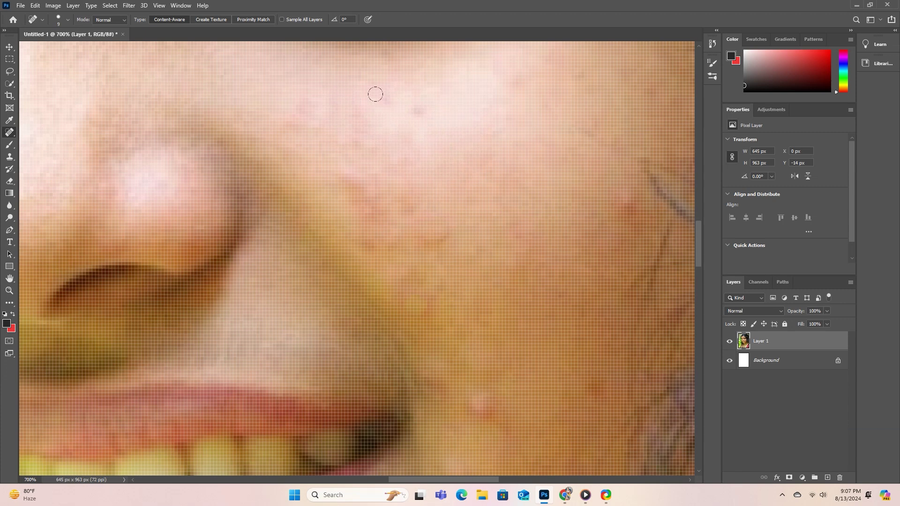
# - Heal the spots along the cheek crease beside the nose and the one near the hair strands
pyautogui.click(619, 197)
pyautogui.click(418, 202)
pyautogui.click(378, 201)
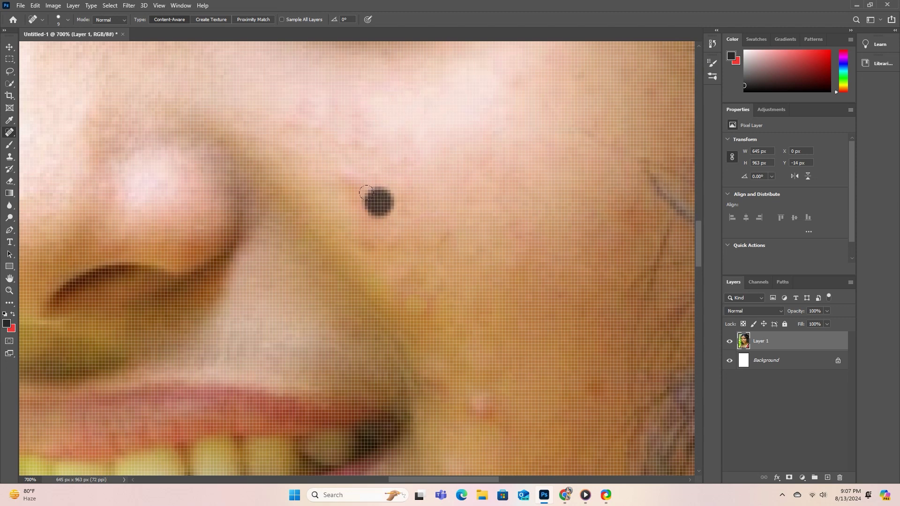
pyautogui.click(367, 243)
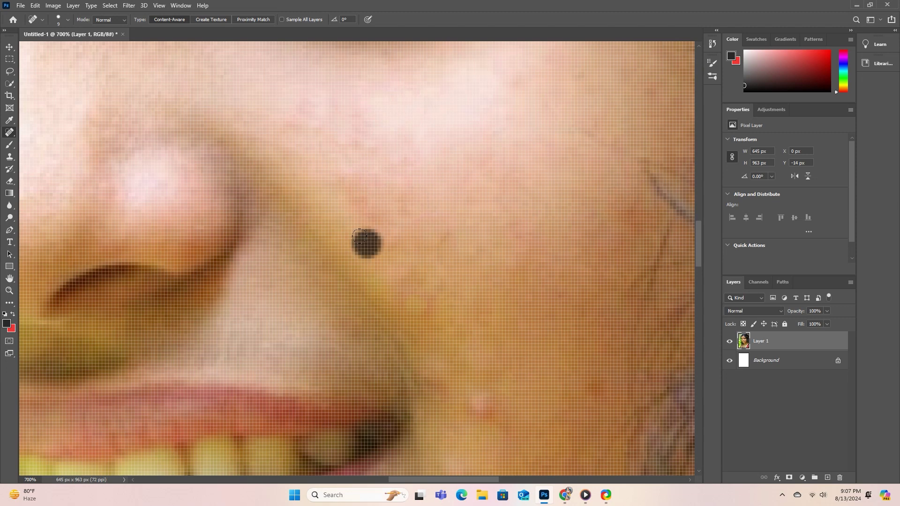
pyautogui.click(441, 222)
pyautogui.click(424, 246)
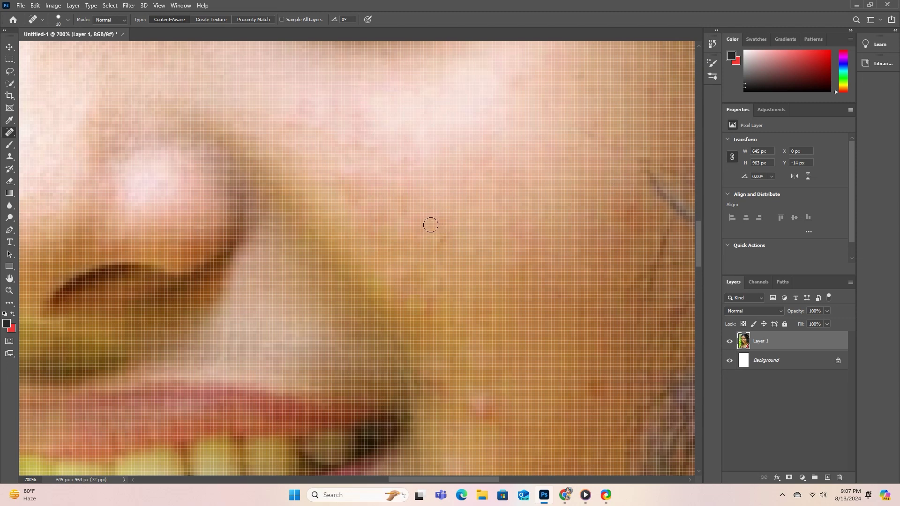
# - Heal the blemishes on the cheek beside the right mouth corner, using a 10 px brush for the lower ones
pyautogui.press(']')
pyautogui.press(']')
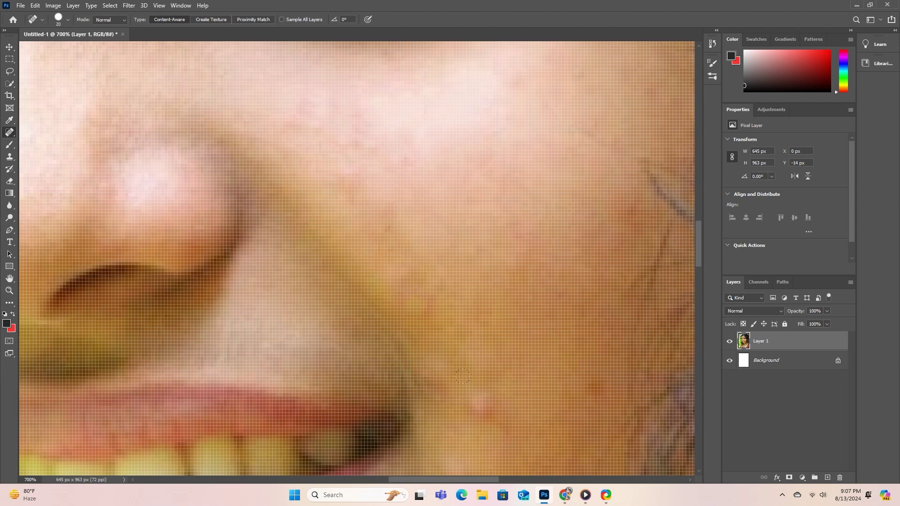
pyautogui.press('[')
pyautogui.click(479, 402)
pyautogui.click(585, 382)
pyautogui.click(433, 383)
pyautogui.scroll(-5, 482, 245)
pyautogui.click(460, 284)
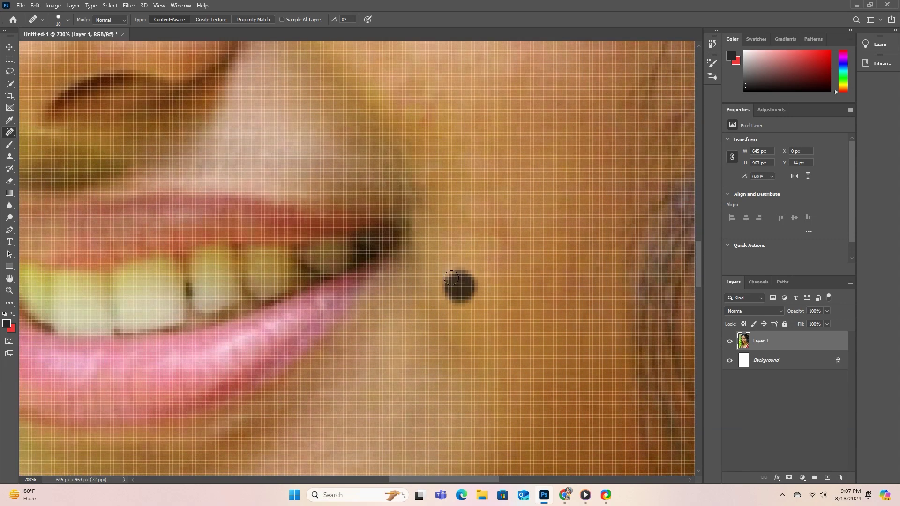
pyautogui.click(498, 226)
# - Enlarge the healing brush to 15 px and even out leftover marks on the right cheek down to the mouth corner
pyautogui.hotkey('ctrl', '-')
pyautogui.hotkey('ctrl', '-')
pyautogui.hotkey('ctrl', '-')
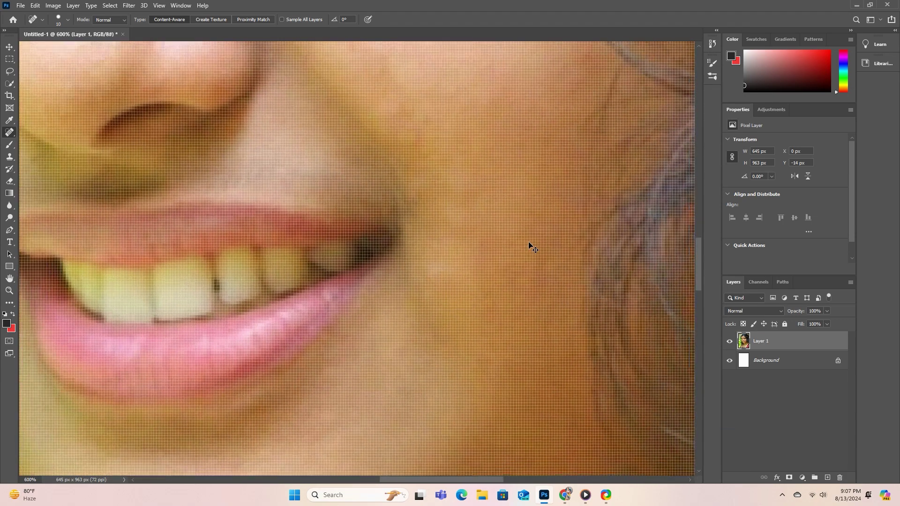
pyautogui.hotkey('ctrl', '-')
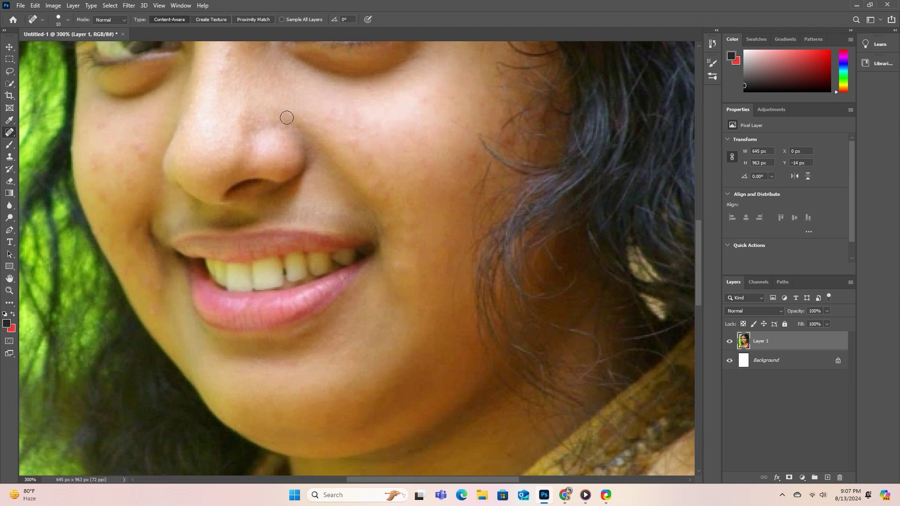
pyautogui.press(']')
pyautogui.click(375, 183)
pyautogui.click(347, 144)
pyautogui.click(373, 154)
pyautogui.click(405, 238)
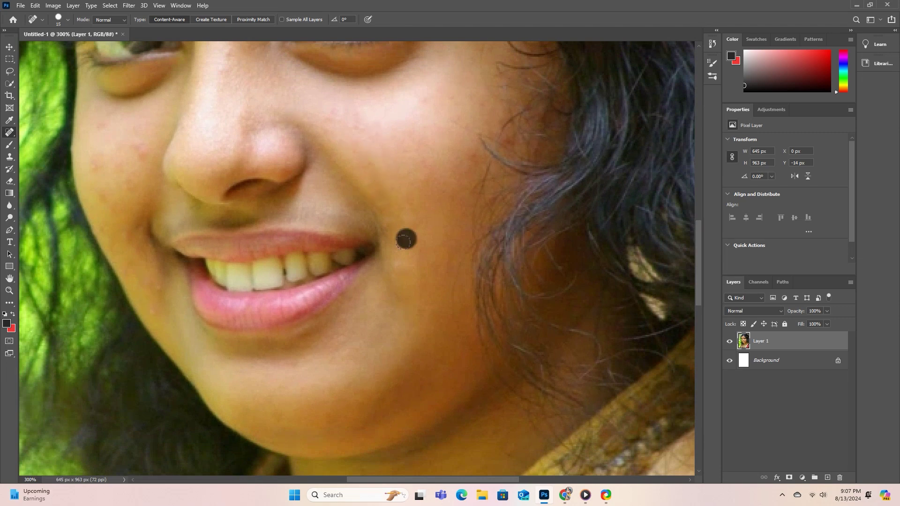
pyautogui.click(392, 259)
pyautogui.click(435, 244)
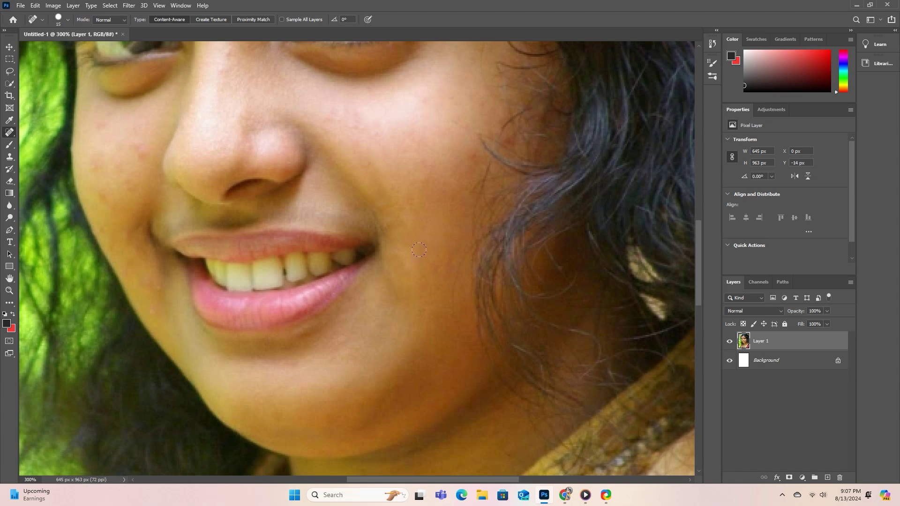
# - Touch up the remaining uneven patches around the right mouth corner, along the smile line and under the right eye
pyautogui.click(400, 253)
pyautogui.click(396, 267)
pyautogui.click(415, 287)
pyautogui.click(370, 167)
pyautogui.click(389, 219)
pyautogui.scroll(5, 262, 167)
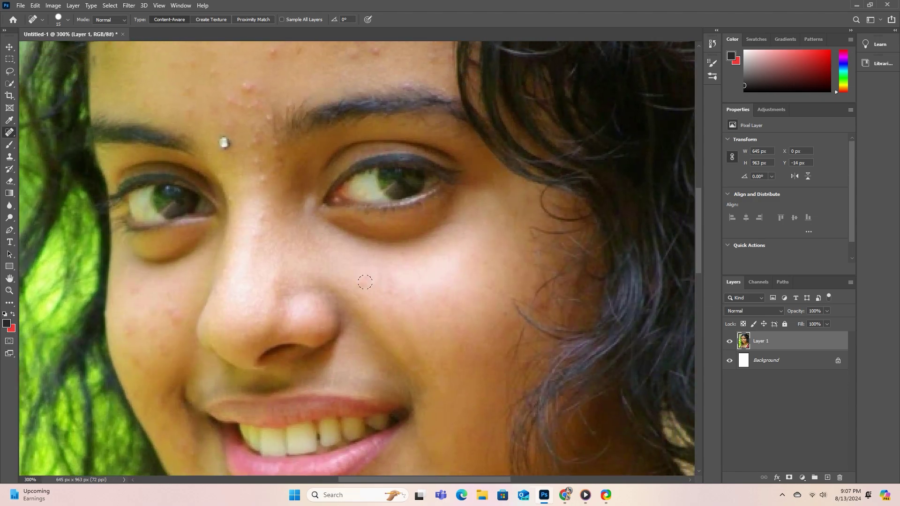
pyautogui.click(393, 286)
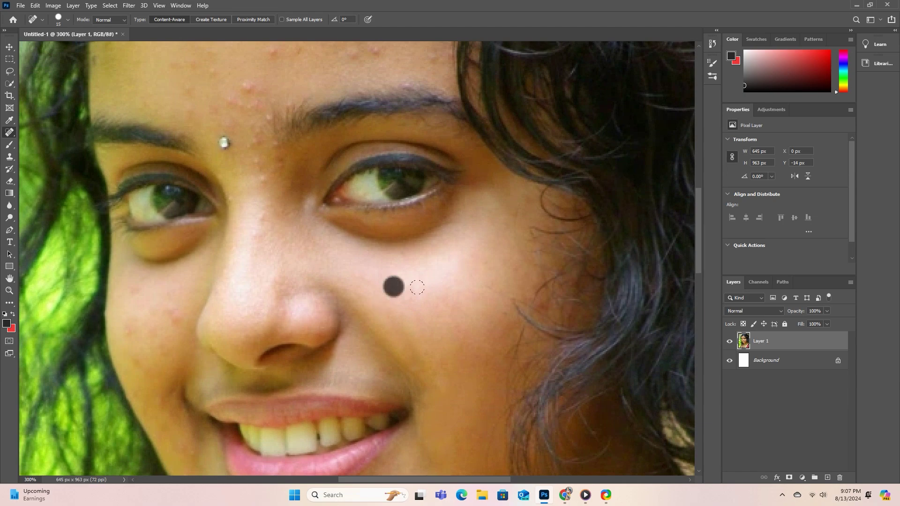
# - Heal the pimples on the upper left forehead near the hairline with a 15 px brush
pyautogui.scroll(5, 344, 375)
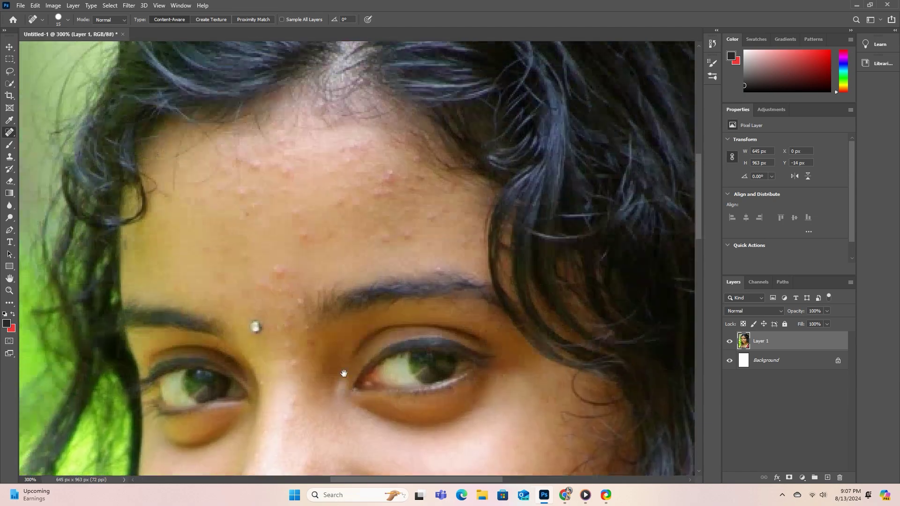
pyautogui.hotkey('ctrl', '+')
pyautogui.hotkey('ctrl', '+')
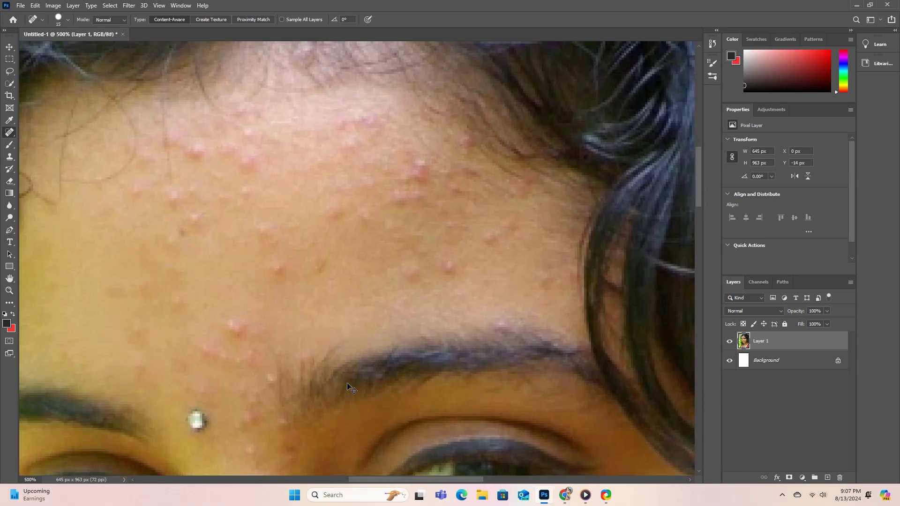
pyautogui.press('[')
pyautogui.press('[')
pyautogui.click(246, 166)
pyautogui.click(254, 163)
pyautogui.press(']')
pyautogui.click(194, 154)
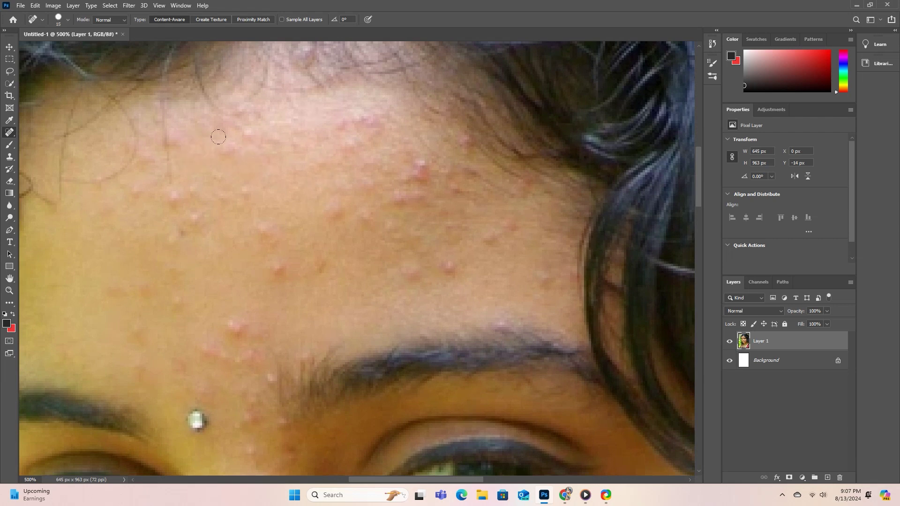
pyautogui.click(229, 148)
pyautogui.click(249, 129)
pyautogui.click(184, 137)
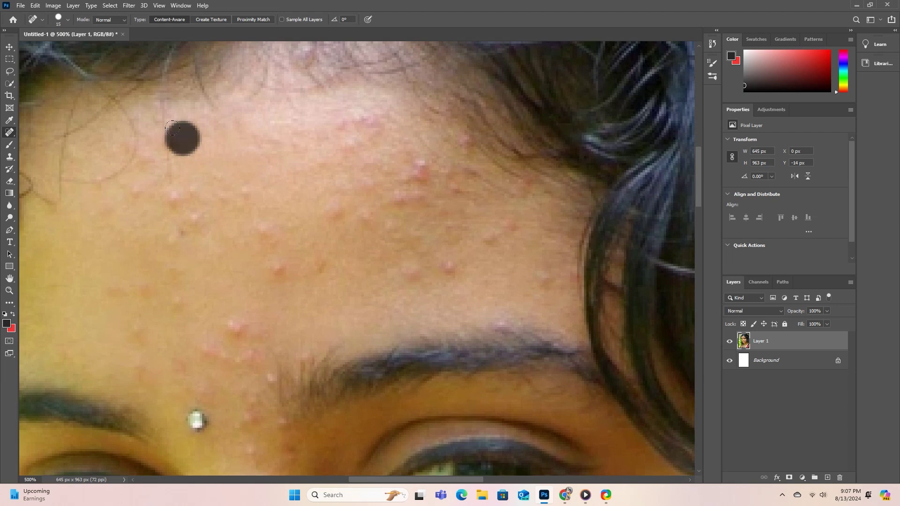
# - Heal the pimples on the left side of the forehead below the hairline with the 15 px brush
pyautogui.click(153, 149)
pyautogui.click(141, 185)
pyautogui.click(176, 195)
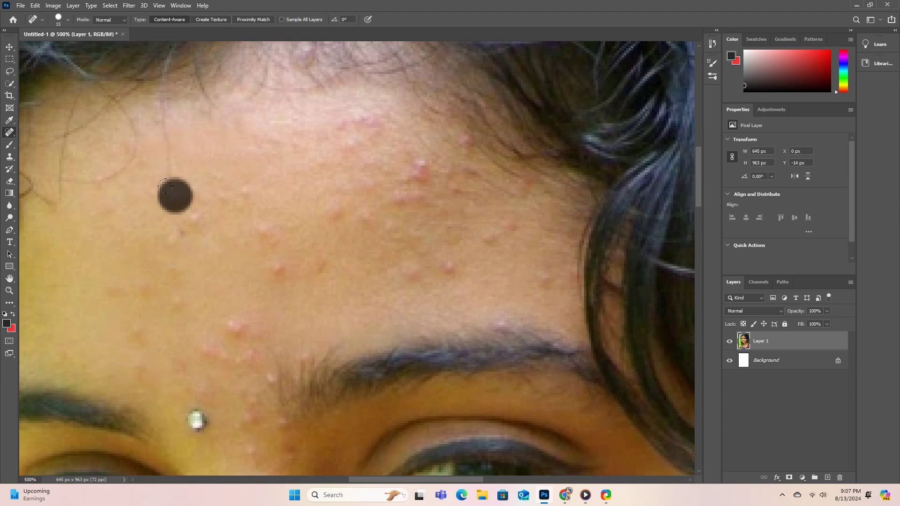
pyautogui.click(199, 226)
pyautogui.click(223, 210)
pyautogui.click(186, 187)
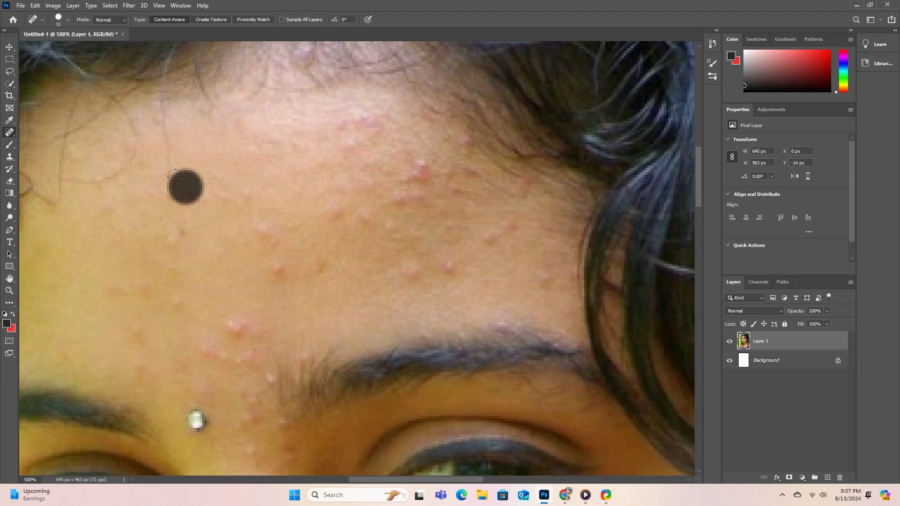
pyautogui.click(181, 231)
pyautogui.click(242, 216)
pyautogui.click(212, 189)
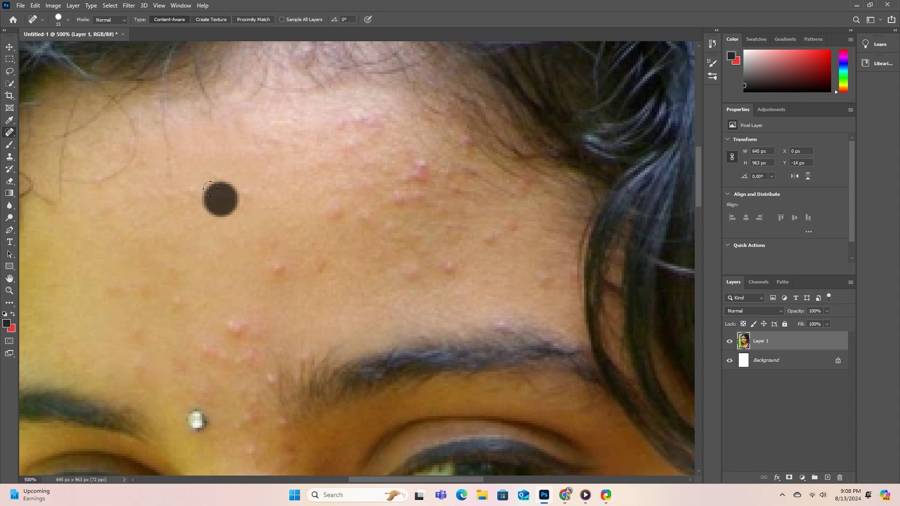
# - Heal the pimples across the middle of the forehead, from the left-centre spots to those left of the large red cluster
pyautogui.click(237, 185)
pyautogui.click(266, 253)
pyautogui.click(319, 207)
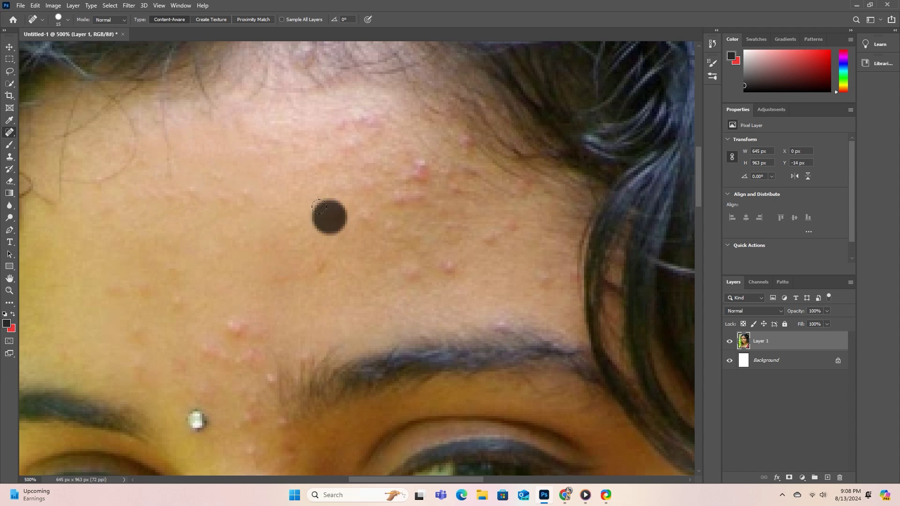
pyautogui.click(356, 204)
pyautogui.click(349, 172)
pyautogui.click(342, 144)
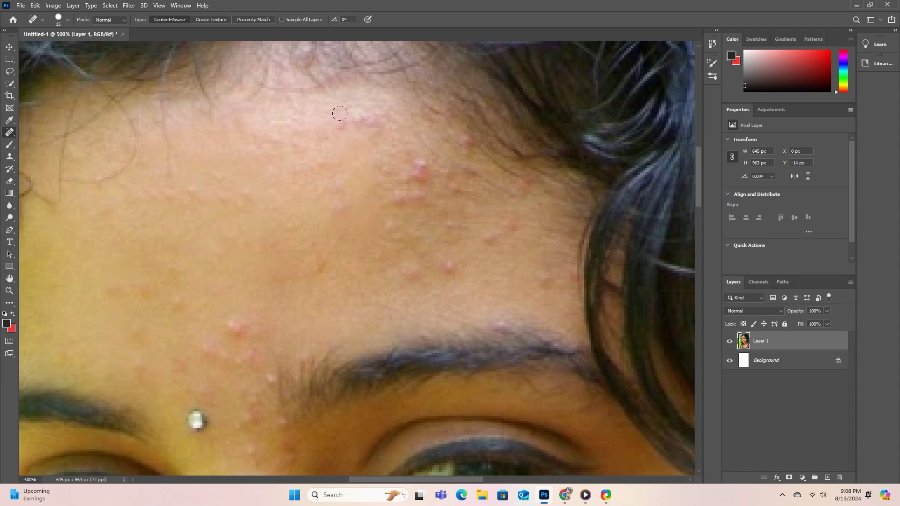
# - Remove the red pimple cluster on the upper centre-right of the forehead below the hairline
pyautogui.click(339, 113)
pyautogui.click(374, 113)
pyautogui.click(368, 158)
pyautogui.click(392, 180)
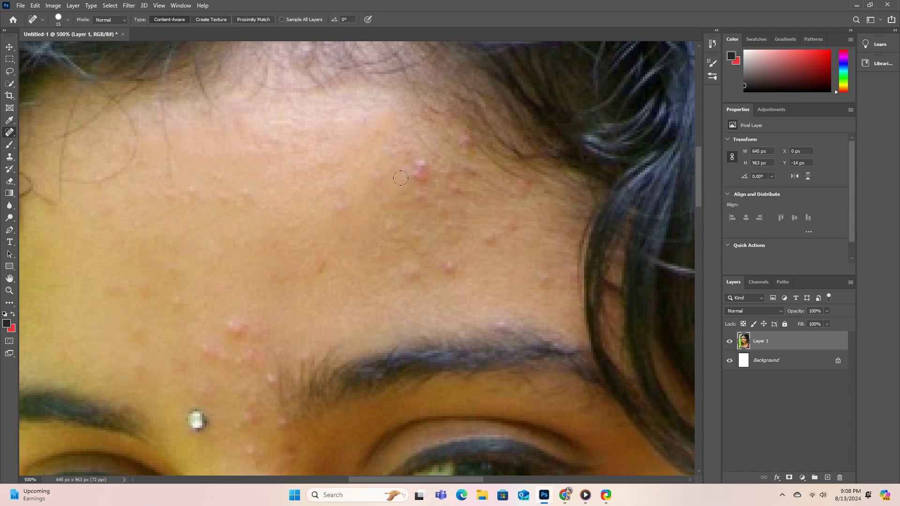
pyautogui.click(400, 169)
pyautogui.click(410, 161)
pyautogui.click(369, 172)
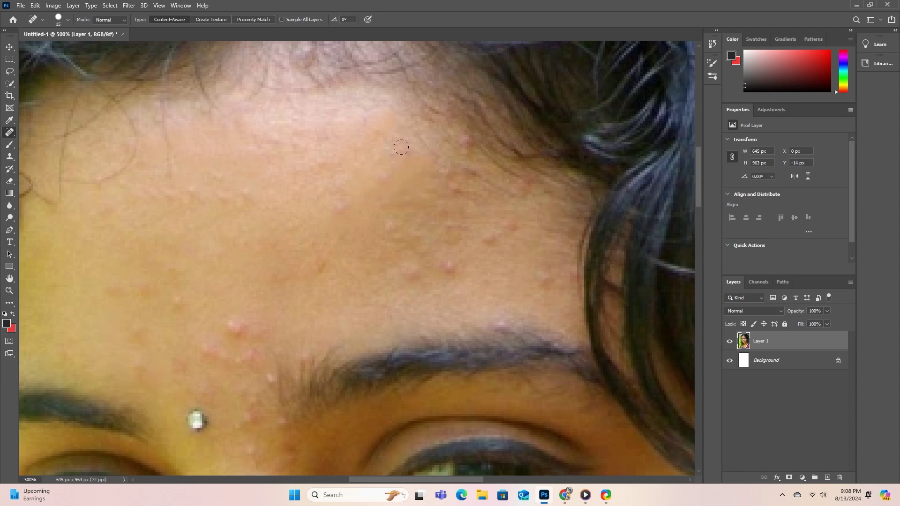
# - Heal the remaining pimples on the right side of the forehead, from the hairline down to above the right eyebrow
pyautogui.click(401, 148)
pyautogui.click(427, 160)
pyautogui.click(401, 150)
pyautogui.click(445, 257)
pyautogui.click(400, 259)
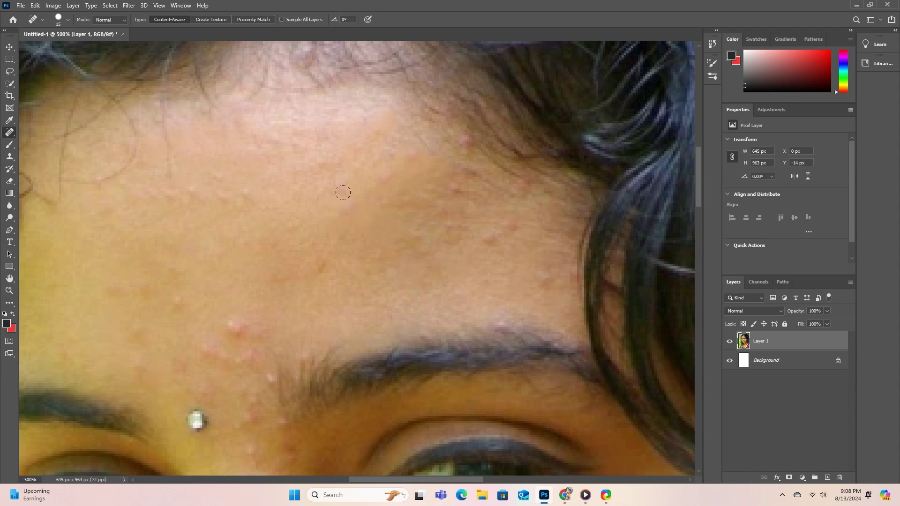
pyautogui.click(349, 208)
pyautogui.click(454, 158)
pyautogui.click(498, 216)
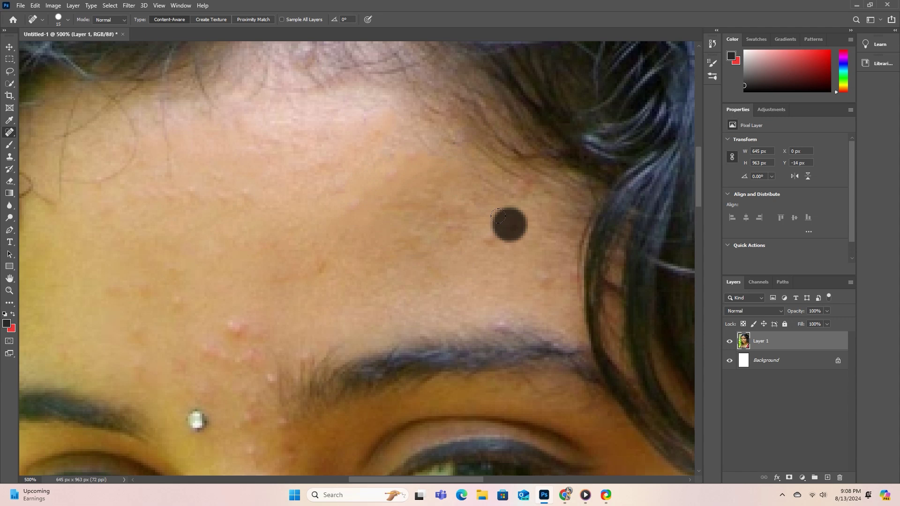
pyautogui.click(508, 173)
pyautogui.click(556, 265)
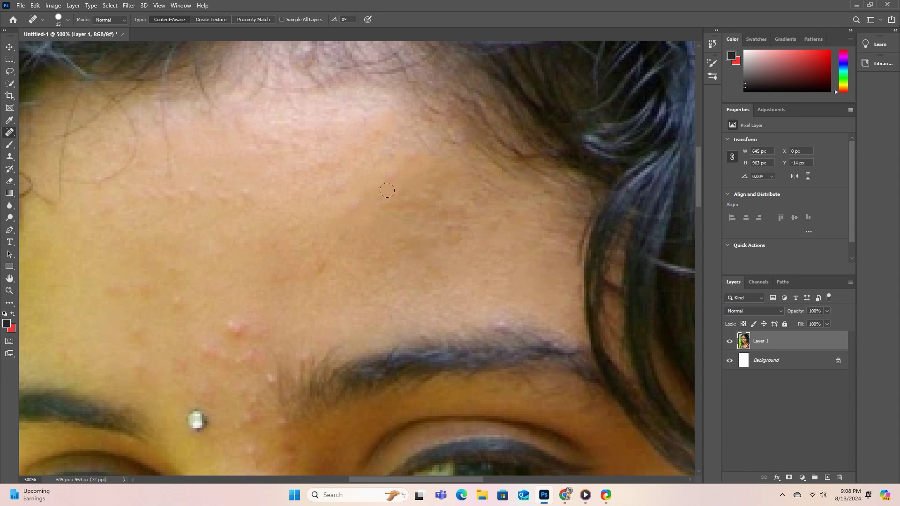
# - Even out the leftover patches on the upper centre-right forehead where the pimple cluster was
pyautogui.click(396, 175)
pyautogui.click(413, 156)
pyautogui.click(389, 181)
pyautogui.click(402, 153)
pyautogui.click(350, 196)
pyautogui.click(335, 189)
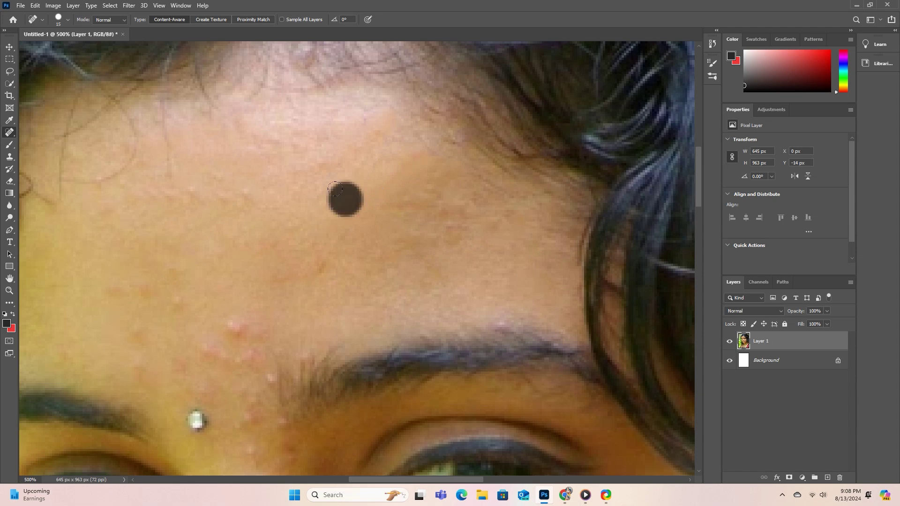
pyautogui.click(380, 155)
# - Touch up the row of tiny bumps on the left forehead, reducing the brush to 9 px for the finer spots
pyautogui.click(223, 191)
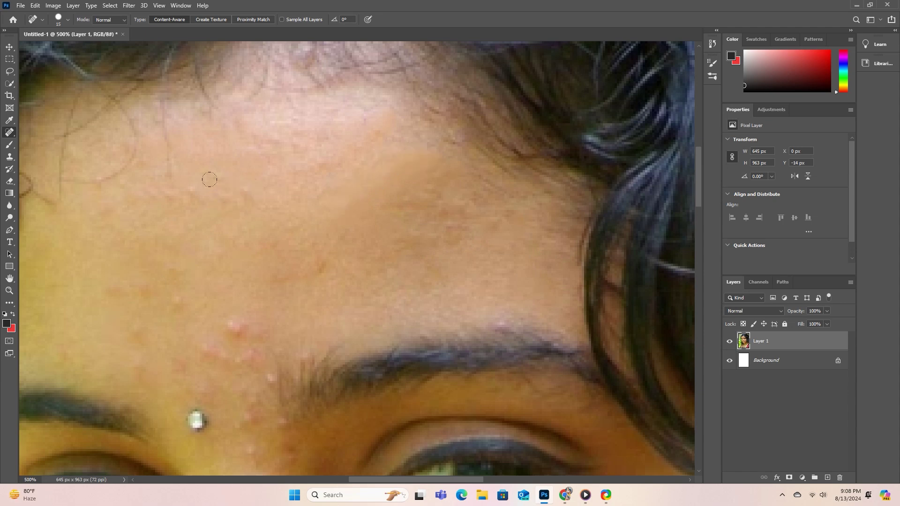
pyautogui.click(172, 193)
pyautogui.click(219, 196)
pyautogui.click(187, 193)
pyautogui.click(146, 193)
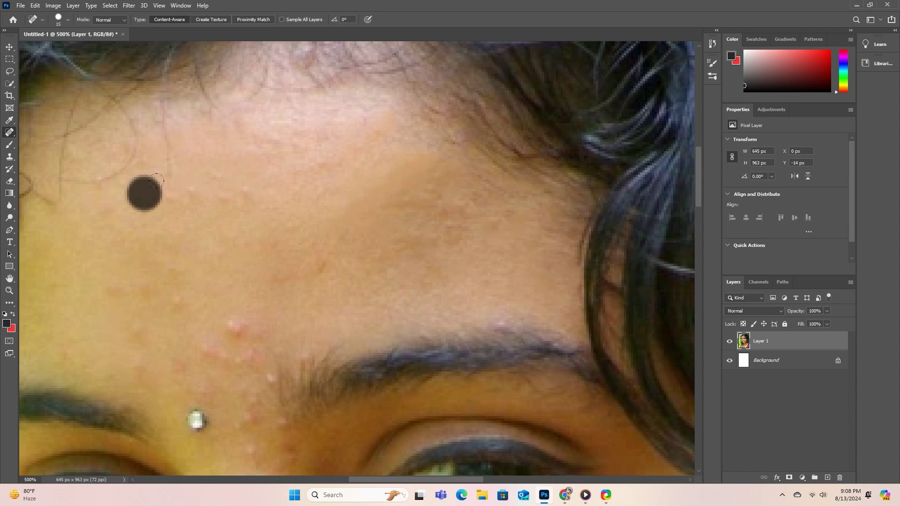
pyautogui.click(238, 204)
pyautogui.moveTo(153, 188); pyautogui.dragTo(154, 190)
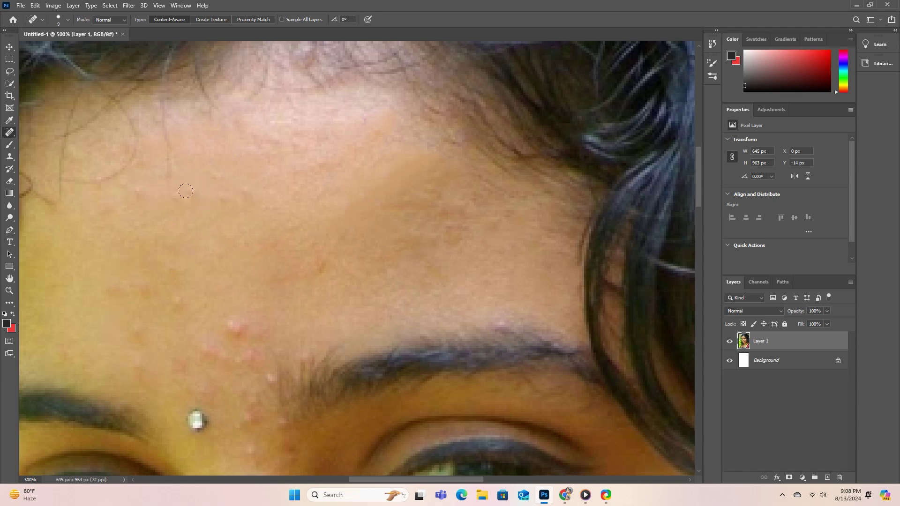
pyautogui.moveTo(212, 174); pyautogui.dragTo(212, 181)
# - Heal pimples between the eyebrows and the small spots above the right eyebrow with the 9 px brush
pyautogui.moveTo(233, 336); pyautogui.dragTo(244, 323)
pyautogui.click(249, 329)
pyautogui.click(249, 356)
pyautogui.moveTo(265, 359); pyautogui.dragTo(262, 361)
pyautogui.moveTo(496, 324); pyautogui.dragTo(496, 323)
pyautogui.moveTo(446, 226); pyautogui.dragTo(439, 226)
# - Heal the small bumps along the upper forehead and the discoloured marks above the left eyebrow
pyautogui.moveTo(260, 355); pyautogui.dragTo(418, 259)
pyautogui.moveTo(324, 117); pyautogui.dragTo(324, 117)
pyautogui.click(284, 111)
pyautogui.click(319, 127)
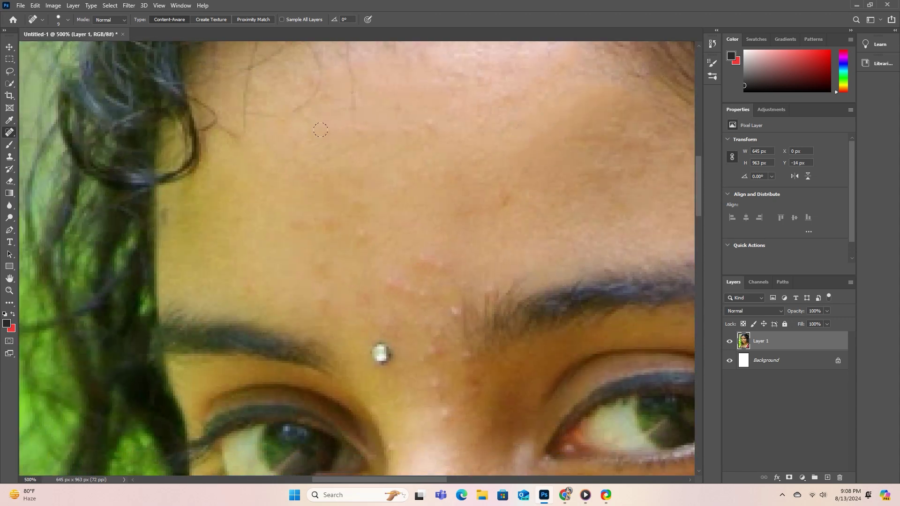
pyautogui.click(355, 131)
pyautogui.click(428, 125)
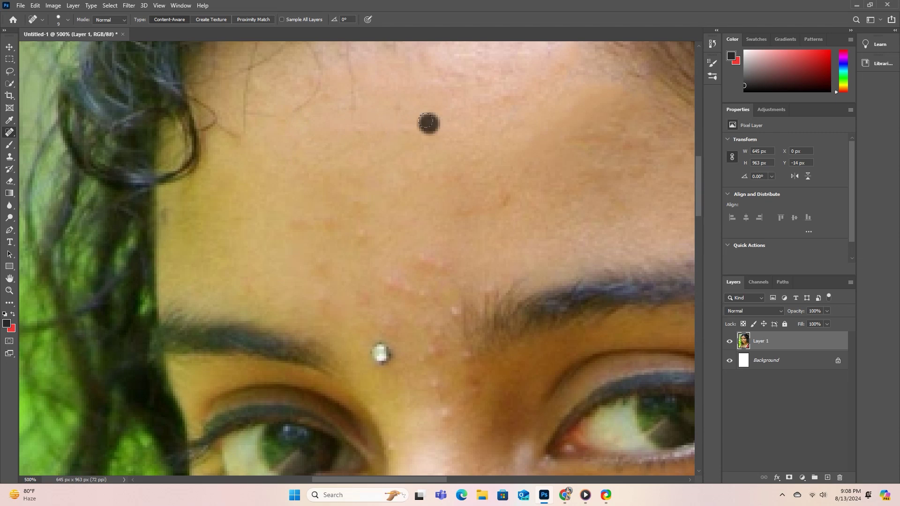
pyautogui.moveTo(295, 217); pyautogui.dragTo(306, 231)
pyautogui.click(331, 223)
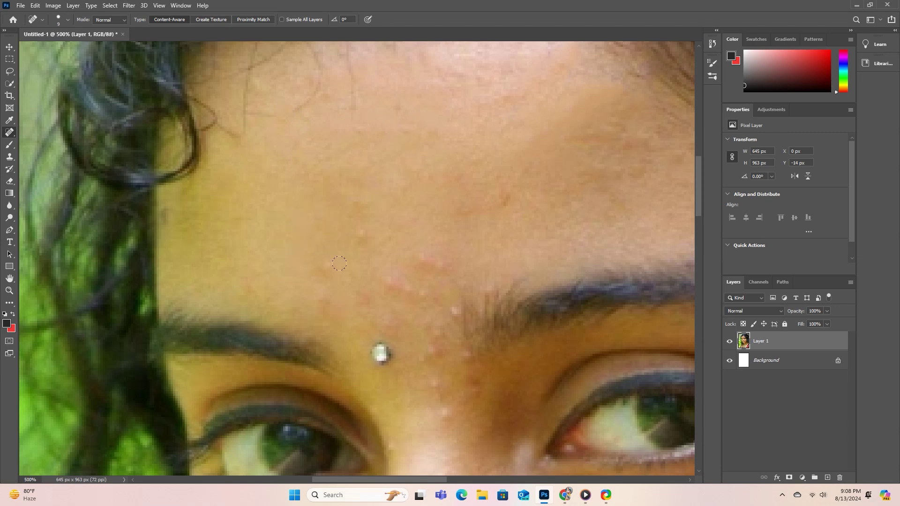
# - Treat the red pimple cluster just above the space between the eyebrows with short healing strokes
pyautogui.click(394, 282)
pyautogui.click(432, 258)
pyautogui.click(379, 277)
pyautogui.click(394, 282)
pyautogui.moveTo(401, 276); pyautogui.dragTo(402, 299)
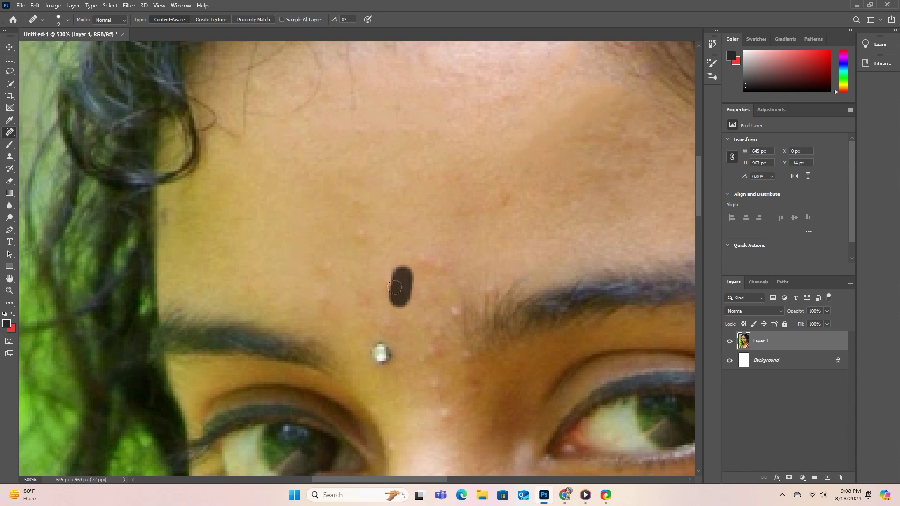
# - Heal the isolated spots on the lower forehead above the inner end of the left eyebrow
pyautogui.click(363, 233)
pyautogui.click(328, 268)
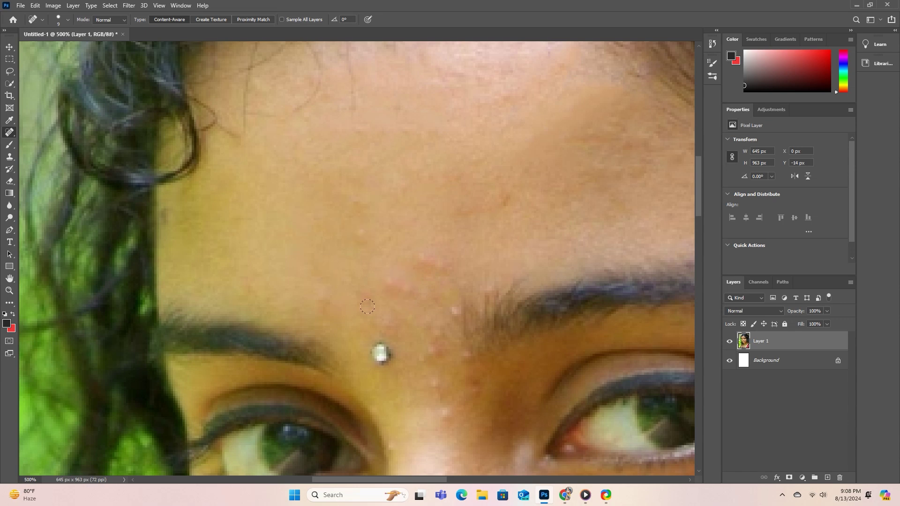
pyautogui.click(321, 298)
pyautogui.click(364, 237)
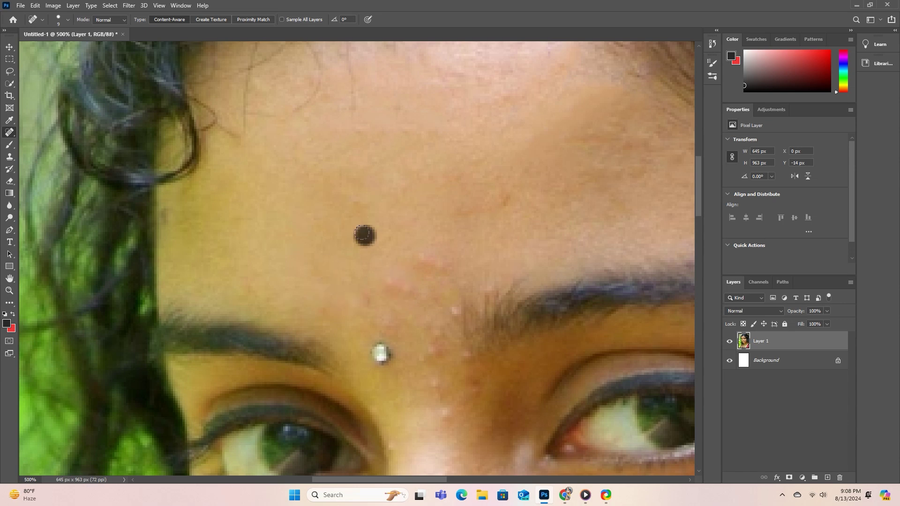
# - Heal more of the pimples between the eyebrows, beside the right eyebrow and down to the top of the nose
pyautogui.moveTo(388, 283); pyautogui.dragTo(395, 296)
pyautogui.click(403, 287)
pyautogui.click(393, 283)
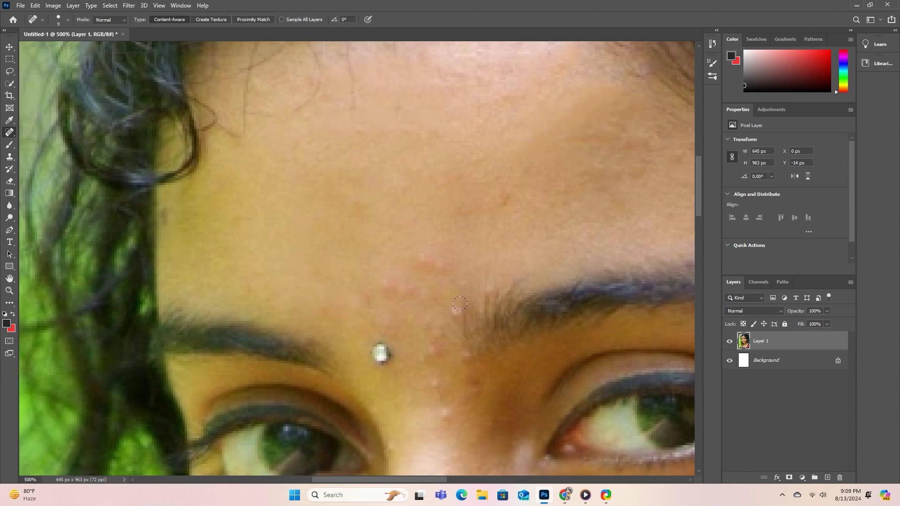
pyautogui.click(489, 286)
pyautogui.click(437, 383)
pyautogui.click(441, 410)
pyautogui.click(438, 349)
# - Switch to the Healing Brush at 10 px and cover the reddish patches between the eyebrows and just above them
pyautogui.rightClick(5, 135)
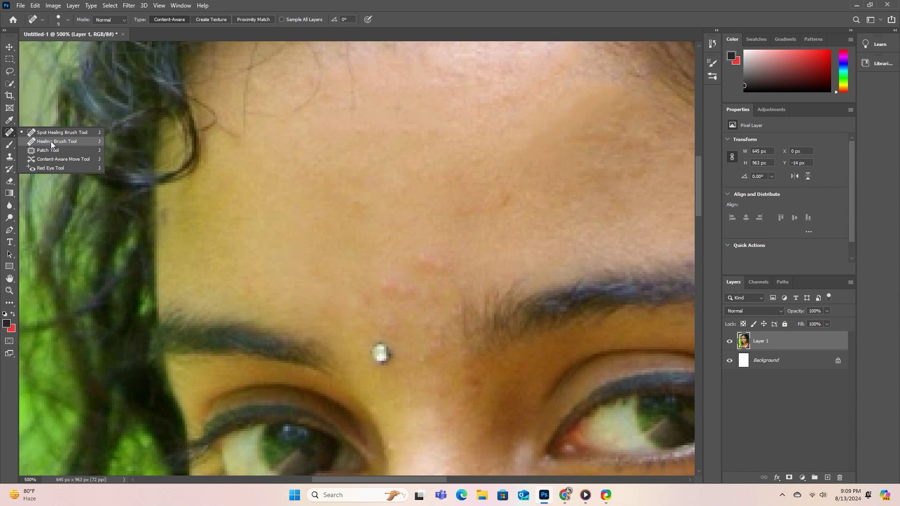
pyautogui.click(50, 142)
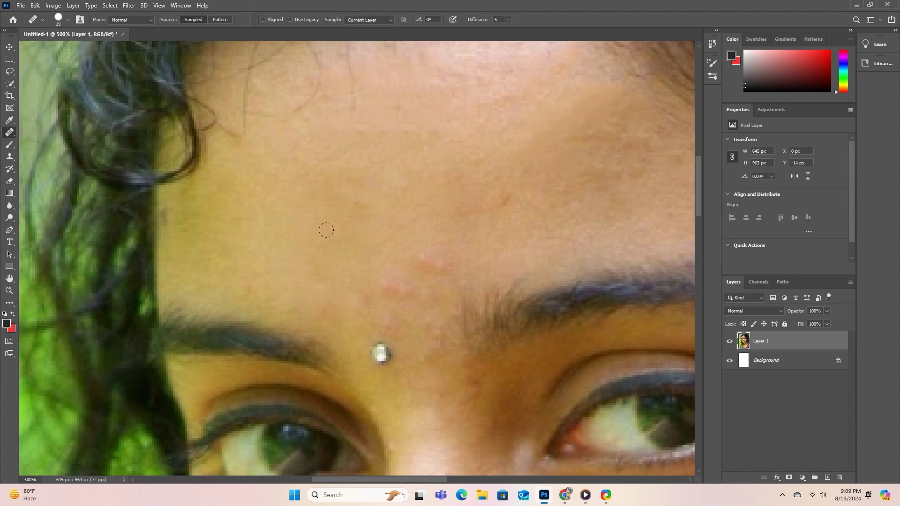
pyautogui.press('[')
pyautogui.click(399, 293)
pyautogui.click(495, 283)
pyautogui.click(424, 263)
pyautogui.click(416, 261)
pyautogui.moveTo(458, 205); pyautogui.dragTo(459, 211)
# - Sample skin between the eyebrows and use the Healing Brush on the uneven spots along the upper nose bridge
pyautogui.scroll(-4, 381, 234)
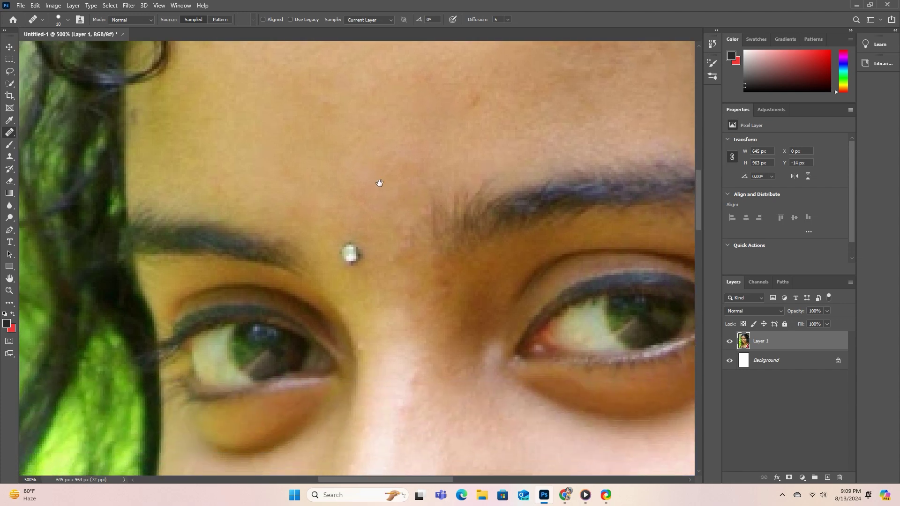
pyautogui.keyDown('alt'); pyautogui.click(390, 211); pyautogui.keyUp('alt')
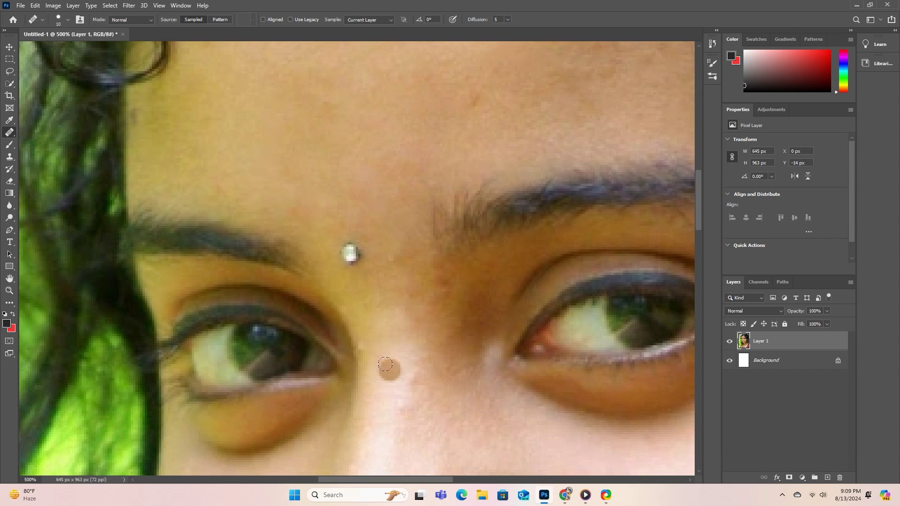
pyautogui.scroll(-5, 386, 364)
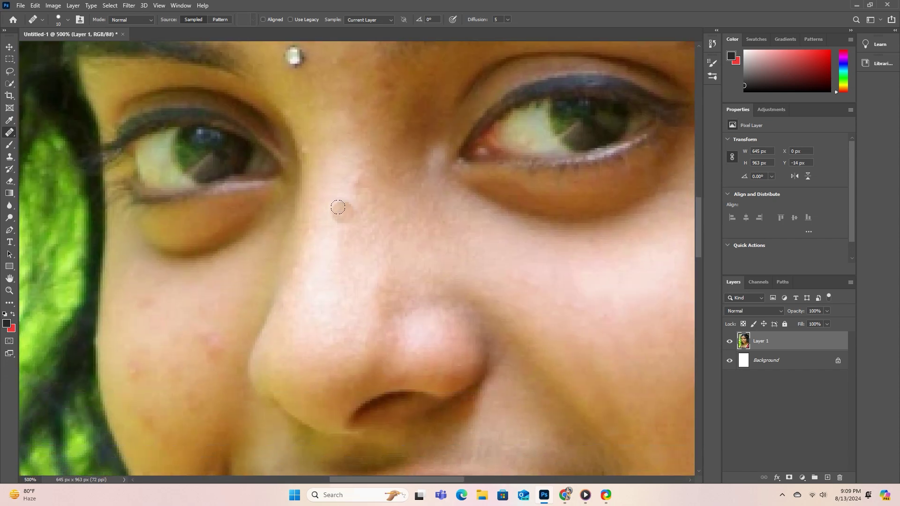
pyautogui.click(337, 206)
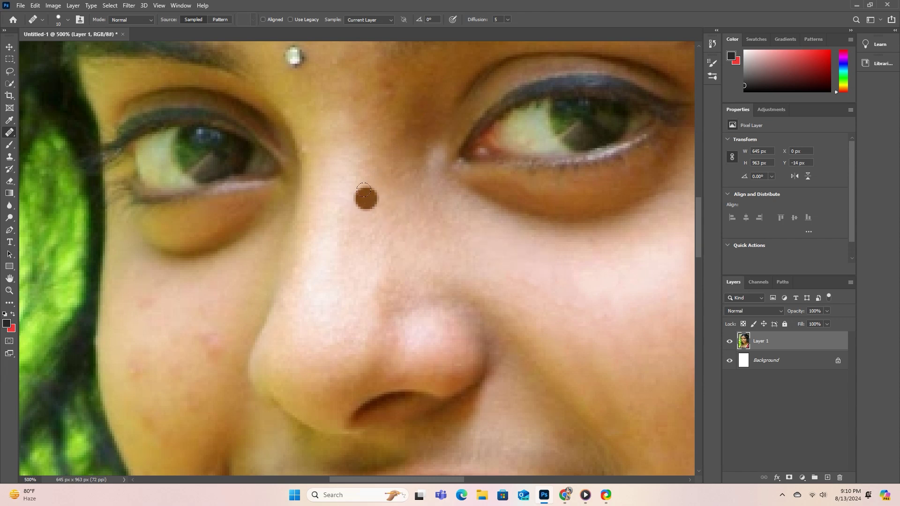
pyautogui.keyDown('alt'); pyautogui.click(360, 181); pyautogui.keyUp('alt')
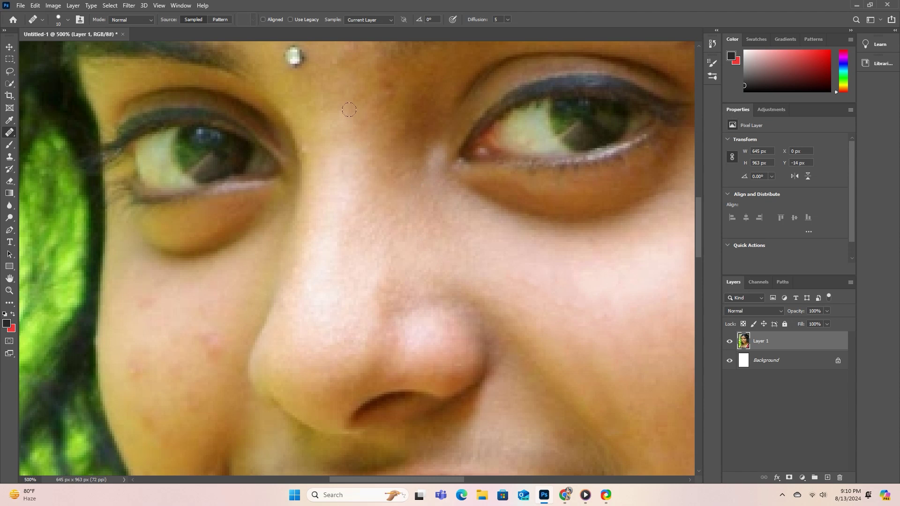
# - Even out the remaining spots between the eyebrows, near the inner right eye and across the middle of the forehead
pyautogui.scroll(3, 346, 225)
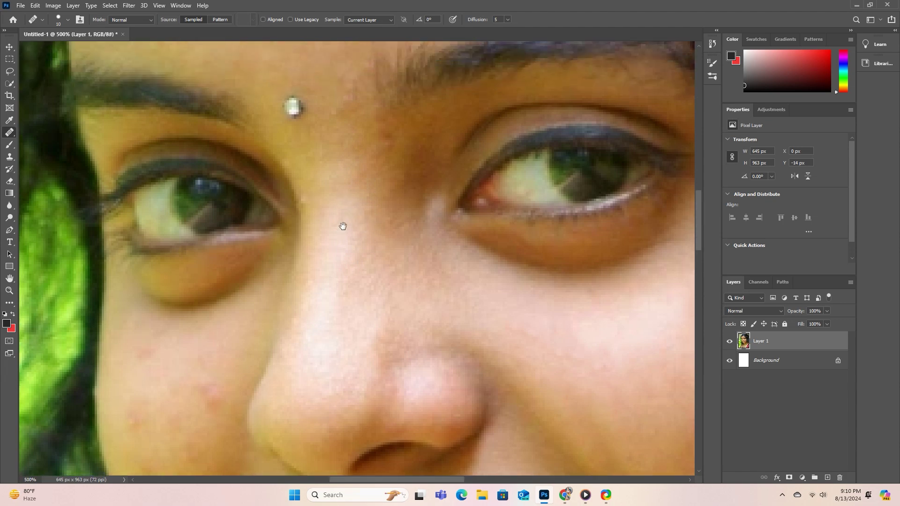
pyautogui.click(333, 167)
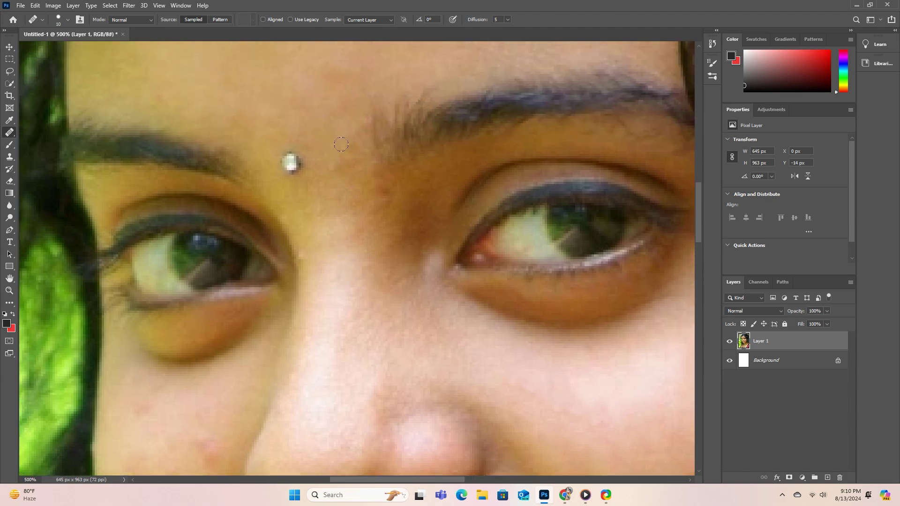
pyautogui.click(373, 181)
pyautogui.click(326, 270)
pyautogui.scroll(6, 378, 171)
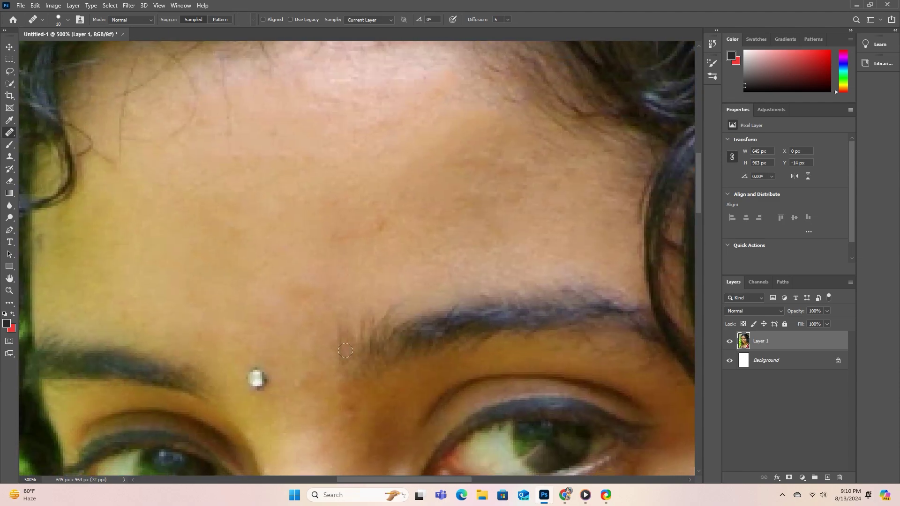
pyautogui.click(251, 176)
pyautogui.click(448, 213)
# - Inspect the whole retouched face and then the forehead and eye area for leftover blemishes
pyautogui.scroll(-4, 490, 167)
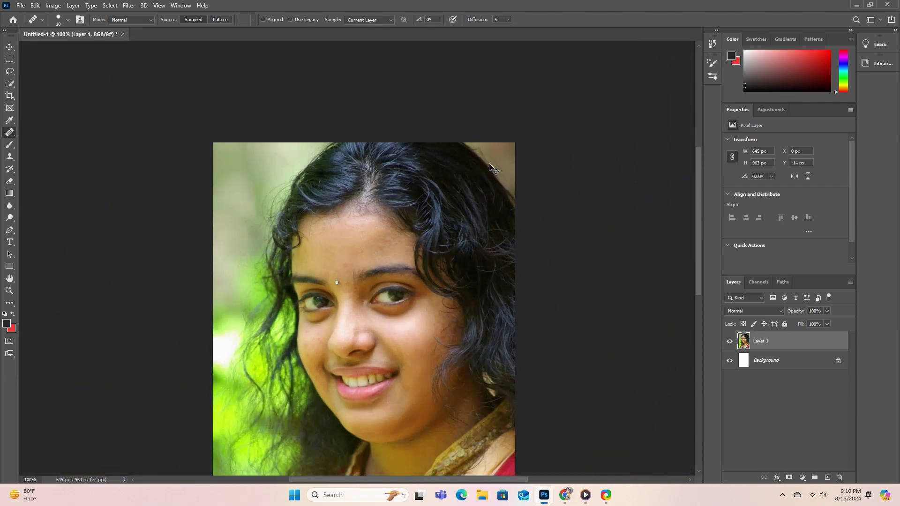
pyautogui.scroll(2, 490, 167)
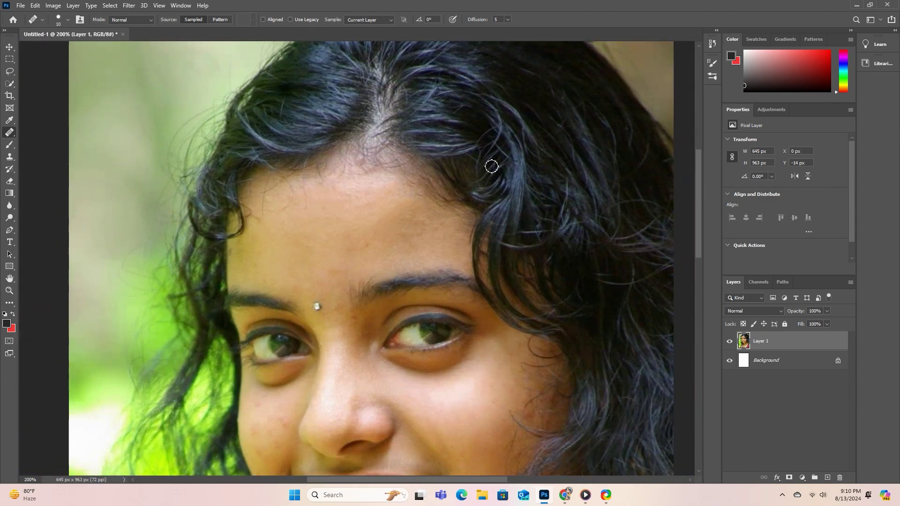
pyautogui.moveTo(415, 265); pyautogui.dragTo(424, 181)
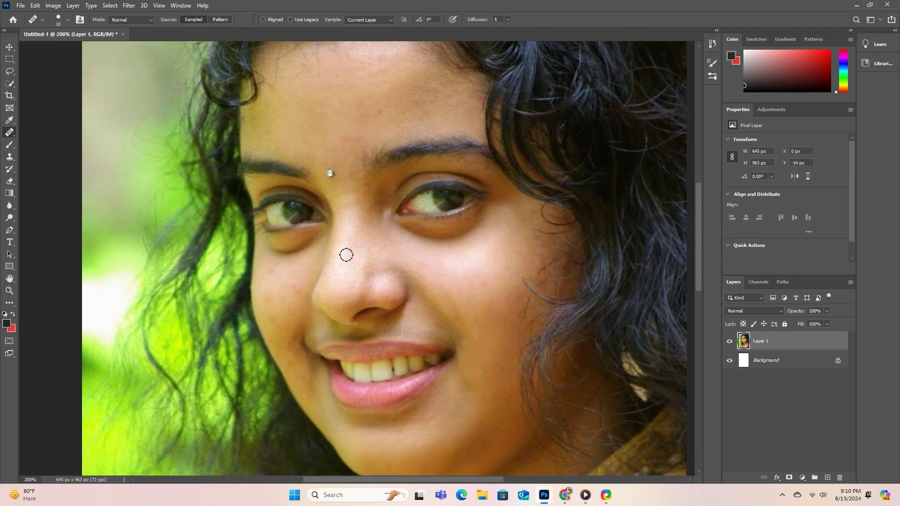
pyautogui.scroll(2, 344, 255)
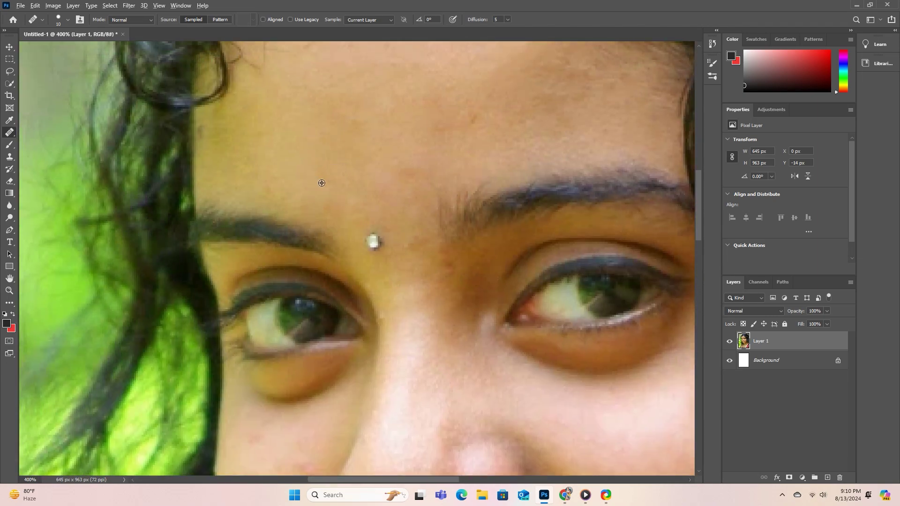
# - Sample clear forehead skin and heal the remaining uneven spots between the eyebrows and at the inner end of the eyebrow
pyautogui.keyDown('alt'); pyautogui.click(319, 178); pyautogui.keyUp('alt')
pyautogui.moveTo(425, 229); pyautogui.dragTo(412, 239)
pyautogui.click(441, 272)
pyautogui.moveTo(420, 269); pyautogui.dragTo(443, 277)
pyautogui.scroll(-5, 352, 342)
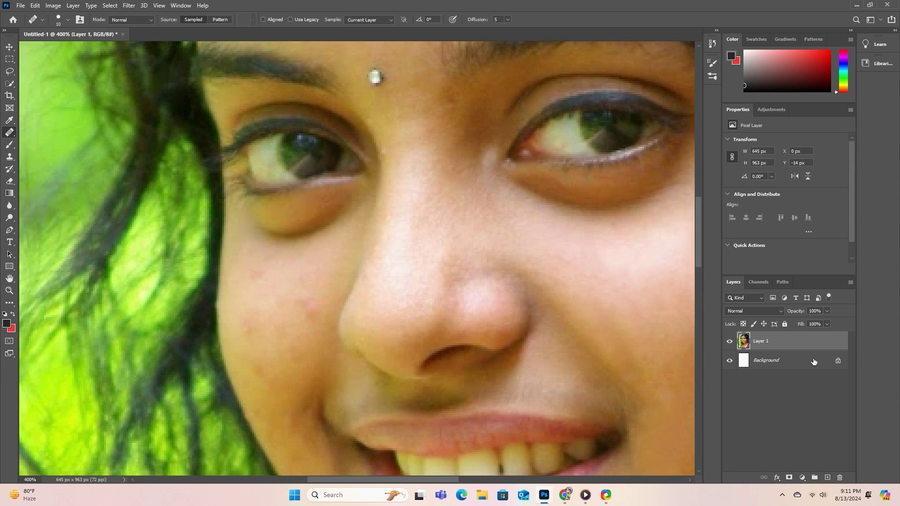
# - Duplicate the retouched portrait layer as "Layer 1 copy"
pyautogui.hotkey('ctrl', 'j')
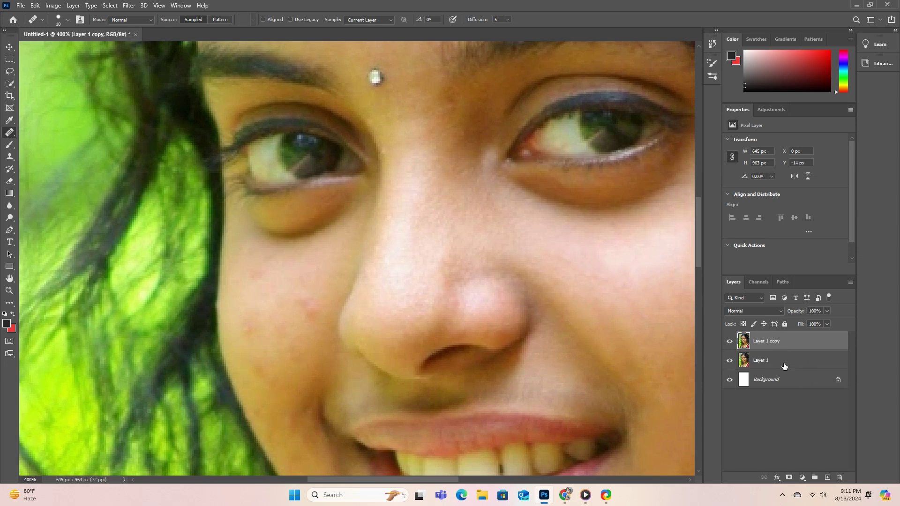
pyautogui.hotkey('ctrl', 'z')
pyautogui.rightClick(786, 347)
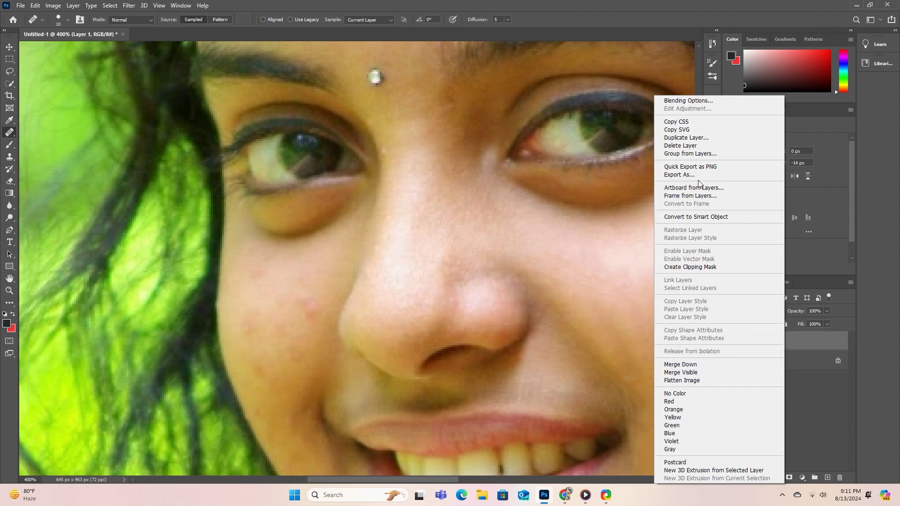
pyautogui.click(698, 138)
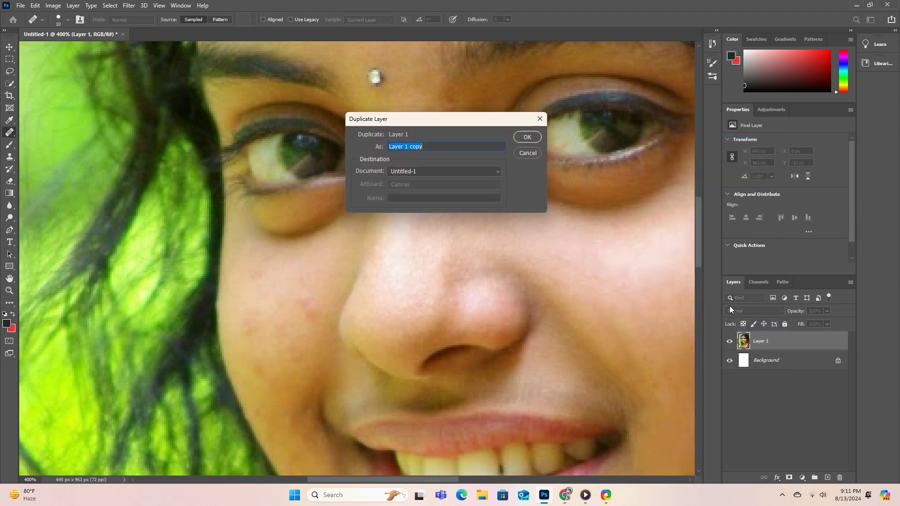
pyautogui.click(519, 141)
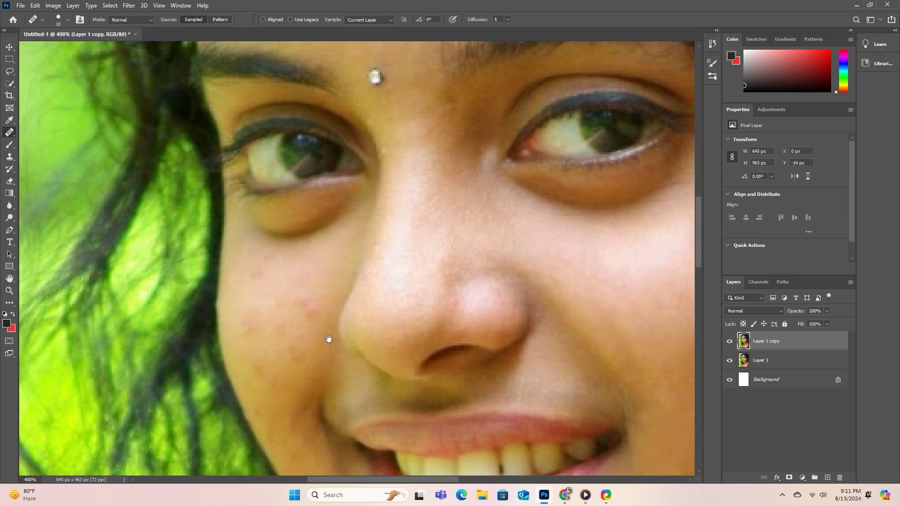
# - Sample clear cheek skin and heal the reddish spots on the cheek beside the nose with a 9 px Healing Brush
pyautogui.moveTo(324, 343); pyautogui.dragTo(396, 275)
pyautogui.hotkey('ctrl', '+')
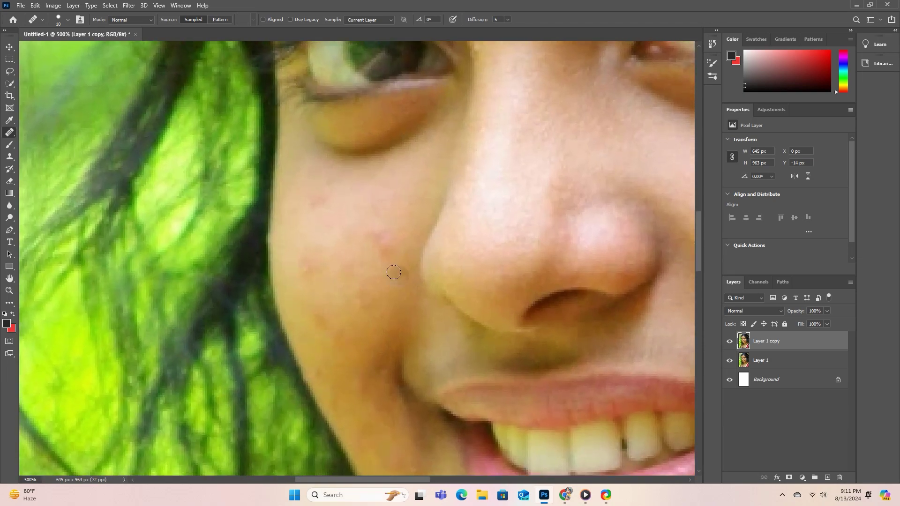
pyautogui.press(']')
pyautogui.click(394, 271)
pyautogui.moveTo(383, 241); pyautogui.dragTo(374, 232)
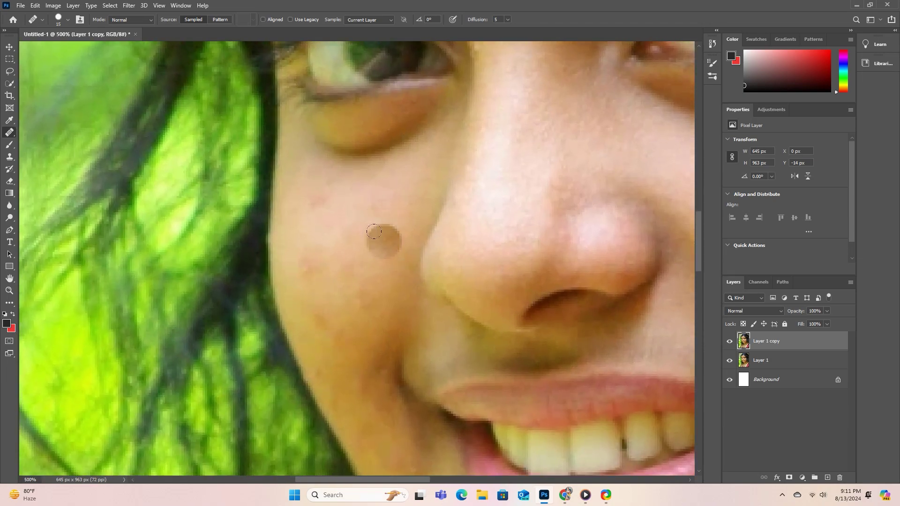
pyautogui.press('[')
pyautogui.press('[')
pyautogui.click(375, 224)
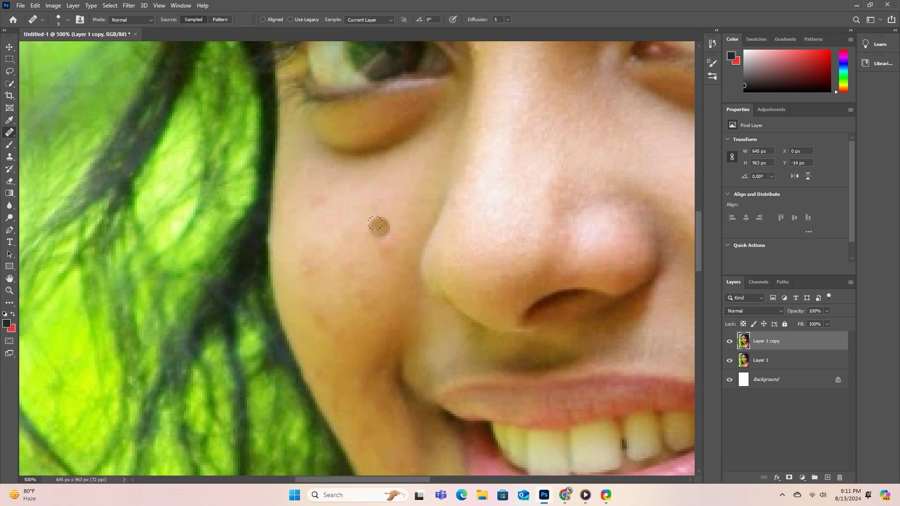
pyautogui.keyDown('alt'); pyautogui.click(377, 218); pyautogui.keyUp('alt')
pyautogui.click(384, 236)
pyautogui.click(389, 244)
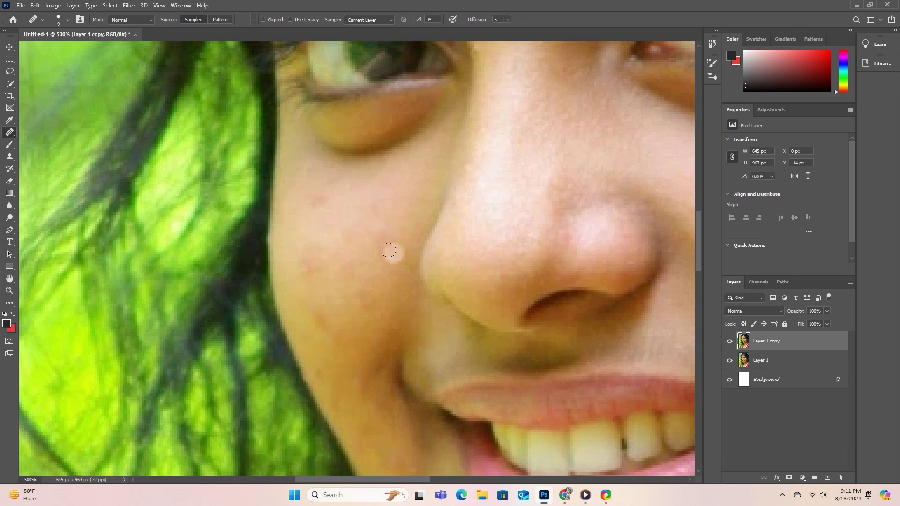
pyautogui.click(393, 213)
# - Heal the remaining spots on the outer cheek and along the lower cheek beside the corner of the mouth
pyautogui.moveTo(309, 190); pyautogui.dragTo(324, 196)
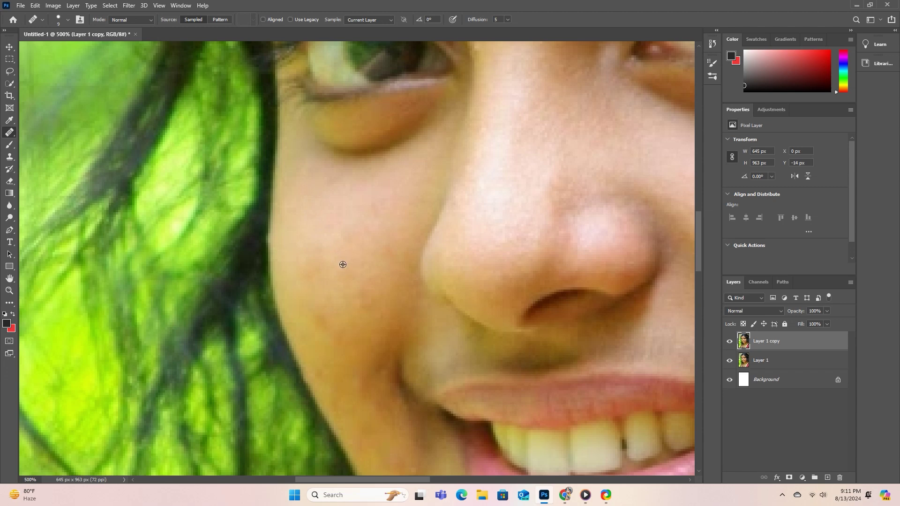
pyautogui.click(302, 275)
pyautogui.click(316, 323)
pyautogui.moveTo(360, 306)
pyautogui.mouseDown()
pyautogui.moveTo(381, 260)
pyautogui.moveTo(372, 273)
pyautogui.moveTo(371, 195)
pyautogui.mouseUp()
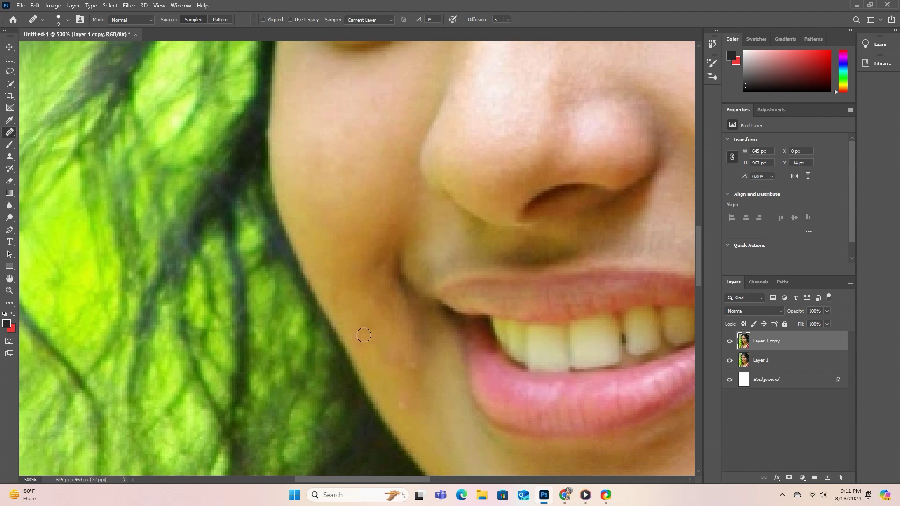
pyautogui.moveTo(397, 365)
pyautogui.mouseDown()
pyautogui.moveTo(424, 382)
pyautogui.moveTo(365, 328)
pyautogui.moveTo(379, 330)
pyautogui.moveTo(390, 358)
pyautogui.moveTo(401, 363)
pyautogui.moveTo(405, 390)
pyautogui.mouseUp()
pyautogui.keyDown('alt'); pyautogui.click(386, 335); pyautogui.keyUp('alt')
pyautogui.hotkey('ctrl', '1')
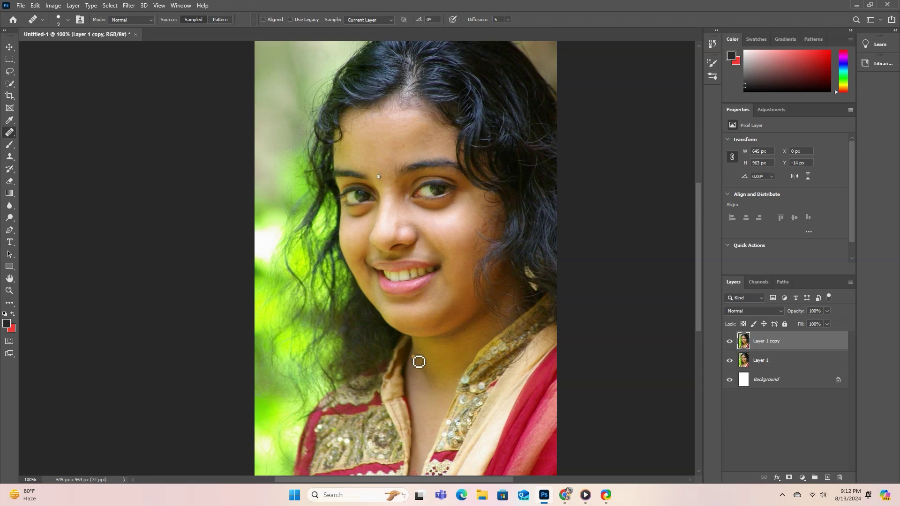
pyautogui.click(21, 6)
pyautogui.click(30, 24)
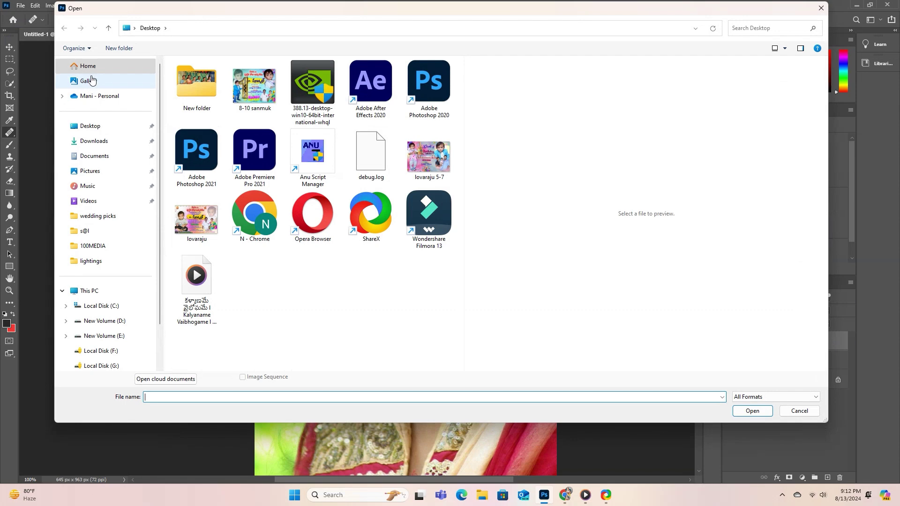
pyautogui.click(104, 141)
pyautogui.scroll(-5, 230, 205)
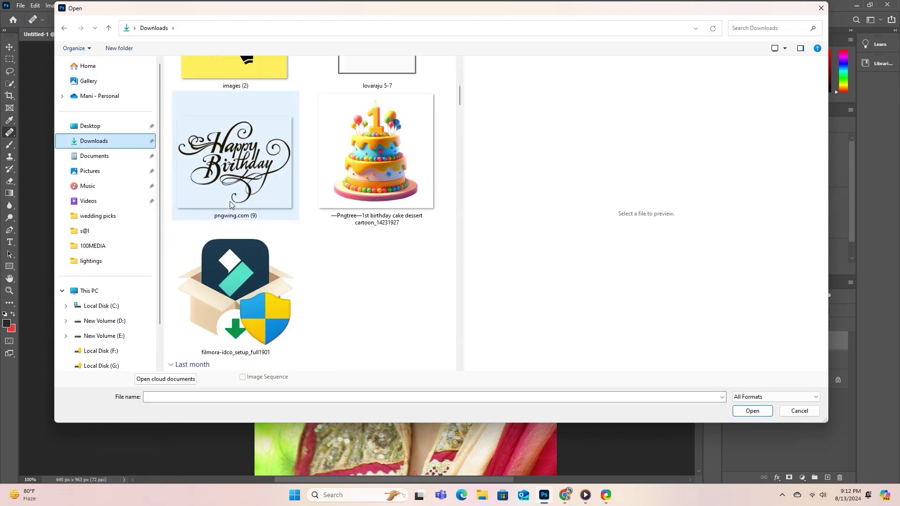
pyautogui.scroll(5, 230, 205)
pyautogui.click(821, 8)
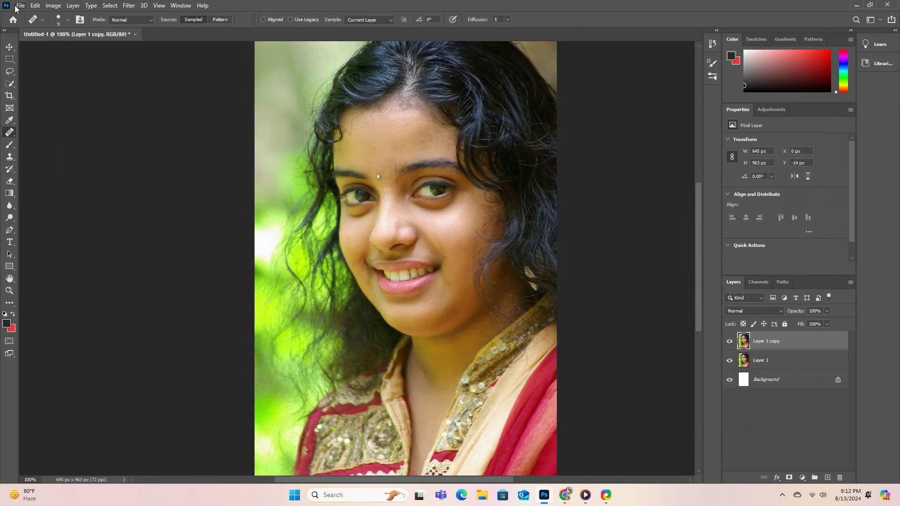
# - Create a 645 x 963 px document at 72 ppi from the clipboard preset and paste the original portrait into it
pyautogui.click(20, 5)
pyautogui.click(29, 14)
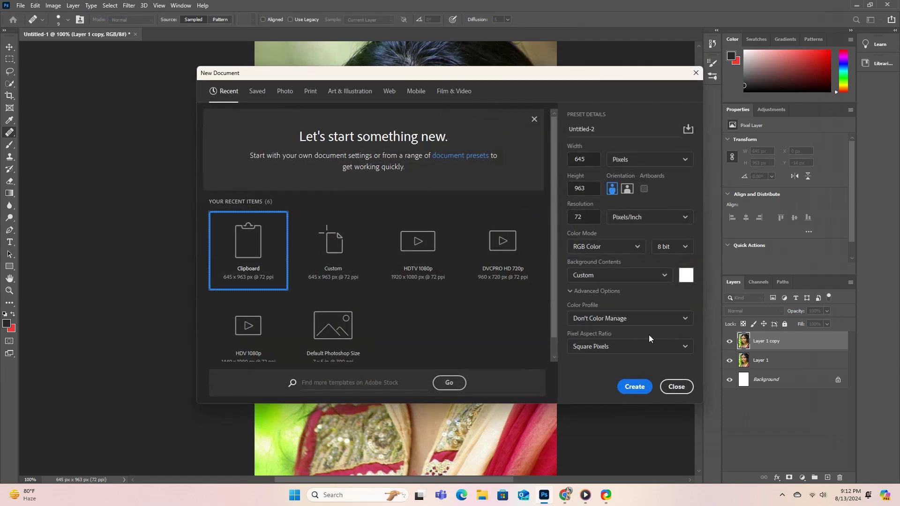
pyautogui.click(634, 386)
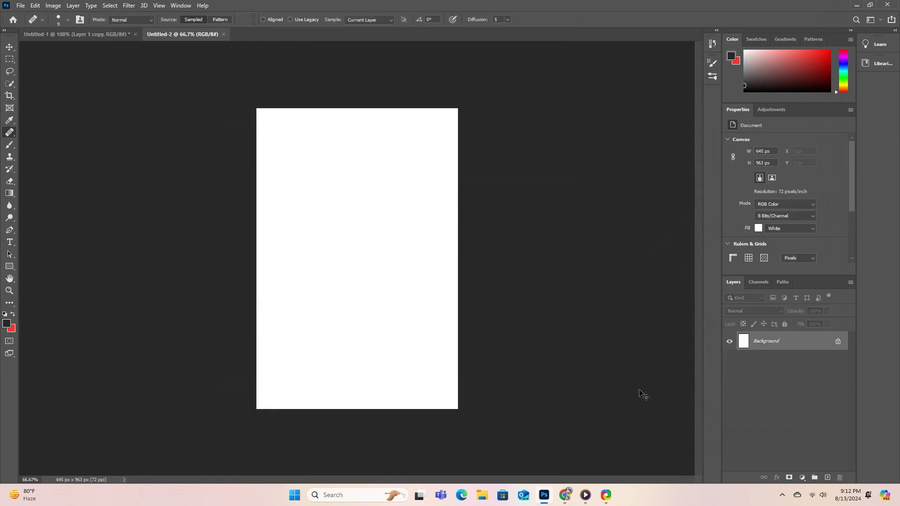
pyautogui.hotkey('ctrl', 'v')
# - Compare the original face in Untitled-2 with the retouched face in Untitled-1, both in close-up and as a whole
pyautogui.scroll(5, 409, 264)
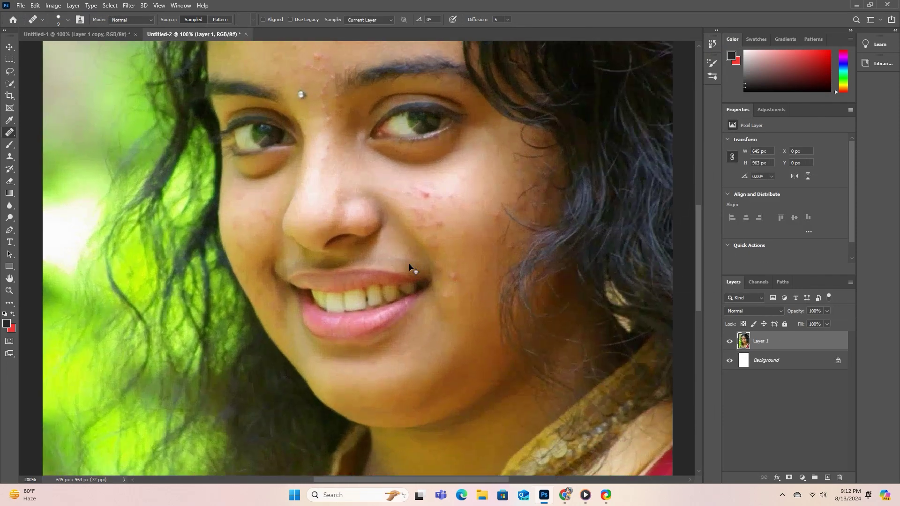
pyautogui.scroll(1, 409, 264)
pyautogui.scroll(3, 408, 261)
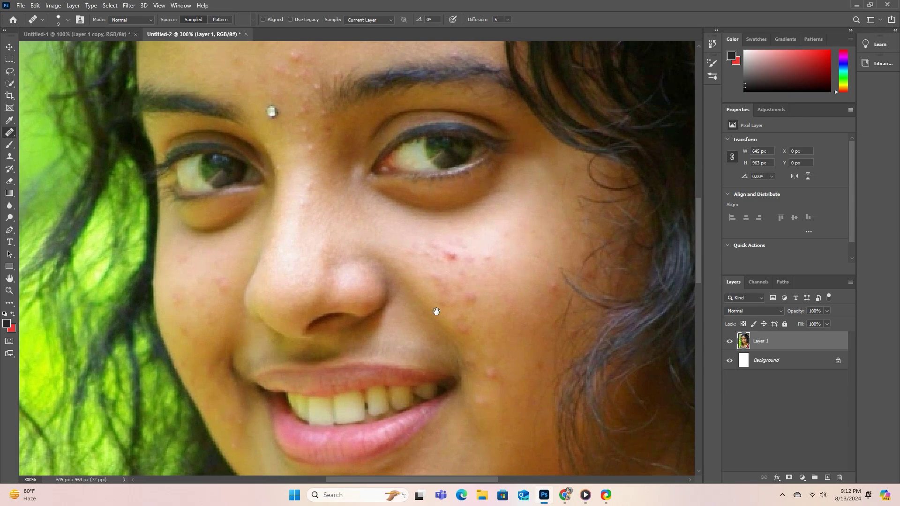
pyautogui.click(109, 31)
pyautogui.scroll(2, 440, 225)
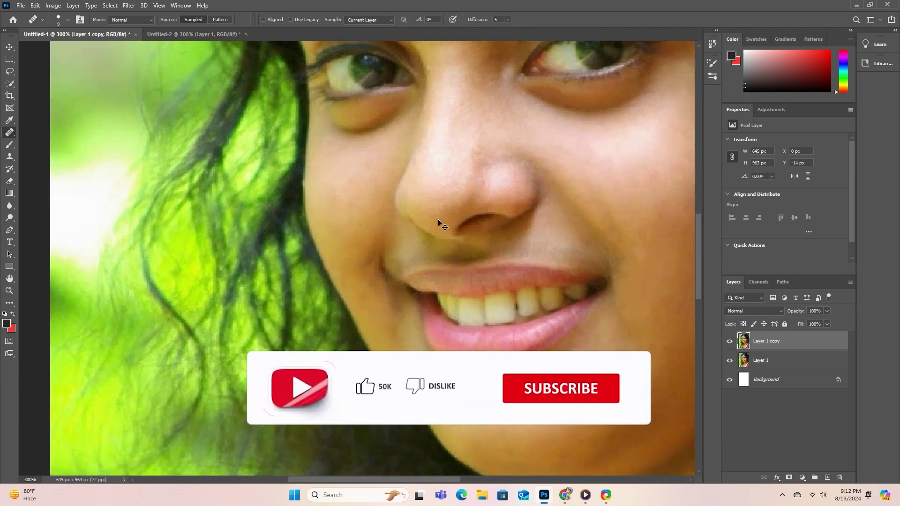
pyautogui.scroll(-3, 440, 225)
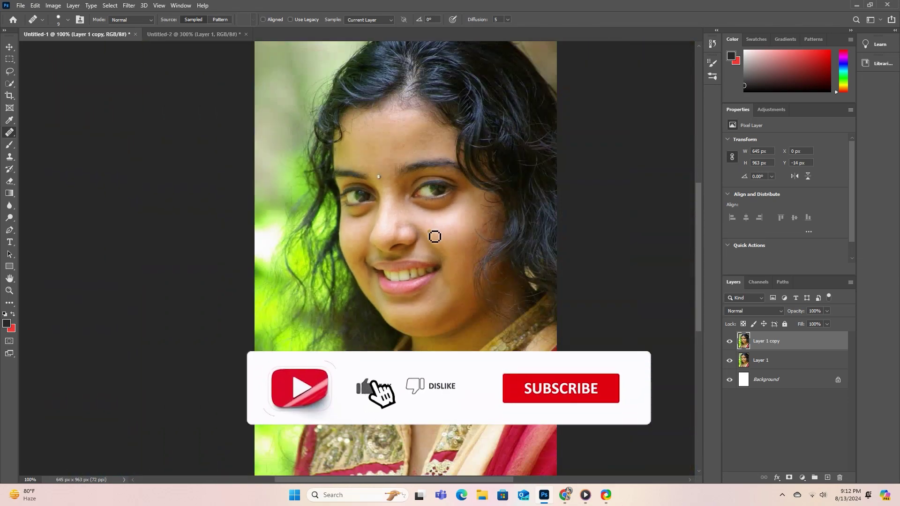
pyautogui.moveTo(374, 254); pyautogui.dragTo(313, 244)
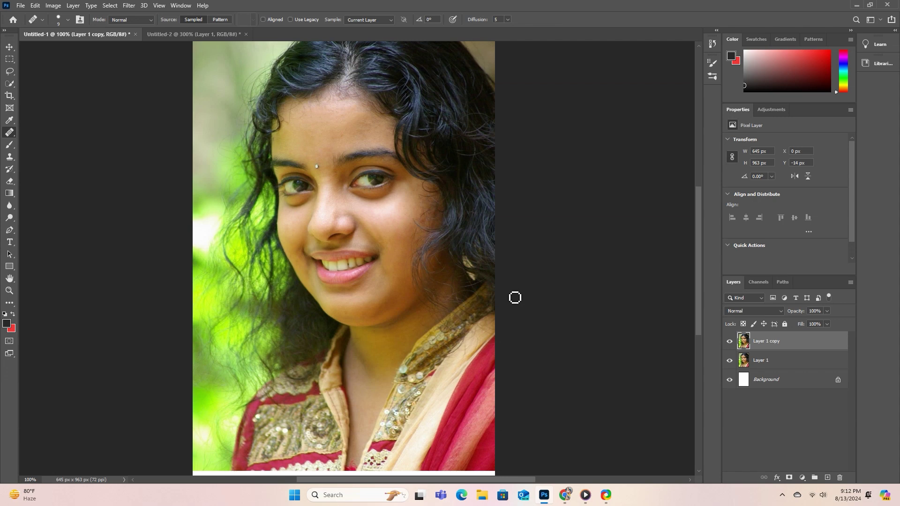
# - Select the face, neck and surrounding hair of the retouched portrait with the Quick Selection Tool
pyautogui.click(9, 83)
pyautogui.rightClick(9, 83)
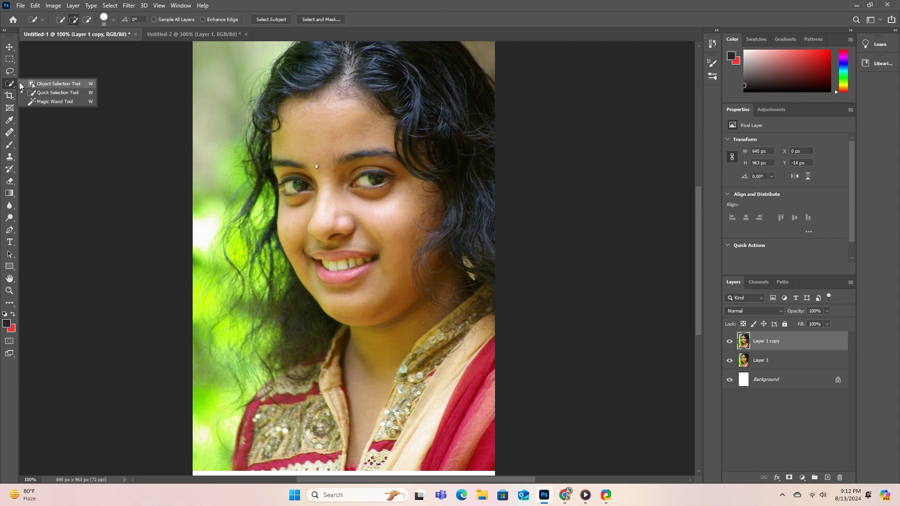
pyautogui.click(40, 93)
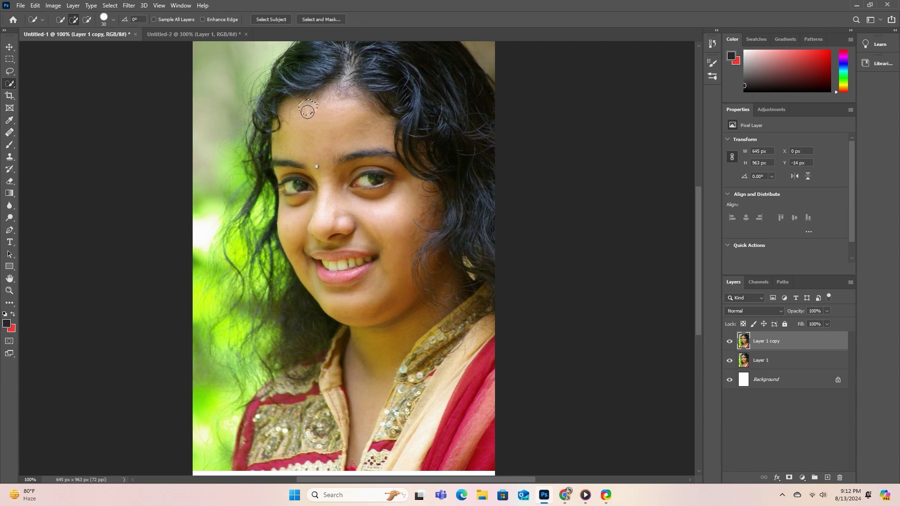
pyautogui.moveTo(308, 109)
pyautogui.mouseDown()
pyautogui.moveTo(375, 177)
pyautogui.moveTo(295, 94)
pyautogui.moveTo(349, 58)
pyautogui.moveTo(421, 154)
pyautogui.moveTo(437, 236)
pyautogui.mouseUp()
pyautogui.moveTo(413, 273)
pyautogui.mouseDown()
pyautogui.moveTo(377, 327)
pyautogui.moveTo(366, 370)
pyautogui.moveTo(342, 322)
pyautogui.mouseUp()
pyautogui.moveTo(275, 138)
pyautogui.mouseDown()
pyautogui.moveTo(281, 118)
pyautogui.moveTo(271, 143)
pyautogui.moveTo(285, 148)
pyautogui.moveTo(265, 184)
pyautogui.moveTo(275, 160)
pyautogui.moveTo(283, 190)
pyautogui.mouseUp()
# - Refine the selection along the collar and the hair beside the cheek, and copy the selected area to a new layer
pyautogui.press('alt')
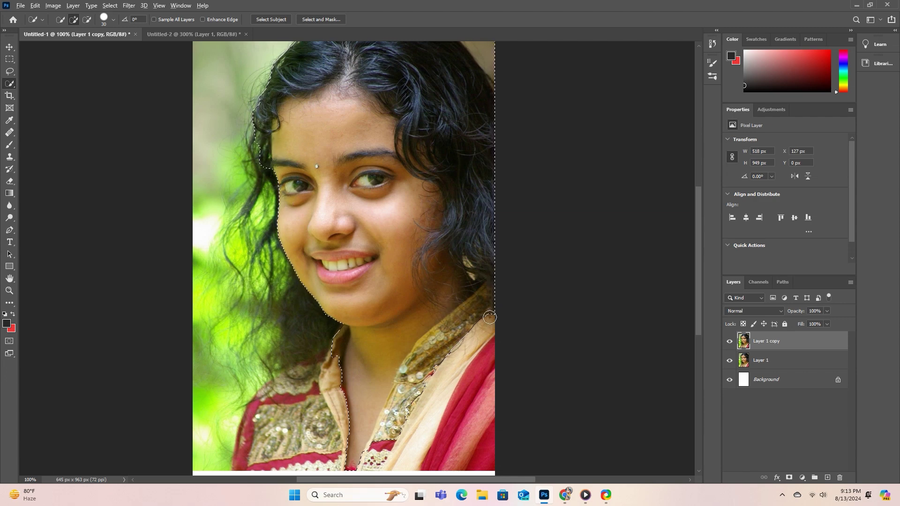
pyautogui.moveTo(493, 314)
pyautogui.mouseDown()
pyautogui.moveTo(478, 310)
pyautogui.moveTo(436, 349)
pyautogui.moveTo(382, 429)
pyautogui.mouseUp()
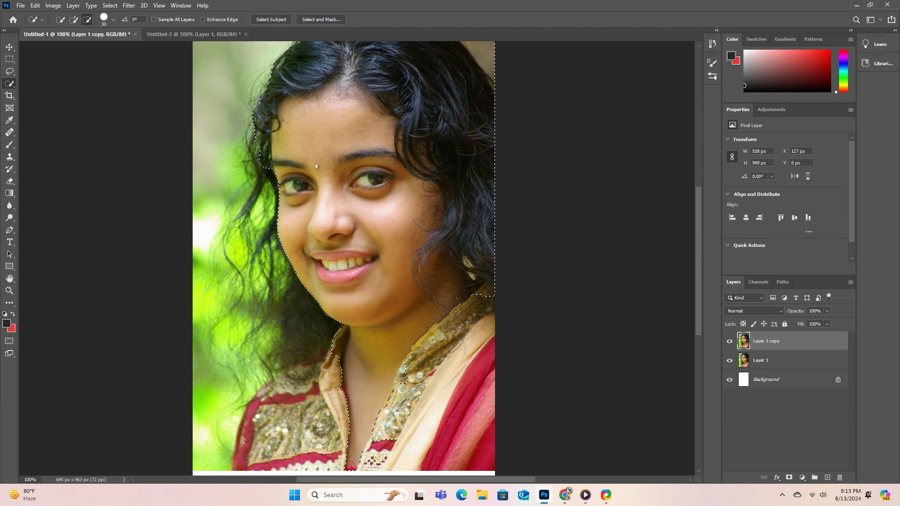
pyautogui.click(488, 299)
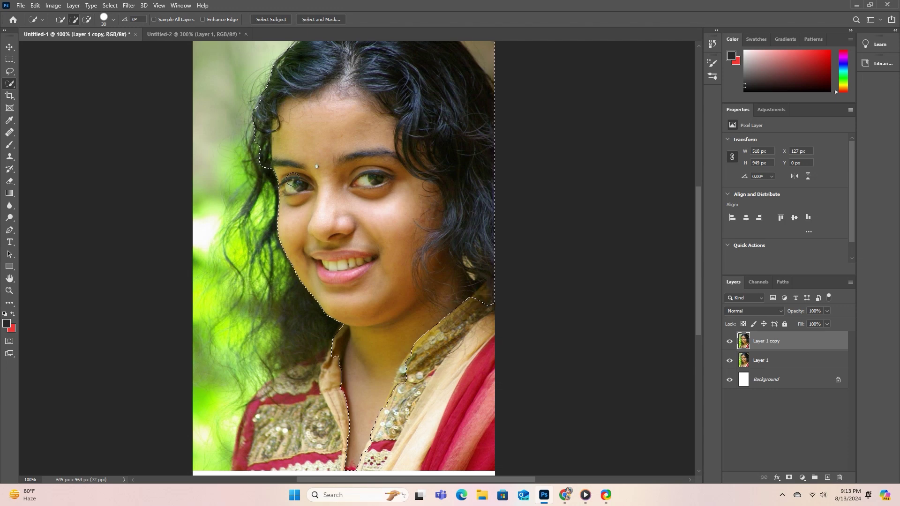
pyautogui.moveTo(274, 198)
pyautogui.mouseDown()
pyautogui.moveTo(287, 213)
pyautogui.moveTo(276, 239)
pyautogui.moveTo(289, 287)
pyautogui.moveTo(311, 316)
pyautogui.mouseUp()
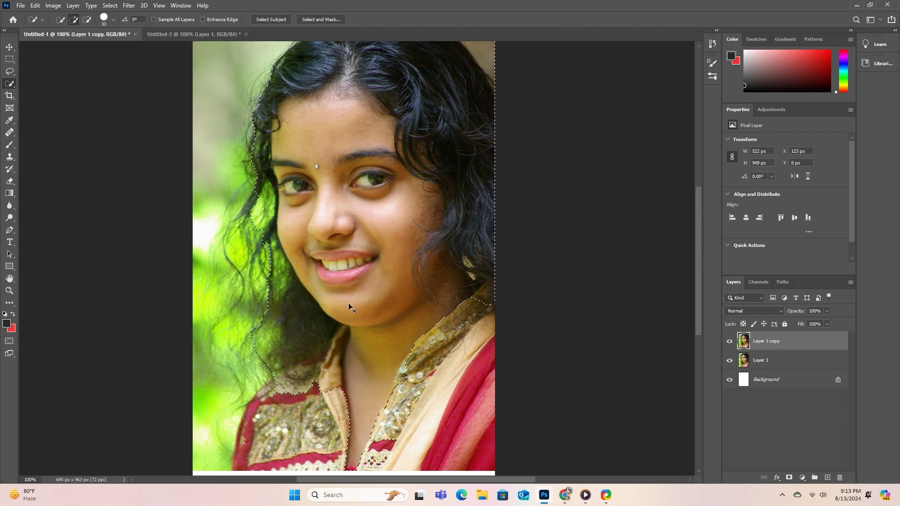
pyautogui.hotkey('ctrl', 'j')
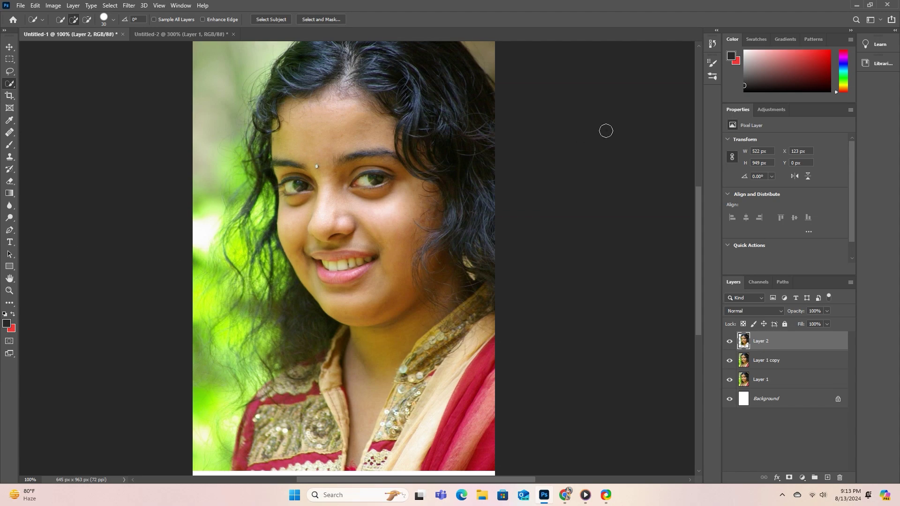
# - Start a Selective Color adjustment on the copied face layer and set Cyan to -15% for the Yellows
pyautogui.scroll(2, 316, 215)
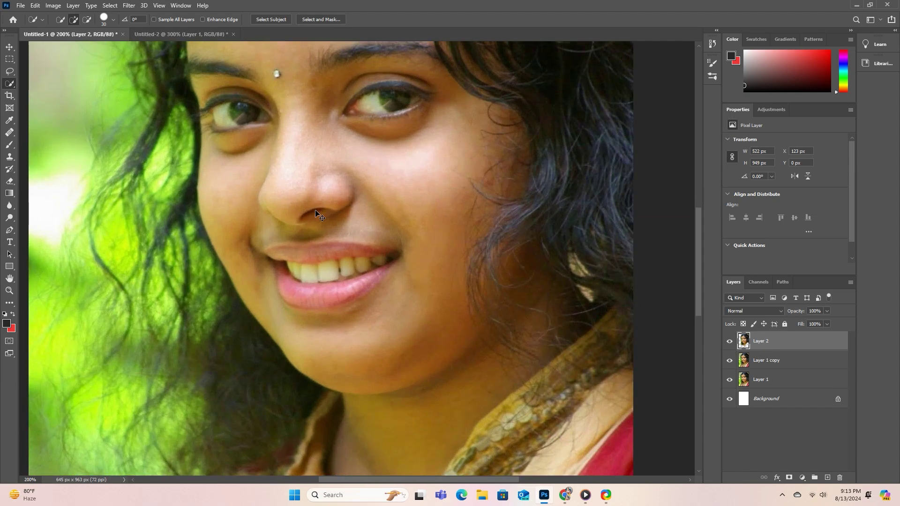
pyautogui.moveTo(309, 224); pyautogui.dragTo(277, 124)
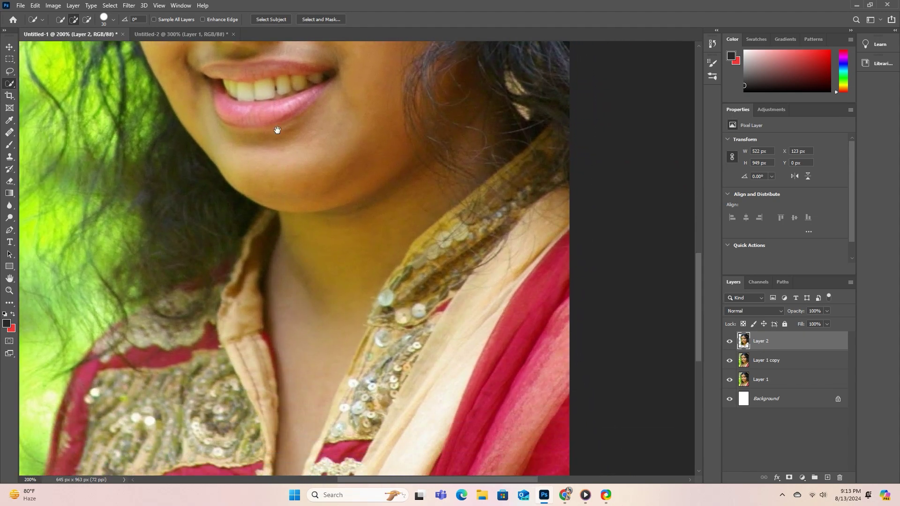
pyautogui.click(49, 6)
pyautogui.moveTo(70, 30)
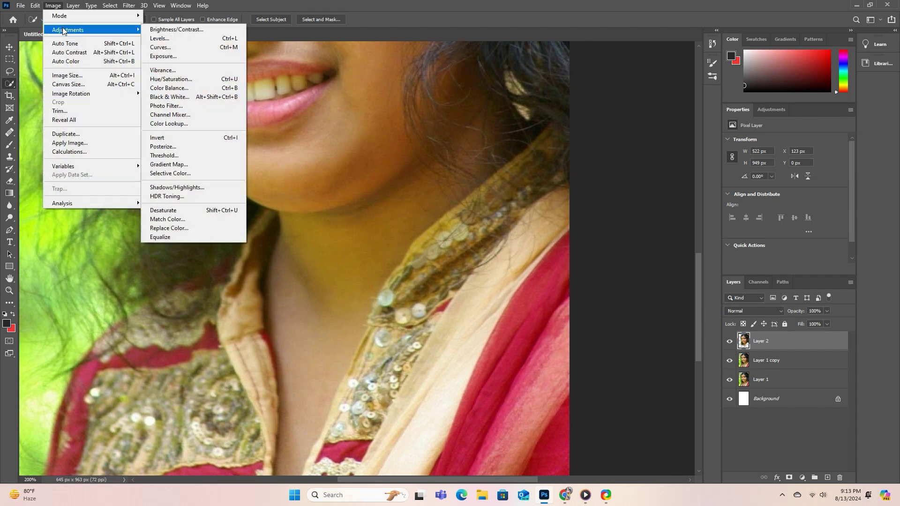
pyautogui.click(203, 175)
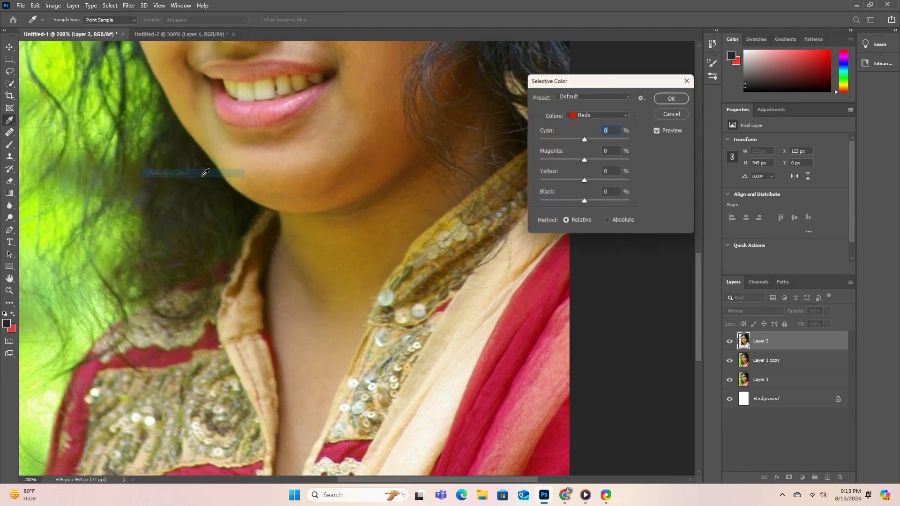
pyautogui.click(591, 115)
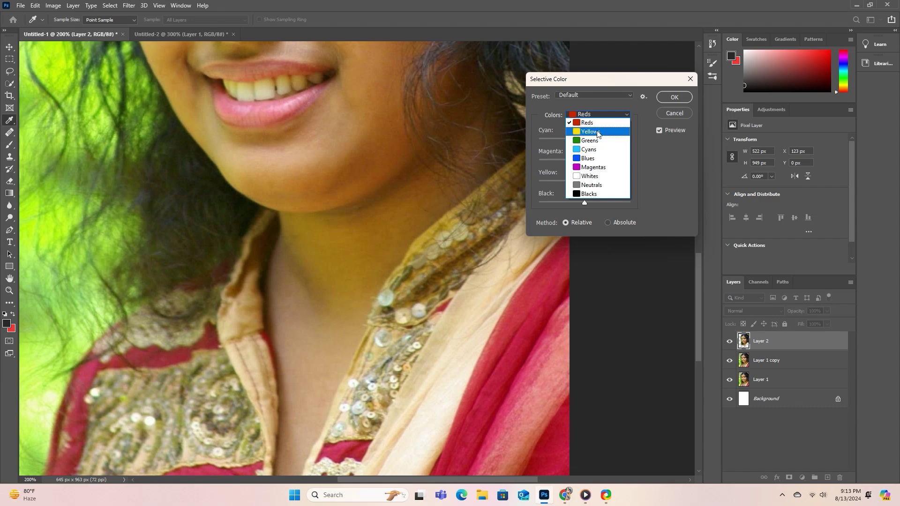
pyautogui.click(592, 132)
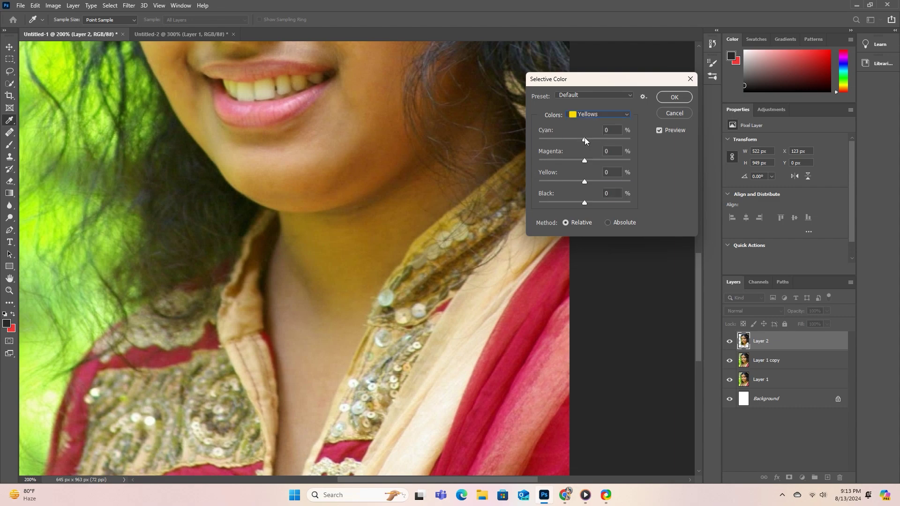
pyautogui.moveTo(584, 139)
pyautogui.mouseDown()
pyautogui.moveTo(719, 143)
pyautogui.moveTo(542, 146)
pyautogui.moveTo(625, 151)
pyautogui.moveTo(580, 149)
pyautogui.mouseUp()
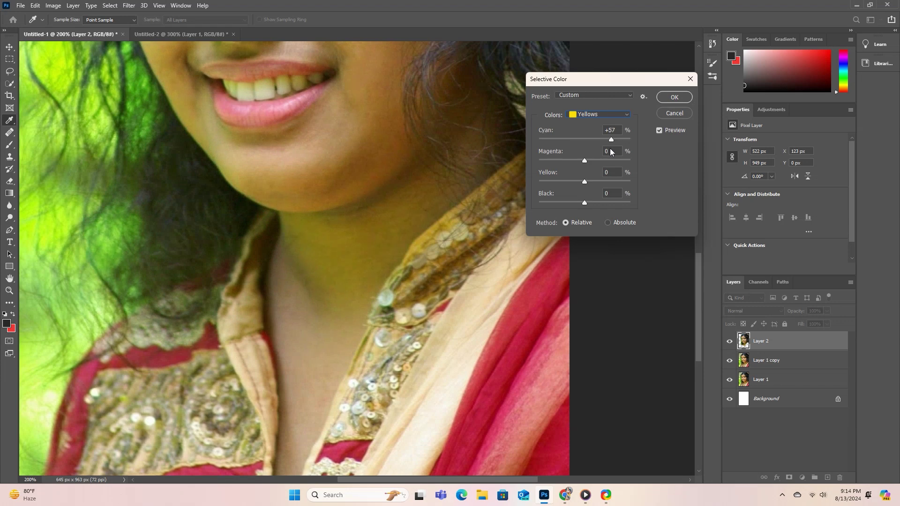
pyautogui.click(578, 145)
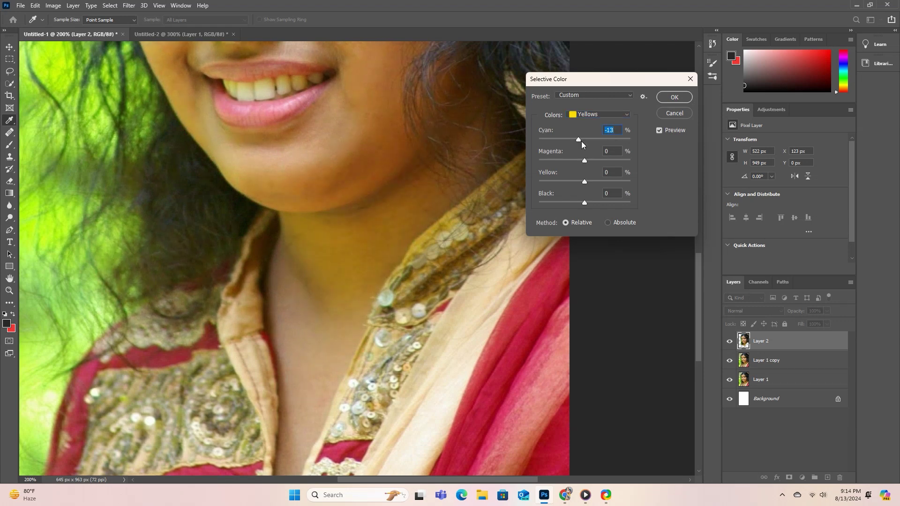
pyautogui.press('Down')
pyautogui.press('Down')
# - Set Magenta to -33% and Yellow to -55% for the Yellows, and apply the Selective Color adjustment
pyautogui.moveTo(581, 161); pyautogui.dragTo(577, 161)
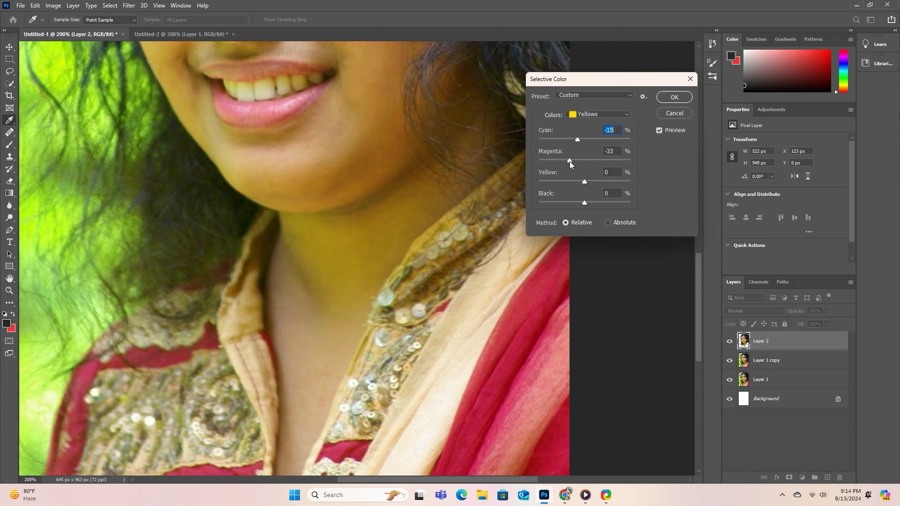
pyautogui.click(570, 161)
pyautogui.moveTo(580, 181); pyautogui.dragTo(566, 181)
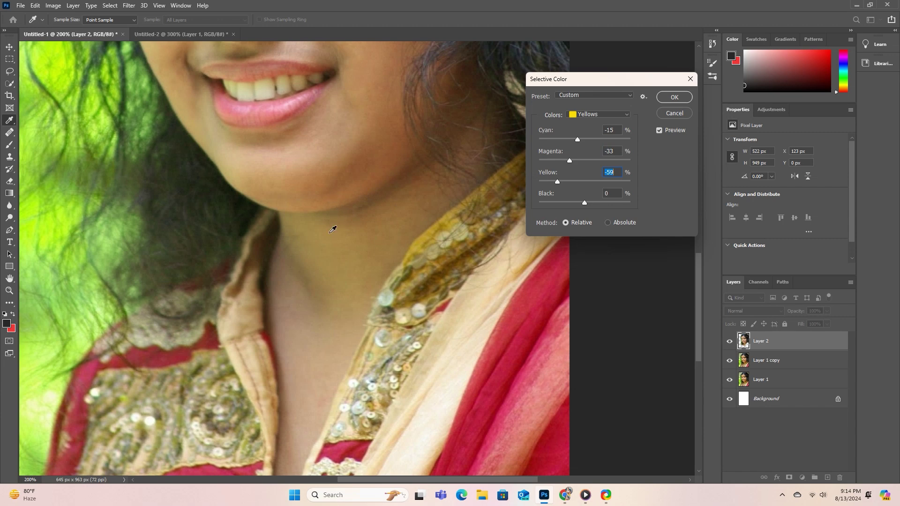
pyautogui.moveTo(558, 181); pyautogui.dragTo(555, 182)
pyautogui.moveTo(580, 183); pyautogui.dragTo(595, 183)
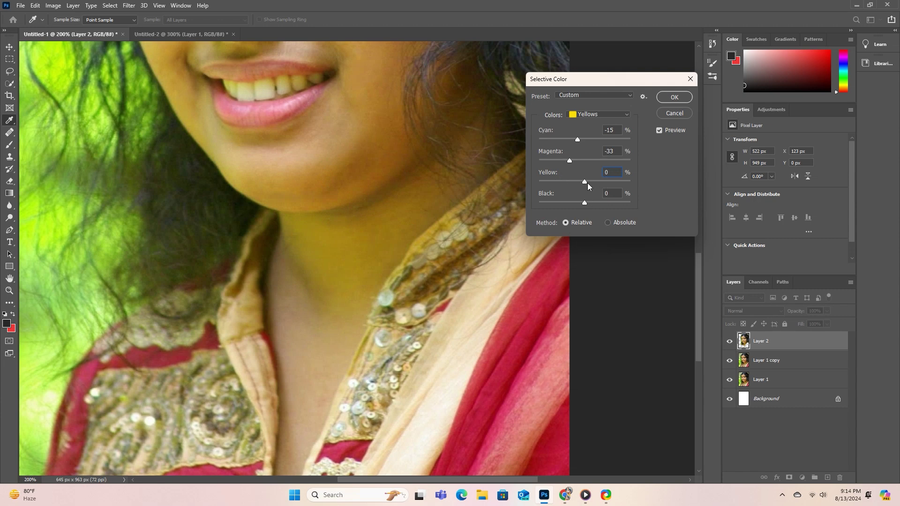
pyautogui.moveTo(587, 182); pyautogui.dragTo(560, 182)
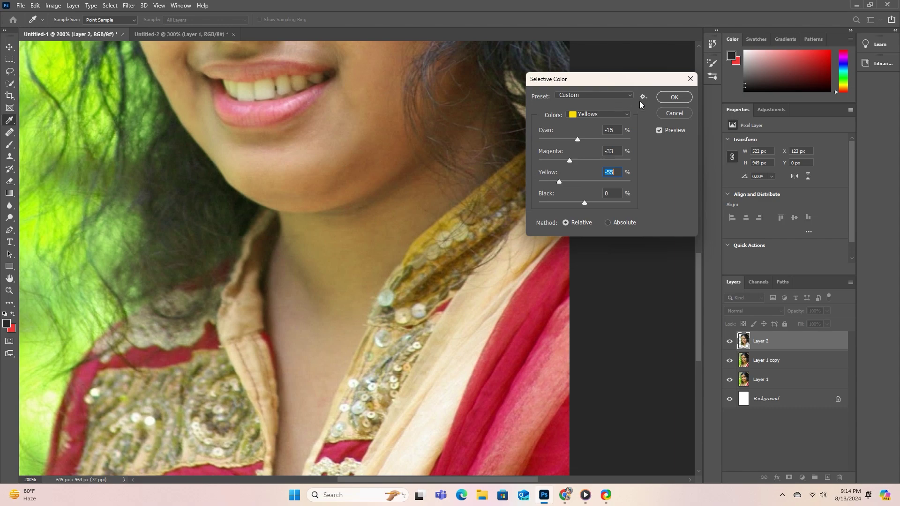
pyautogui.click(668, 97)
pyautogui.press('w')
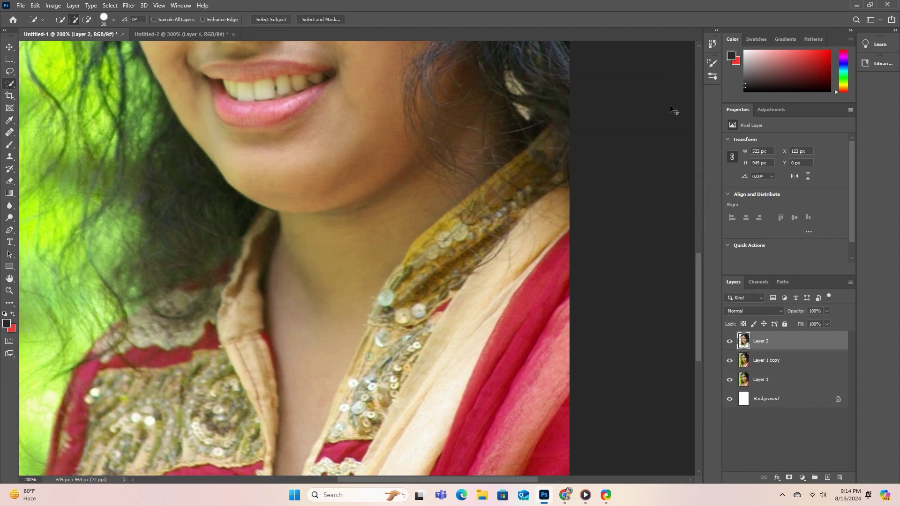
# - Apply a second Selective Color adjustment to the face layer that lowers the Yellow amount in the Yellows
pyautogui.hotkey('ctrl', '-')
pyautogui.hotkey('ctrl', '-')
pyautogui.hotkey('ctrl', '+')
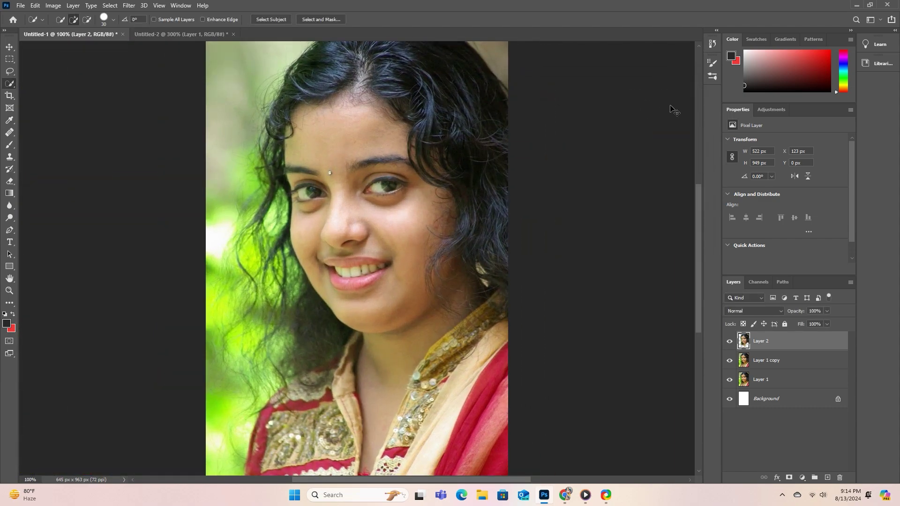
pyautogui.hotkey('ctrl', '+')
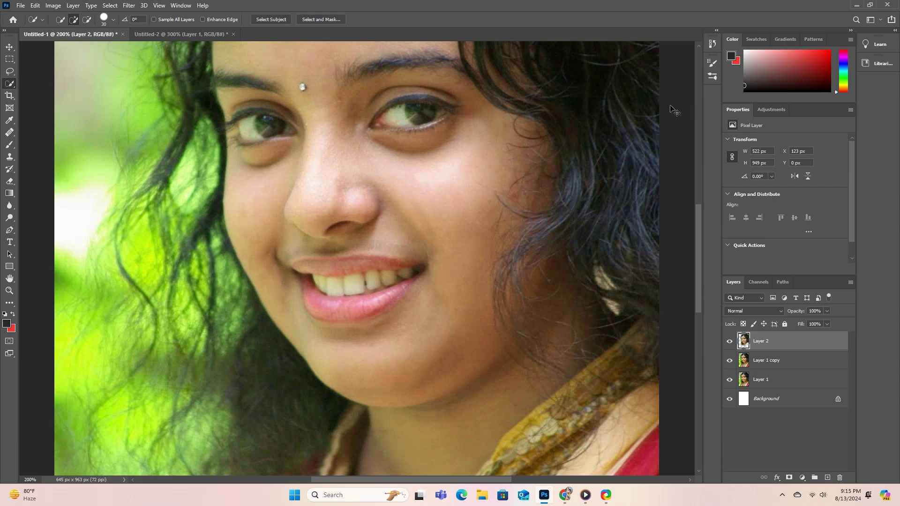
pyautogui.click(53, 5)
pyautogui.moveTo(72, 33)
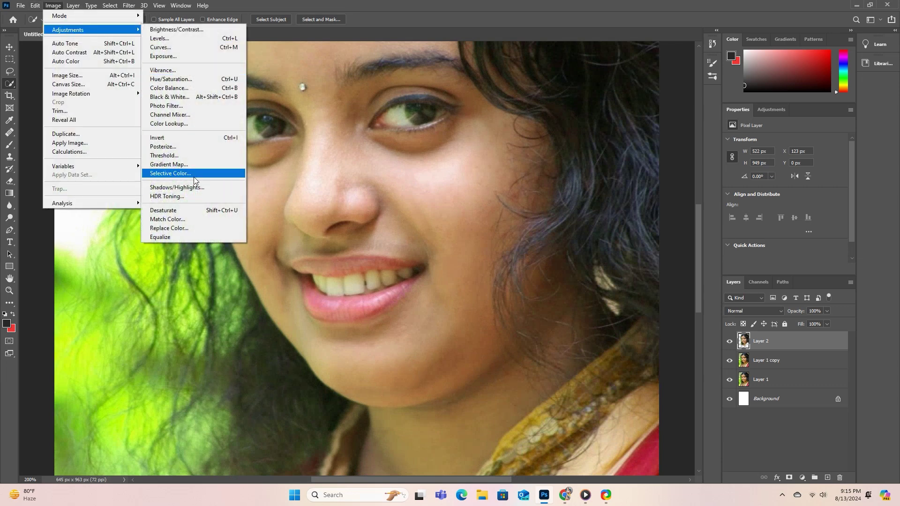
pyautogui.click(171, 173)
pyautogui.click(584, 115)
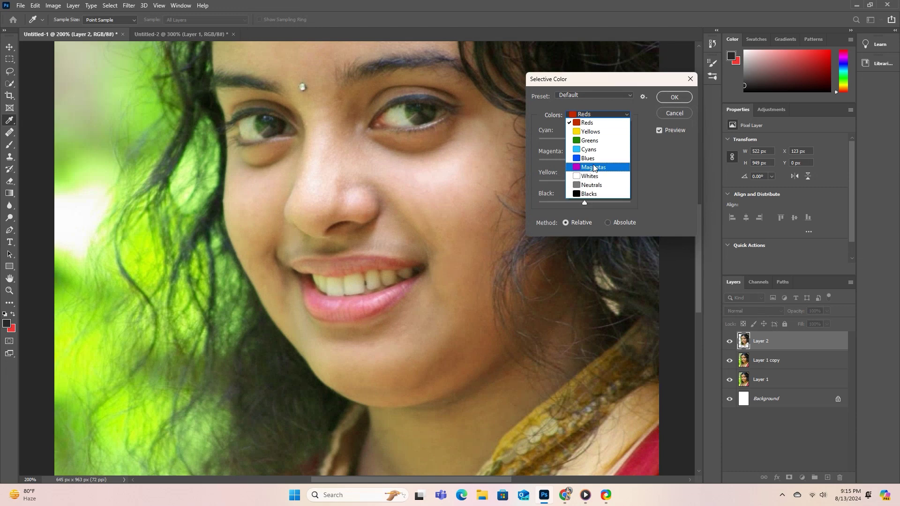
pyautogui.click(590, 131)
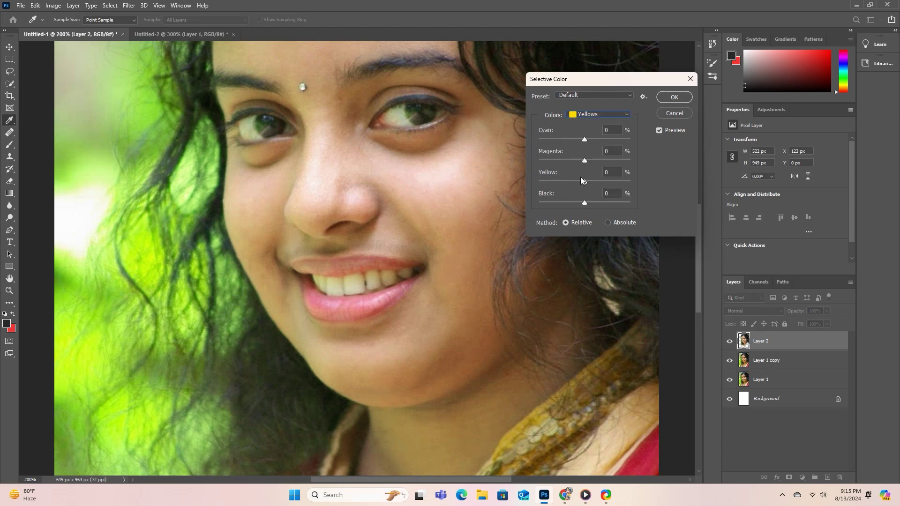
pyautogui.moveTo(584, 181); pyautogui.dragTo(583, 180)
pyautogui.click(560, 181)
pyautogui.click(671, 100)
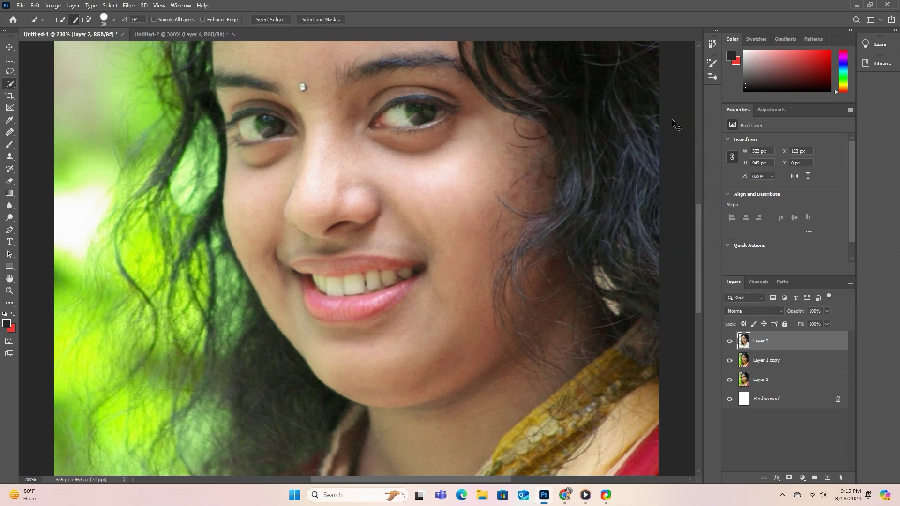
# - Start another Selective Color adjustment on the face layer and set Magenta to +100% for the Magentas
pyautogui.hotkey('ctrl', '-')
pyautogui.hotkey('ctrl', '+')
pyautogui.hotkey('ctrl', '-')
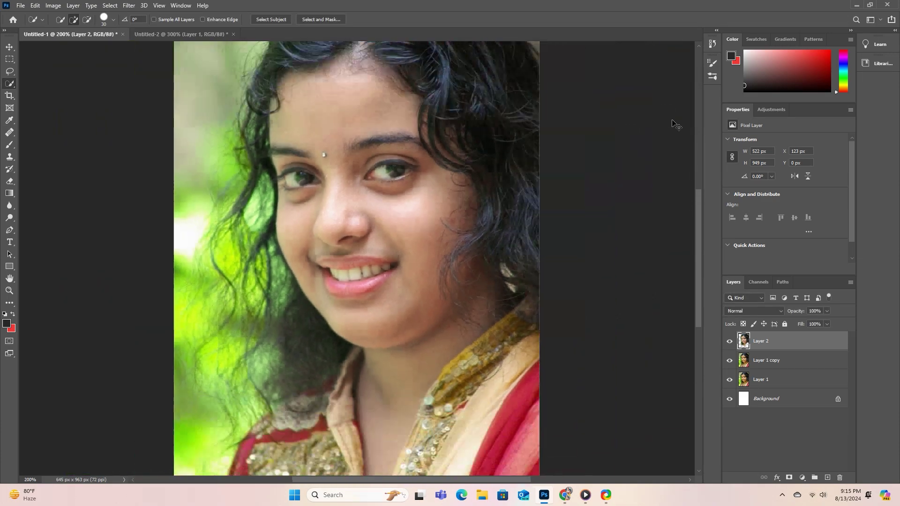
pyautogui.hotkey('ctrl', '+')
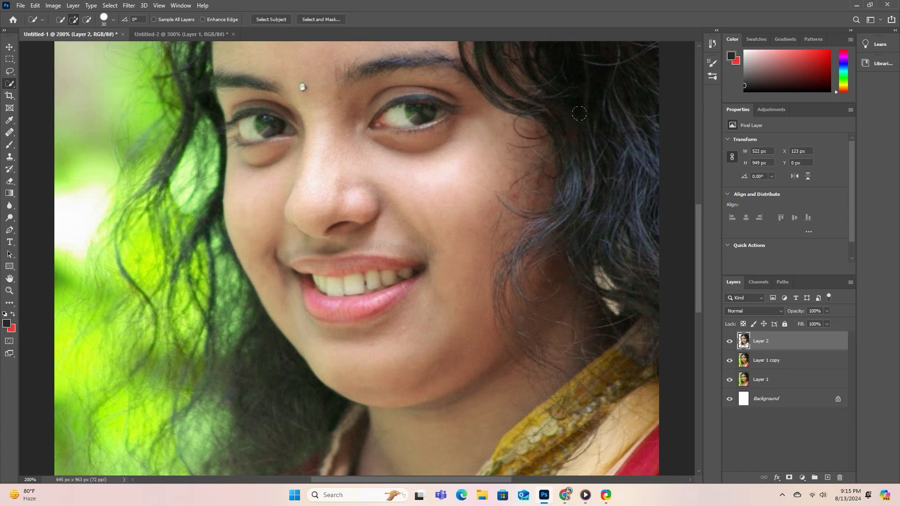
pyautogui.click(53, 5)
pyautogui.moveTo(67, 31)
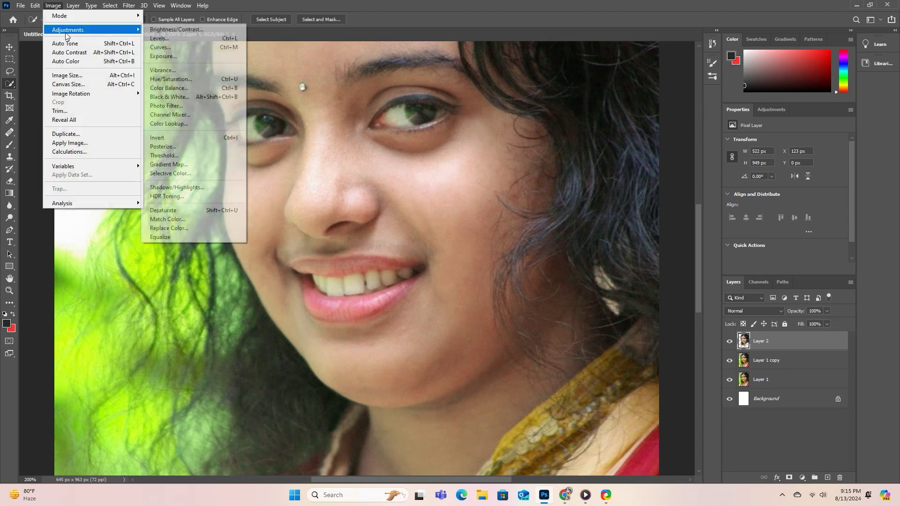
pyautogui.click(210, 172)
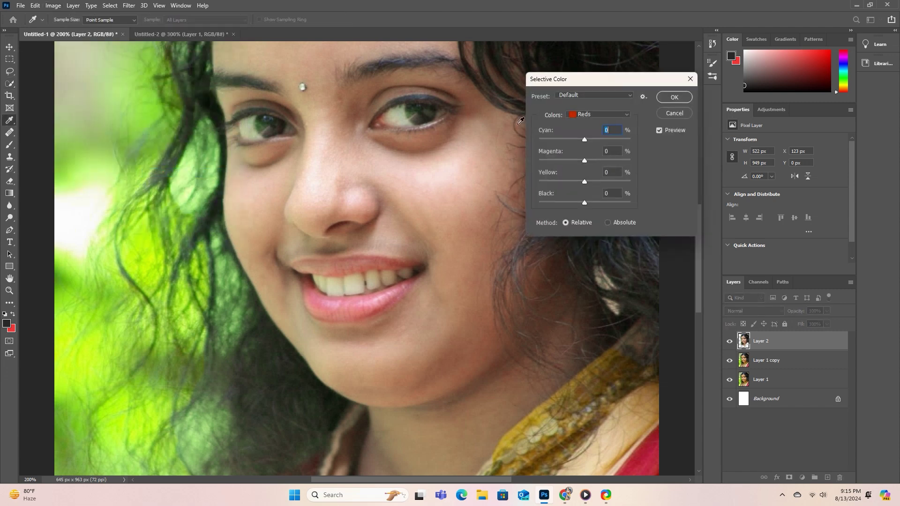
pyautogui.click(573, 117)
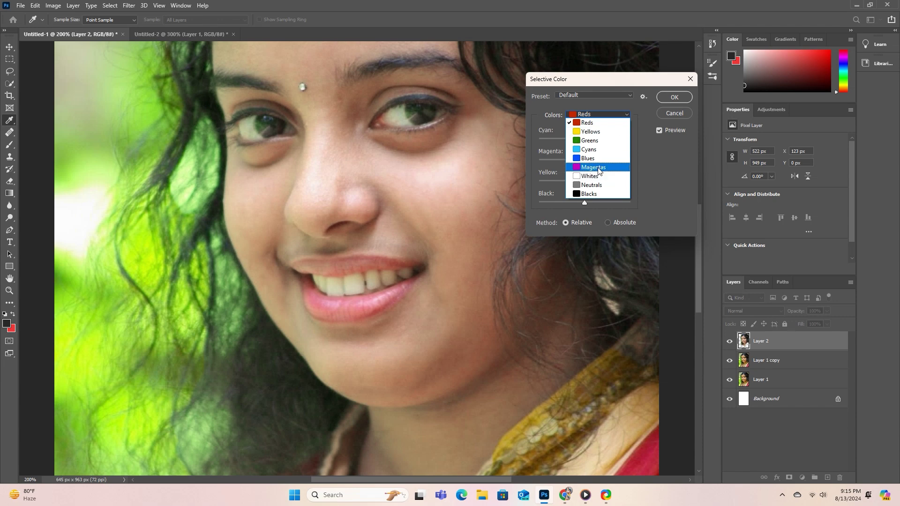
pyautogui.click(594, 167)
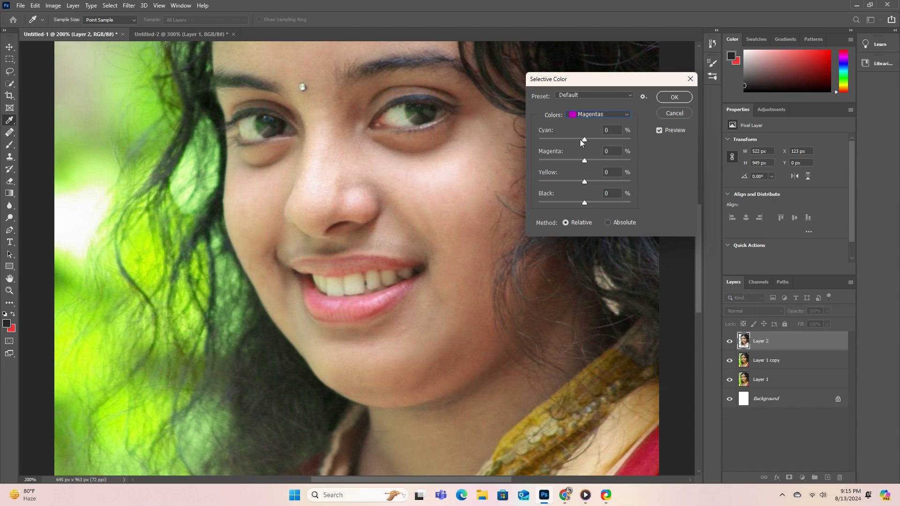
pyautogui.moveTo(584, 161); pyautogui.dragTo(561, 161)
pyautogui.moveTo(631, 161); pyautogui.dragTo(751, 165)
# - Set Black to +68% and Yellow to -27% for the Magentas, and apply the Selective Color adjustment
pyautogui.click(591, 202)
pyautogui.moveTo(593, 202); pyautogui.dragTo(616, 204)
pyautogui.write('-3')
pyautogui.click(584, 181)
pyautogui.click(573, 183)
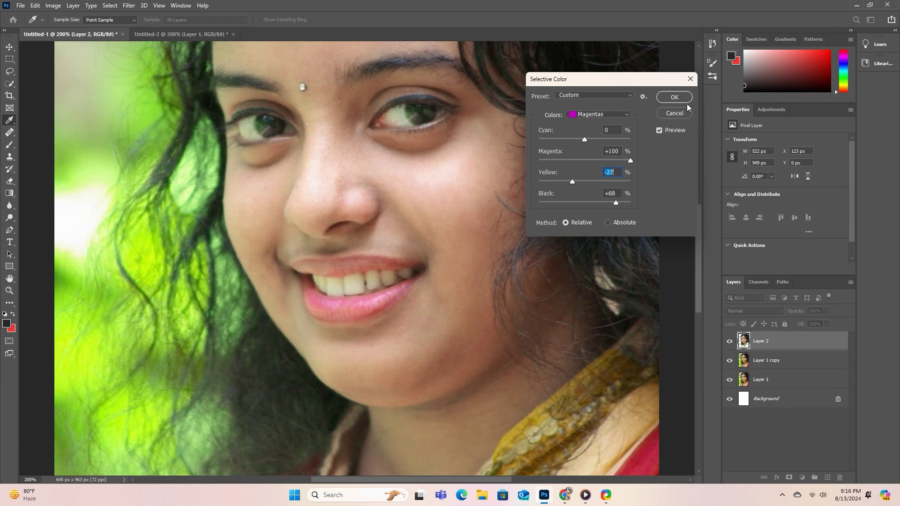
pyautogui.click(674, 97)
pyautogui.press('w')
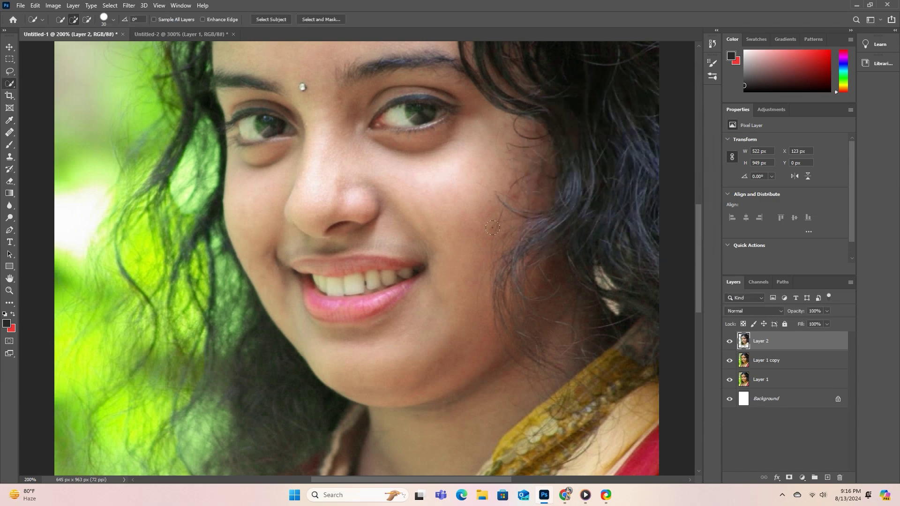
# - Sample the lower lip in Hue/Saturation to target the Reds, raise their saturation, and apply the adjustment
pyautogui.hotkey('ctrl', '+')
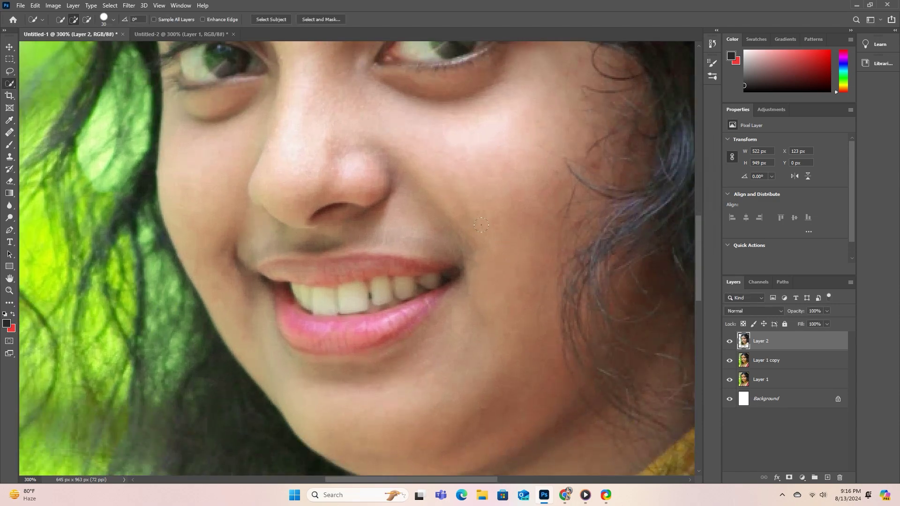
pyautogui.press('i')
pyautogui.hotkey('ctrl', 'u')
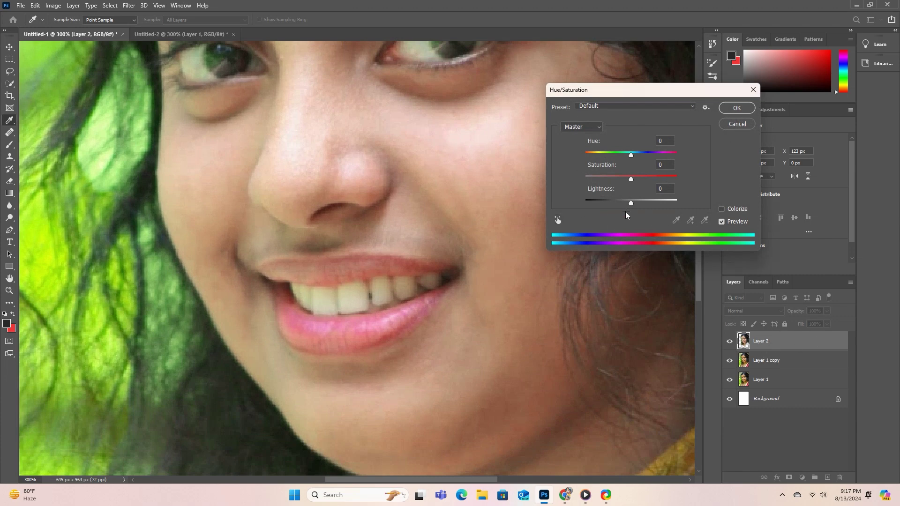
pyautogui.click(558, 220)
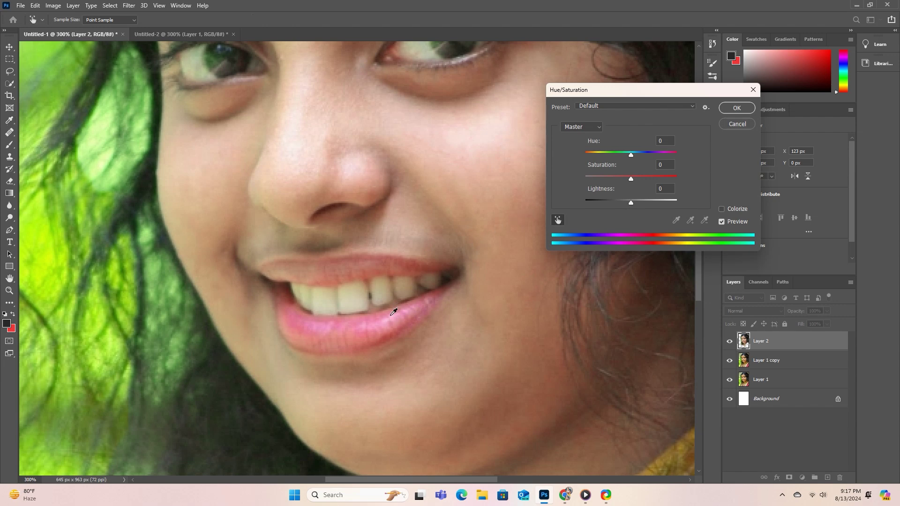
pyautogui.click(361, 323)
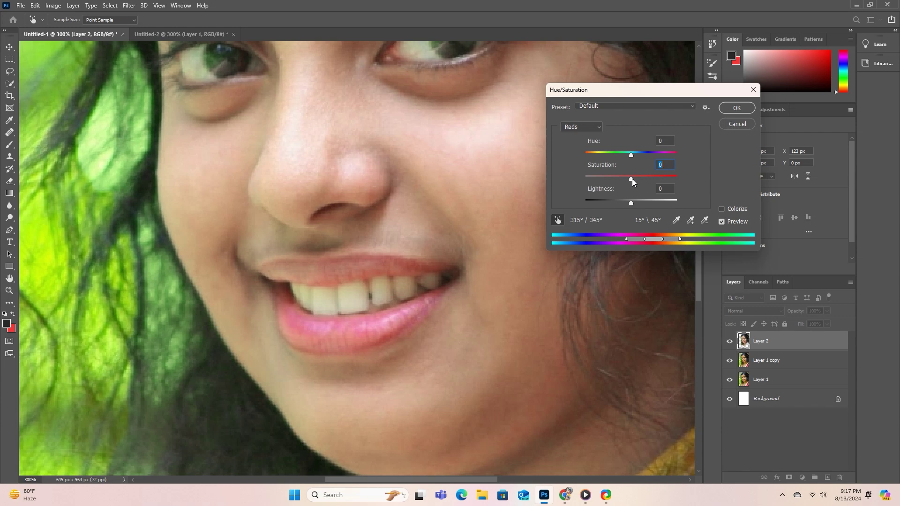
pyautogui.write('+1')
pyautogui.click(729, 109)
# - Compare the color-adjusted portrait in Untitled-1 with the original in Untitled-2, both at 100% zoom
pyautogui.hotkey('ctrl', '-')
pyautogui.hotkey('ctrl', '-')
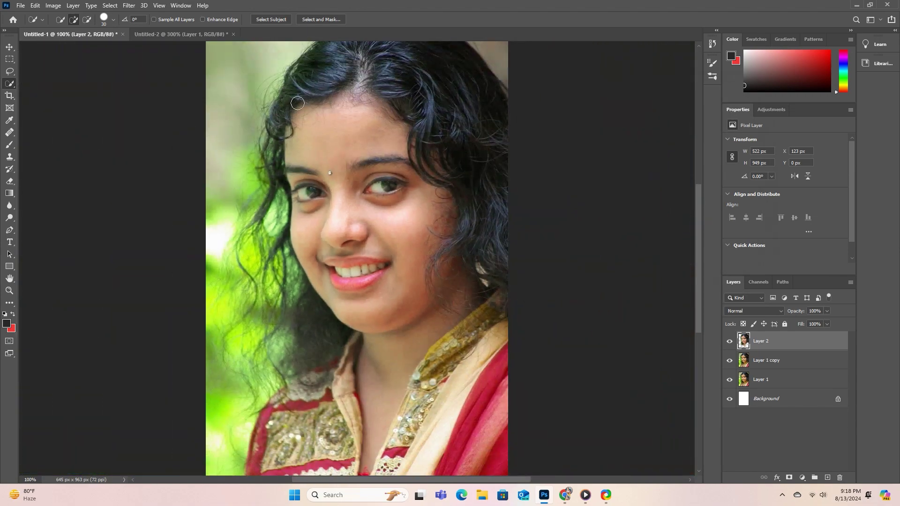
pyautogui.click(194, 34)
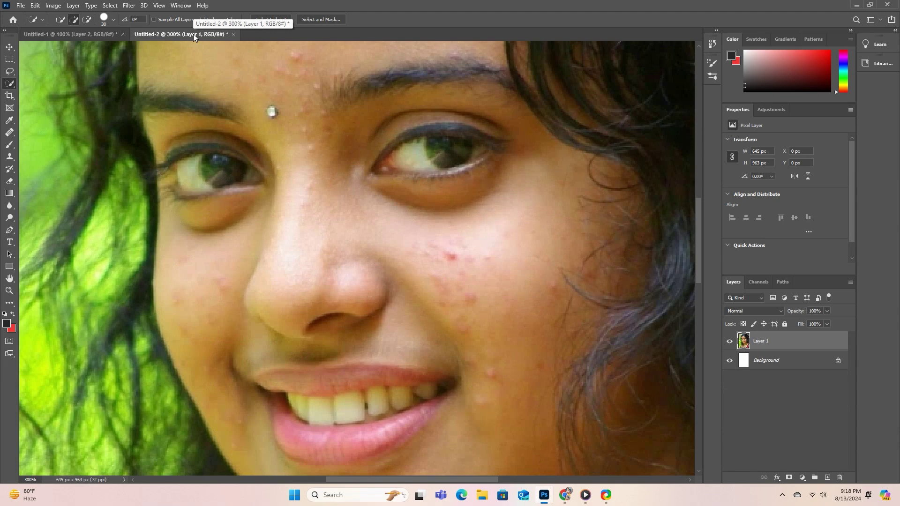
pyautogui.hotkey('ctrl', '-')
pyautogui.hotkey('ctrl', '-')
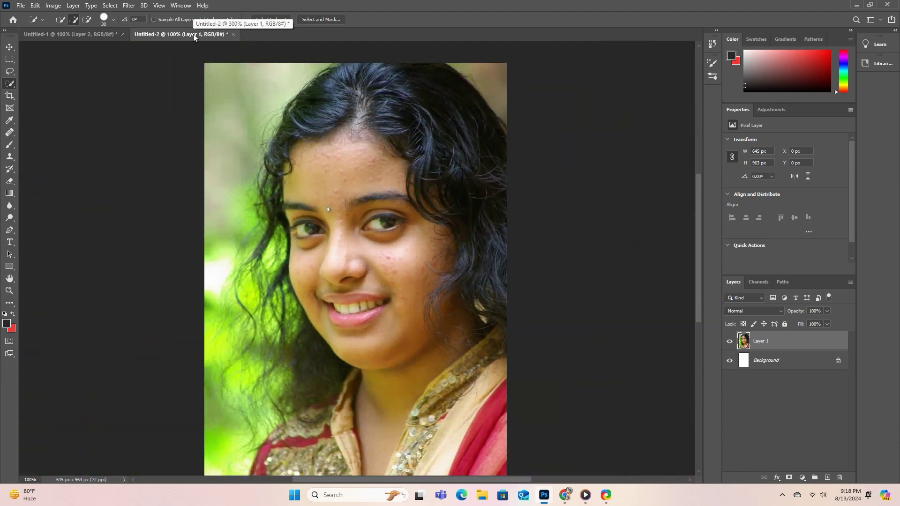
pyautogui.click(91, 33)
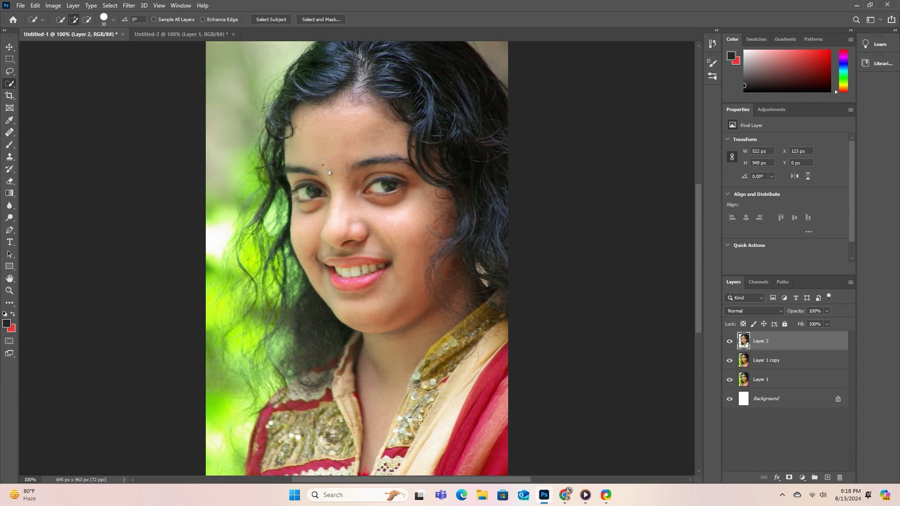
# - Duplicate the color-adjusted face layer, Layer 2
pyautogui.hotkey('ctrl', '+')
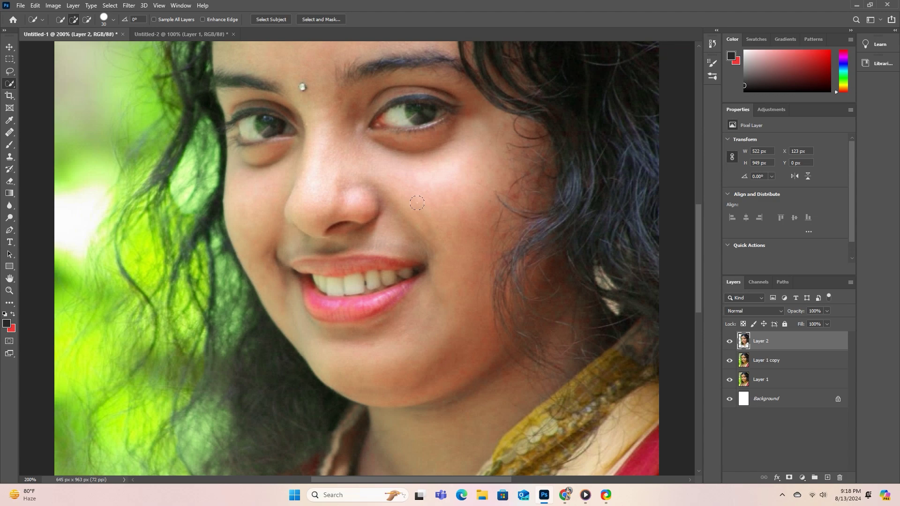
pyautogui.hotkey('ctrl', '-')
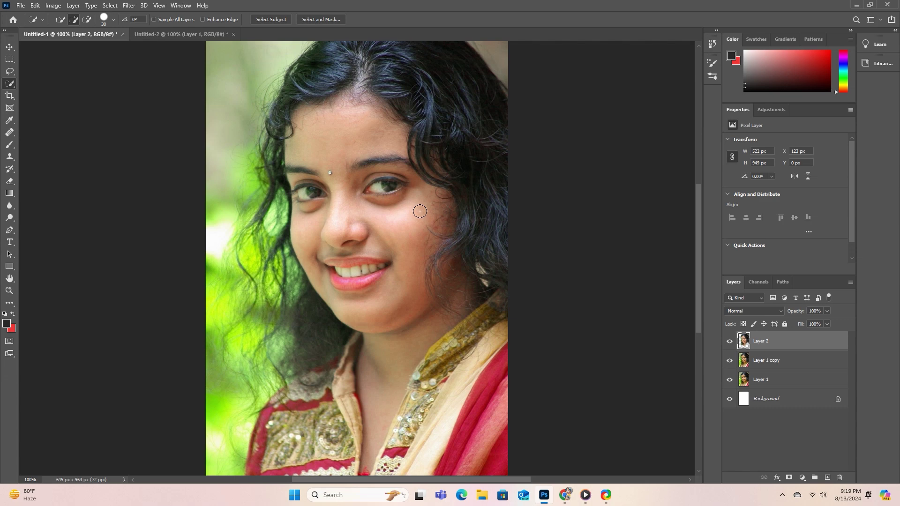
pyautogui.click(9, 46)
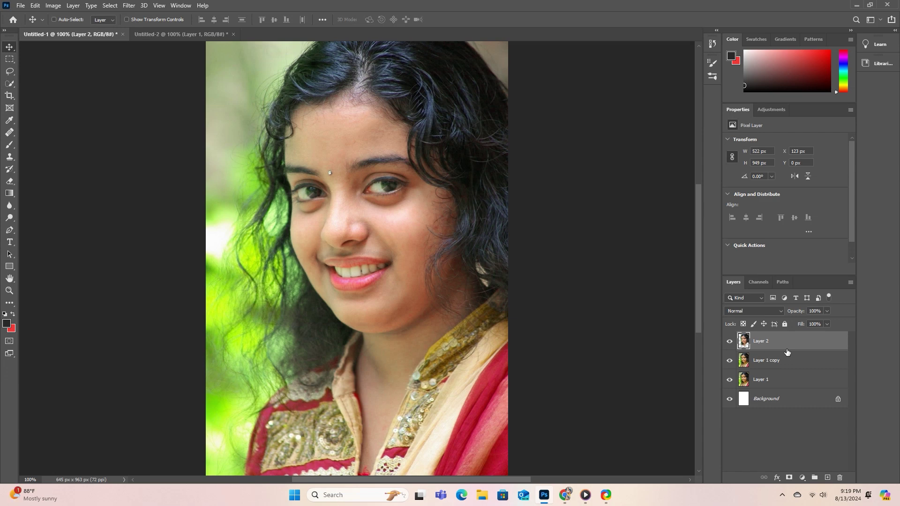
pyautogui.hotkey('ctrl', 'j')
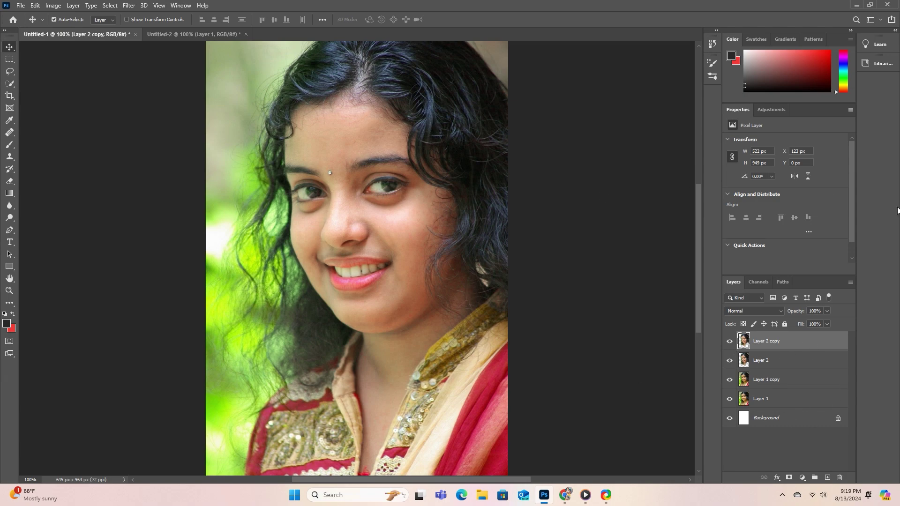
# - Apply a Surface Blur to the duplicated face layer with a radius of 4 pixels and a threshold of 7 levels
pyautogui.hotkey('ctrl', '+')
pyautogui.moveTo(285, 212); pyautogui.dragTo(281, 287)
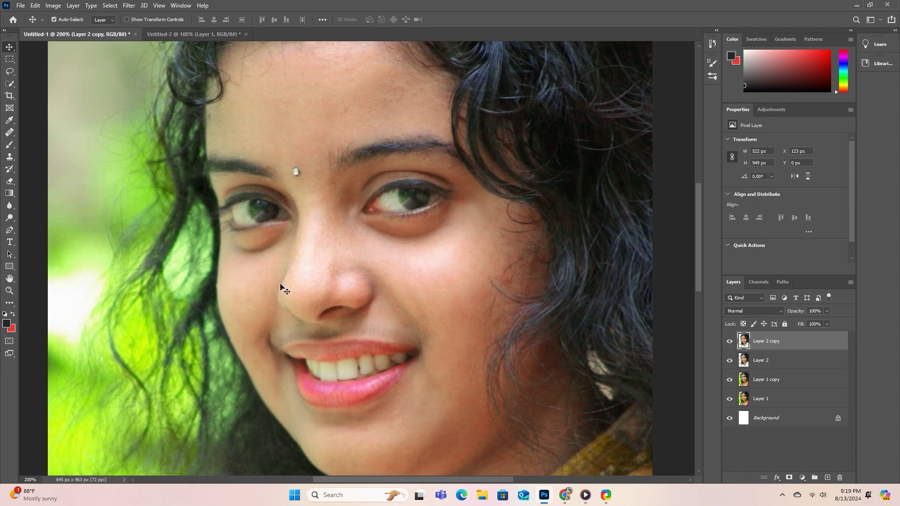
pyautogui.click(133, 6)
pyautogui.moveTo(153, 104)
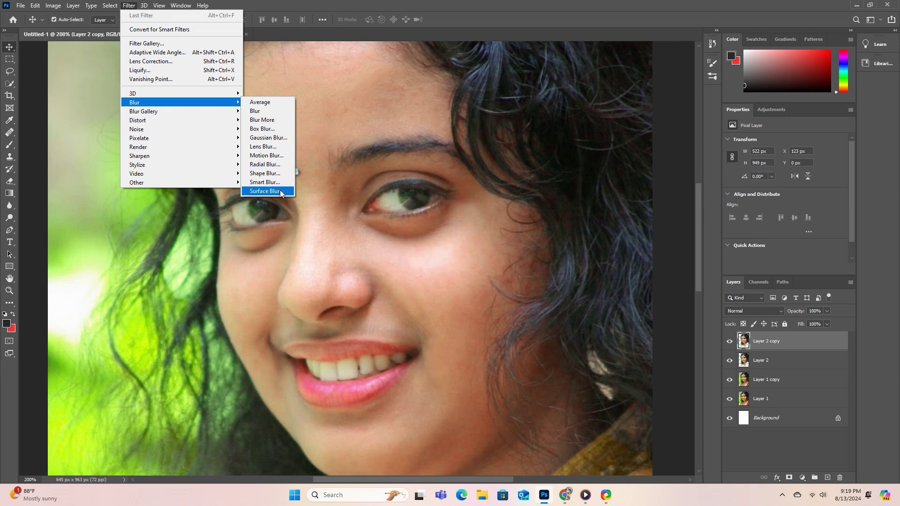
pyautogui.click(265, 192)
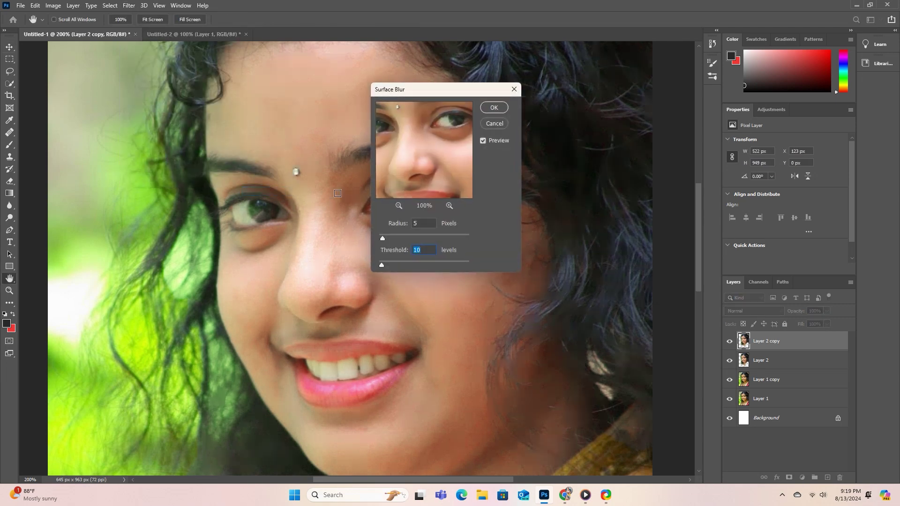
pyautogui.moveTo(400, 94); pyautogui.dragTo(636, 93)
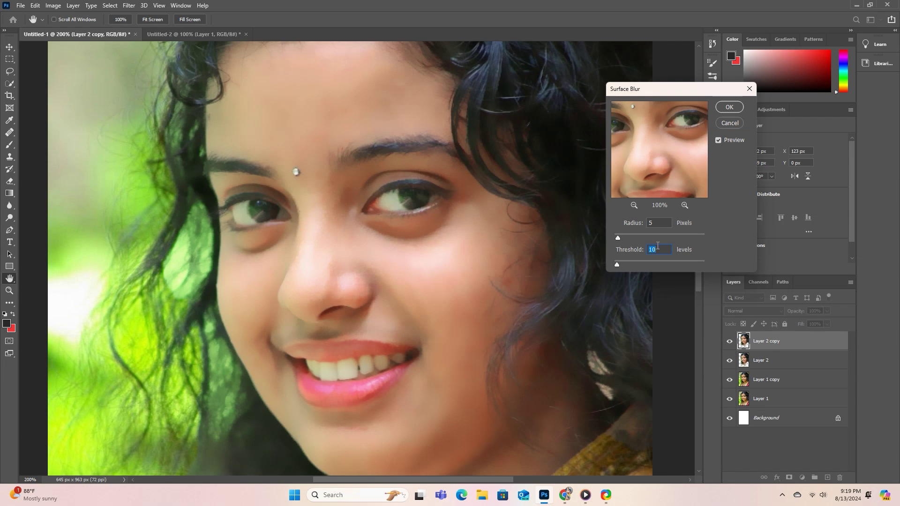
pyautogui.press('BackSpace')
pyautogui.write('7')
pyautogui.click(656, 224)
pyautogui.write('4')
pyautogui.click(728, 109)
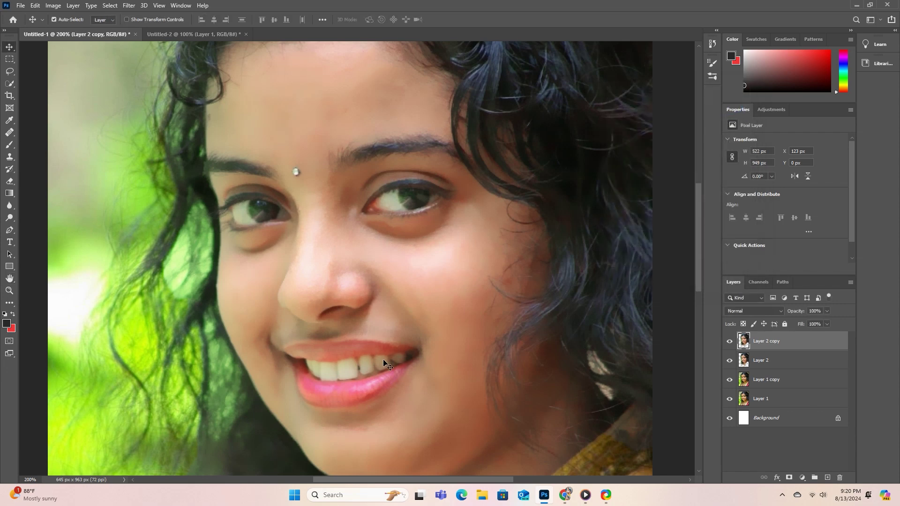
# - Examine the smoothed skin at several zoom levels and compare it with the original portrait in Untitled-2
pyautogui.hotkey('ctrl', '+')
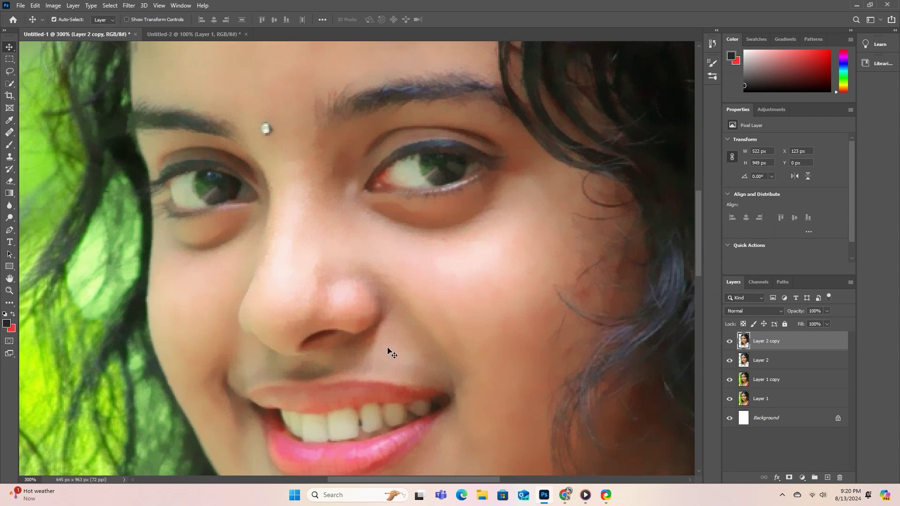
pyautogui.hotkey('ctrl', '-')
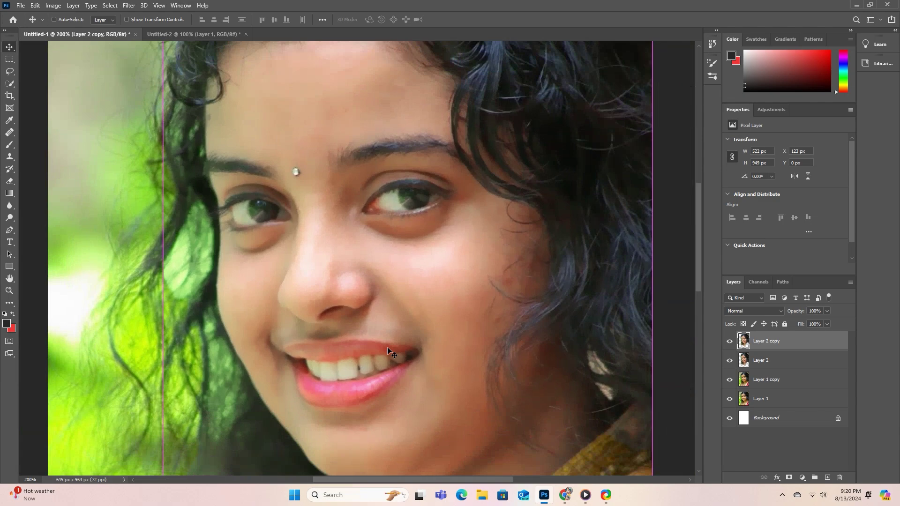
pyautogui.hotkey('ctrl', '-')
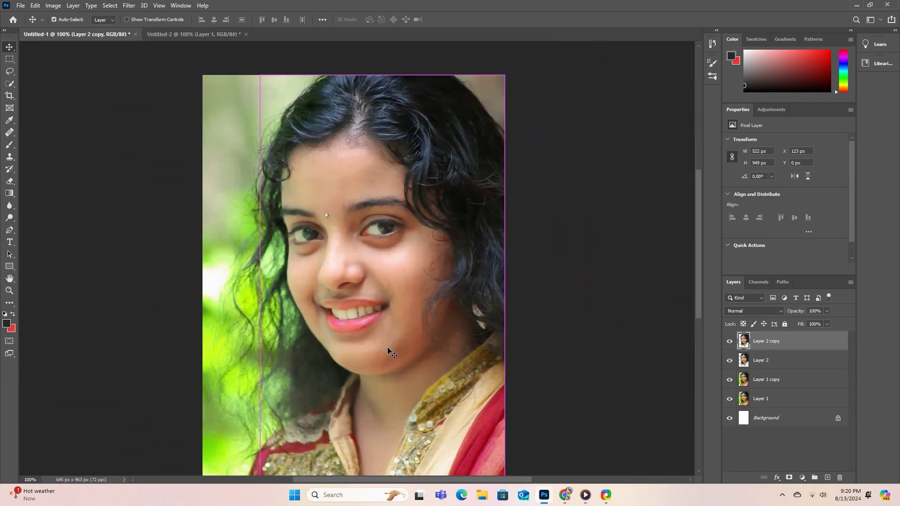
pyautogui.hotkey('ctrl', '+')
pyautogui.hotkey('ctrl', '+')
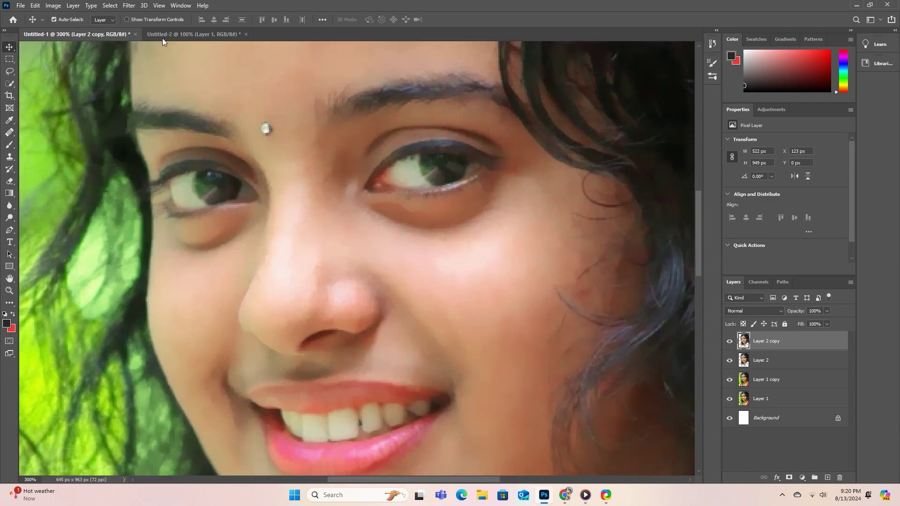
pyautogui.click(170, 29)
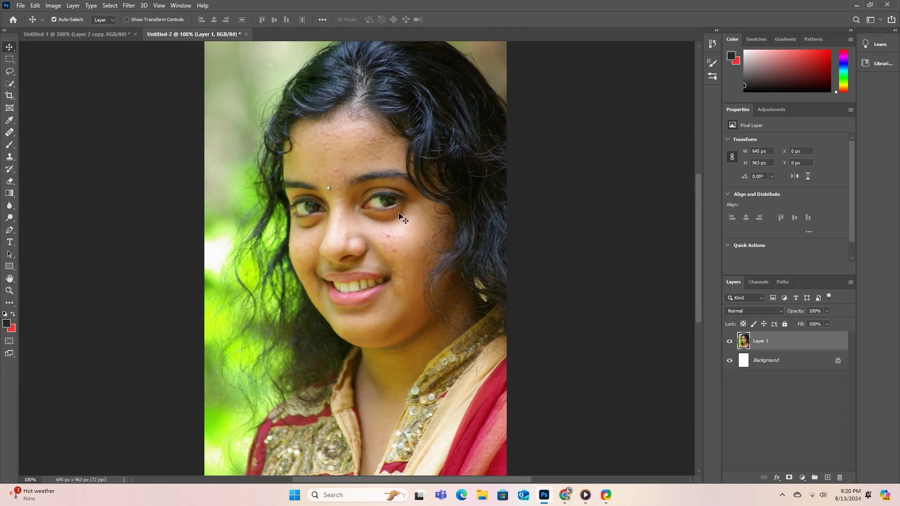
pyautogui.click(84, 36)
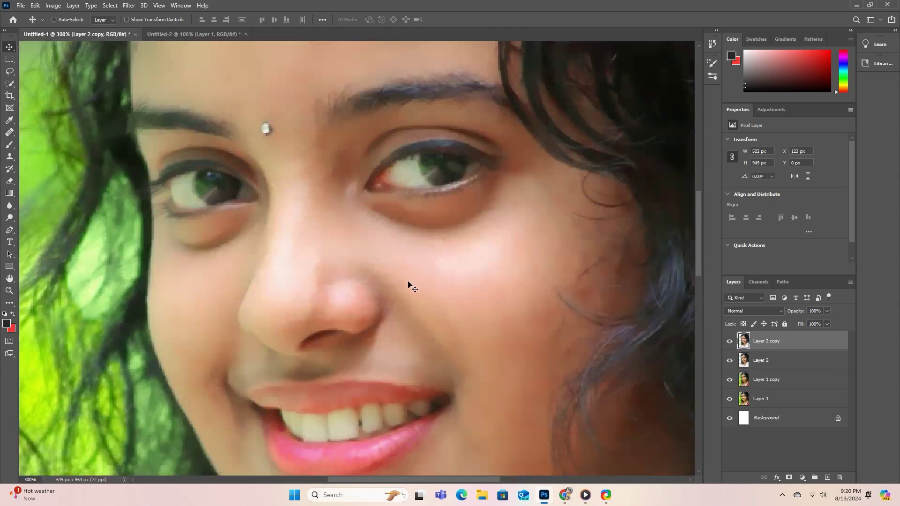
# - Add 3% noise to the blurred face layer with the Add Noise filter
pyautogui.hotkey('ctrl', '-')
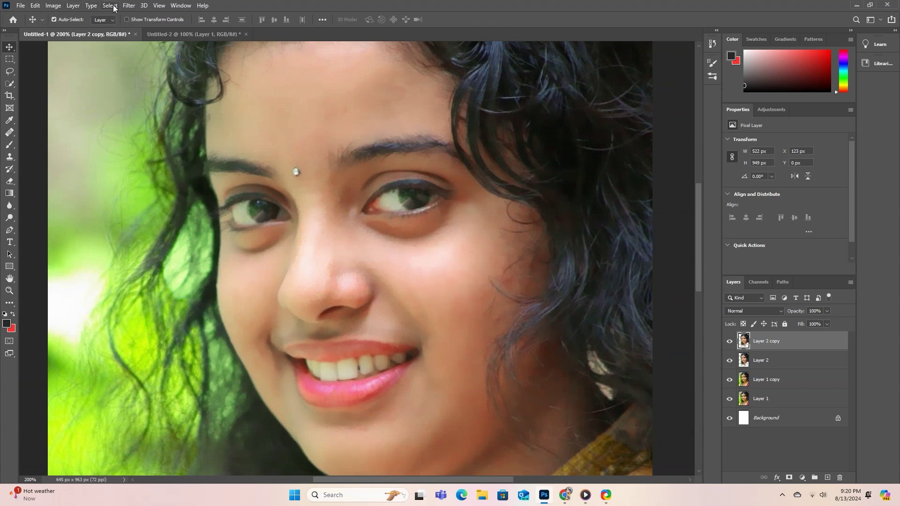
pyautogui.click(129, 5)
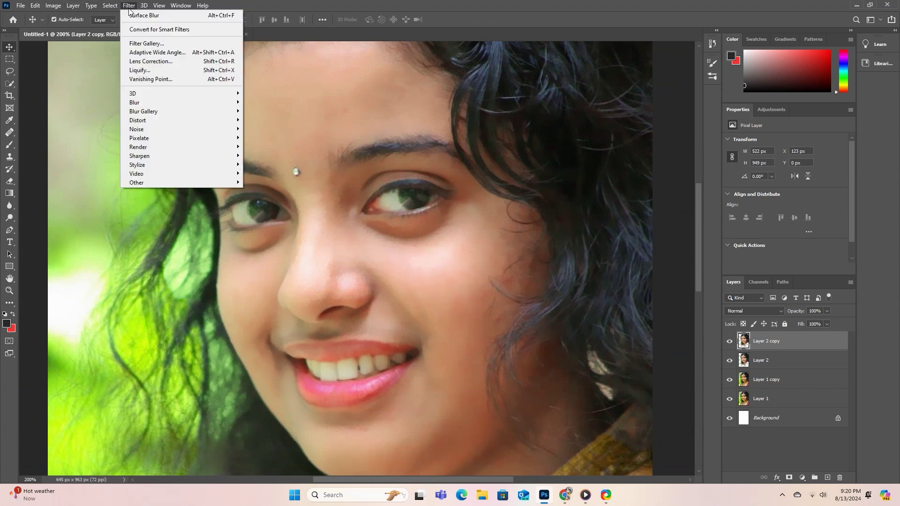
pyautogui.moveTo(158, 106)
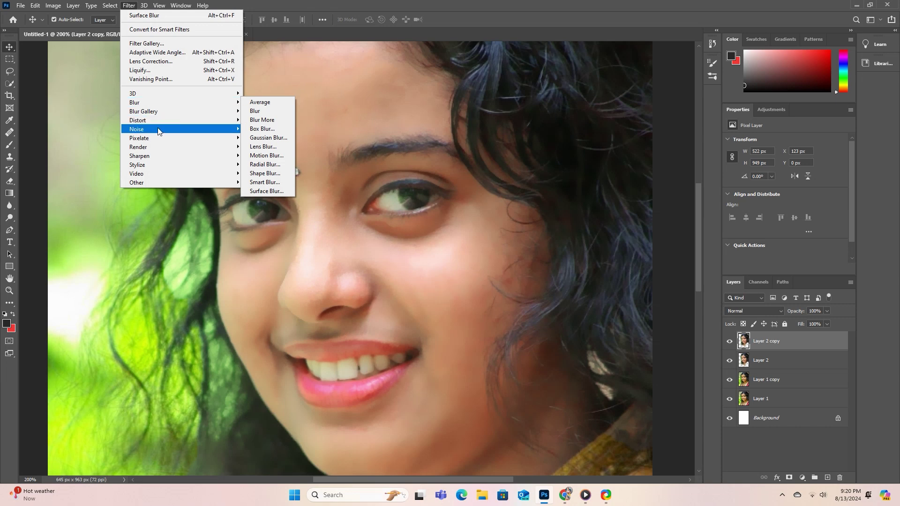
pyautogui.moveTo(160, 129)
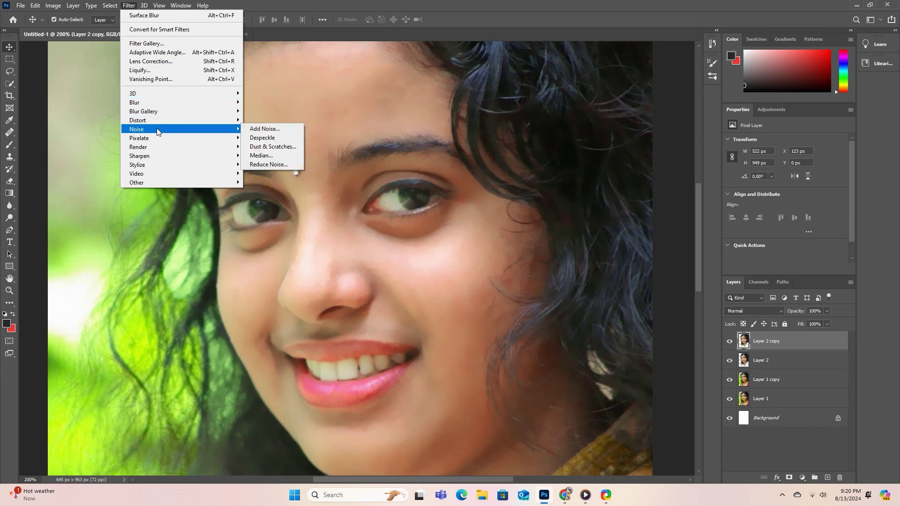
pyautogui.click(287, 130)
pyautogui.moveTo(408, 83); pyautogui.dragTo(638, 78)
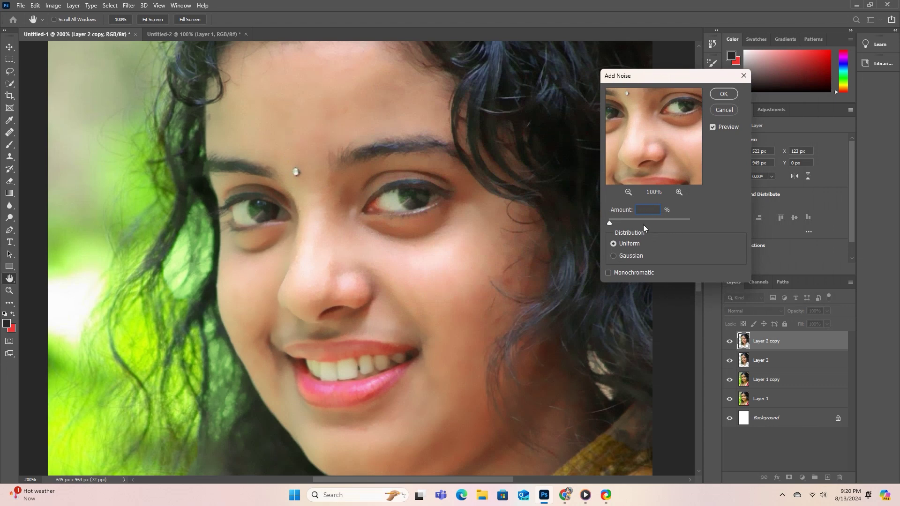
pyautogui.write('3')
pyautogui.click(723, 94)
pyautogui.press('v')
pyautogui.hotkey('ctrl', '1')
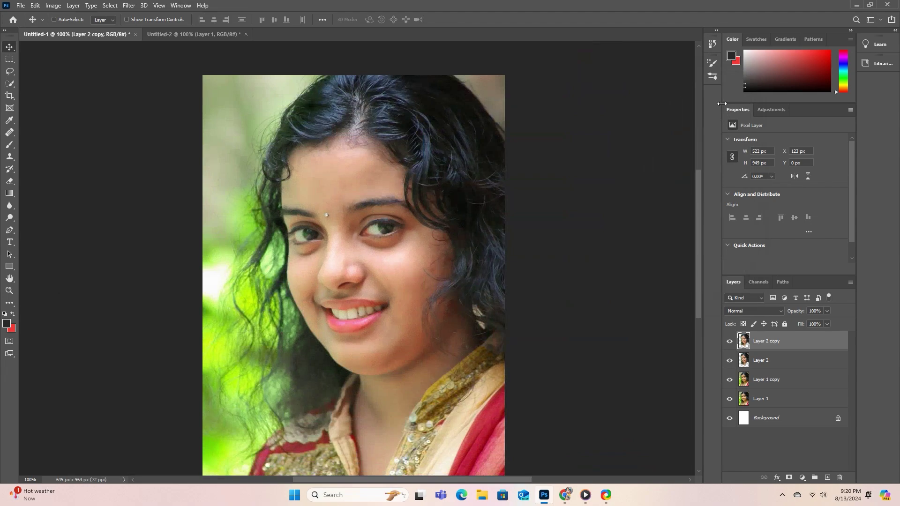
# - Erase the blurred layer over the eyes and lips with a size 20 Eraser to restore their detail
pyautogui.hotkey('ctrl', '+')
pyautogui.hotkey('ctrl', '+')
pyautogui.hotkey('ctrl', '+')
pyautogui.hotkey('ctrl', '+')
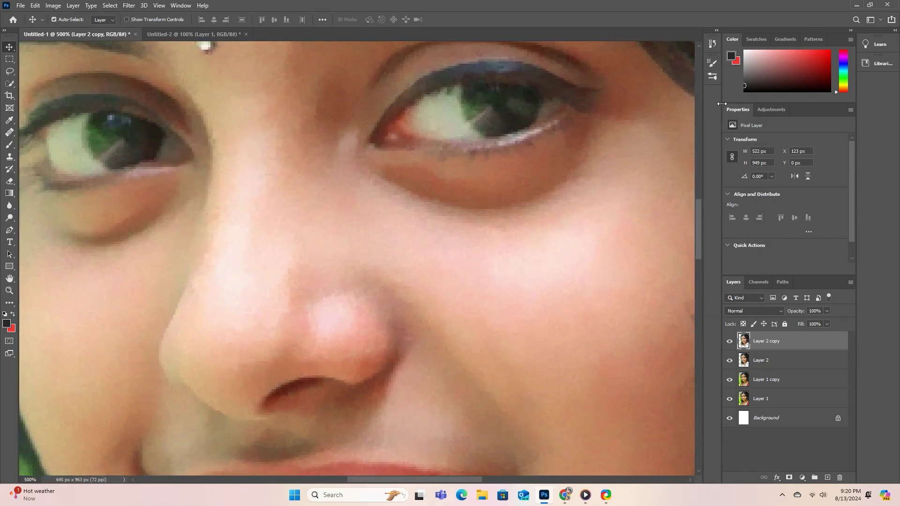
pyautogui.click(13, 184)
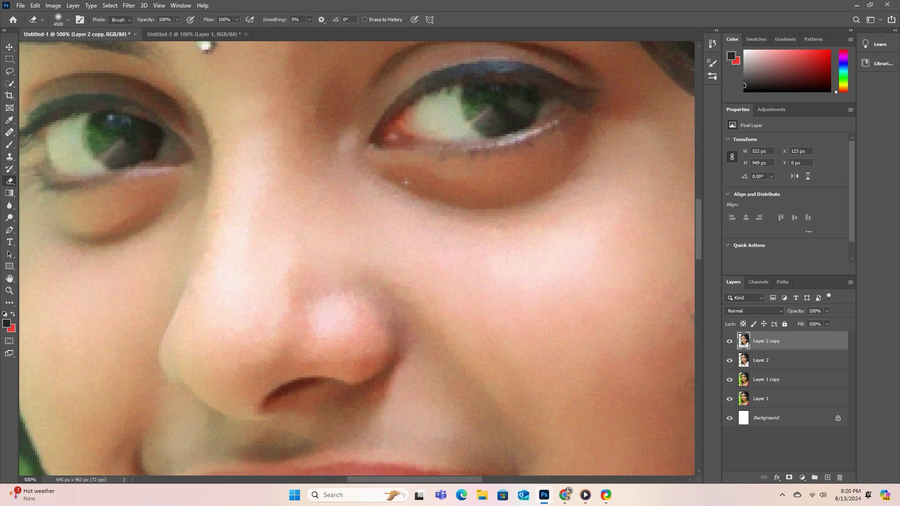
pyautogui.press('[')
pyautogui.press('[')
pyautogui.press('[')
pyautogui.press('[')
pyautogui.press('[')
pyautogui.press('[')
pyautogui.press('[')
pyautogui.press('[')
pyautogui.press('[')
pyautogui.press('[')
pyautogui.press('[')
pyautogui.press('[')
pyautogui.press('[')
pyautogui.press('[')
pyautogui.press('[')
pyautogui.press('[')
pyautogui.press('[')
pyautogui.press('[')
pyautogui.press('[')
pyautogui.press('[')
pyautogui.press('[')
pyautogui.press('[')
pyautogui.press('[')
pyautogui.press('[')
pyautogui.press('[')
pyautogui.press('[')
pyautogui.press('[')
pyautogui.press('[')
pyautogui.press('[')
pyautogui.press('[')
pyautogui.press('[')
pyautogui.press('[')
pyautogui.press('[')
pyautogui.press('[')
pyautogui.press('[')
pyautogui.press('[')
pyautogui.press('[')
pyautogui.press('[')
pyautogui.press('[')
pyautogui.moveTo(221, 167); pyautogui.dragTo(369, 161)
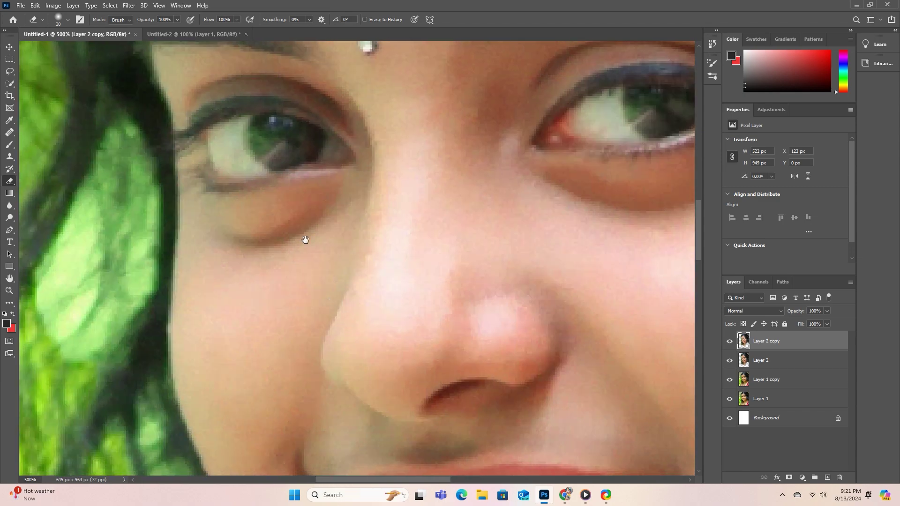
pyautogui.scroll(-5, 306, 239)
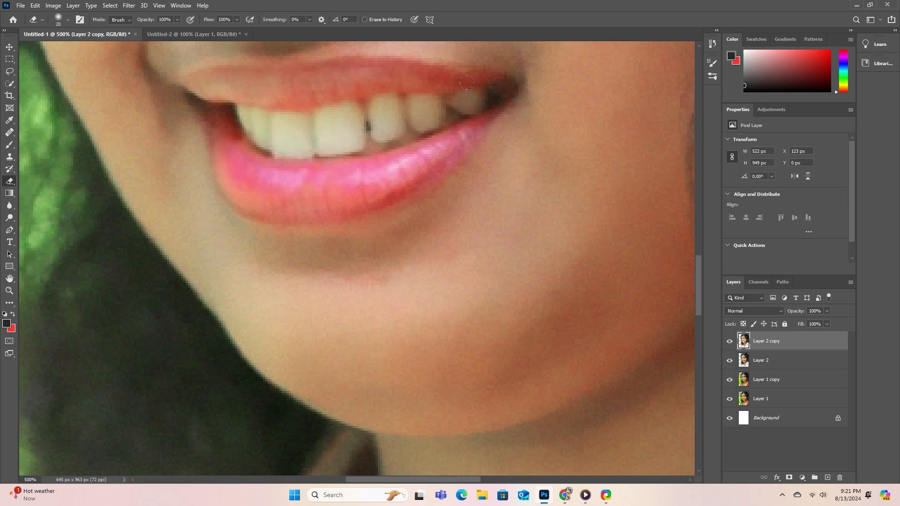
pyautogui.scroll(6, 415, 122)
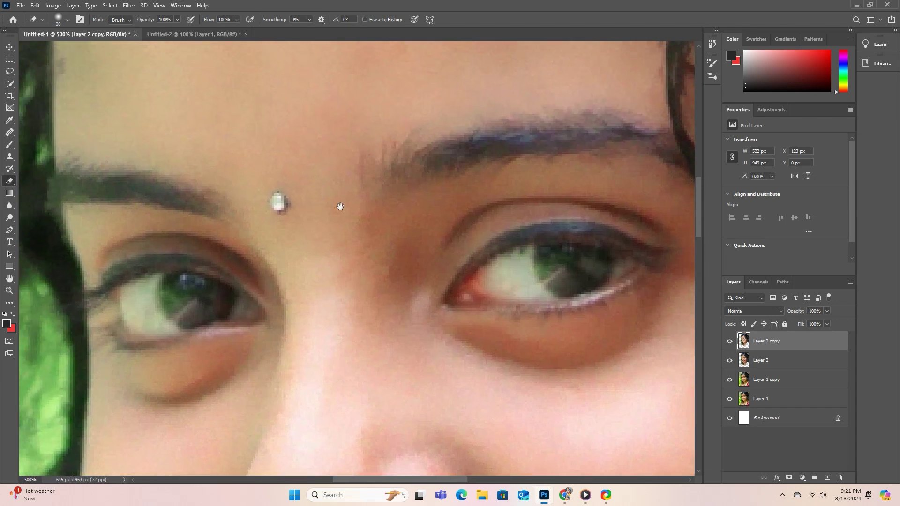
# - Reduce the Eraser to size 9 and erase the blurred layer over both eyebrows
pyautogui.press('[')
pyautogui.press('[')
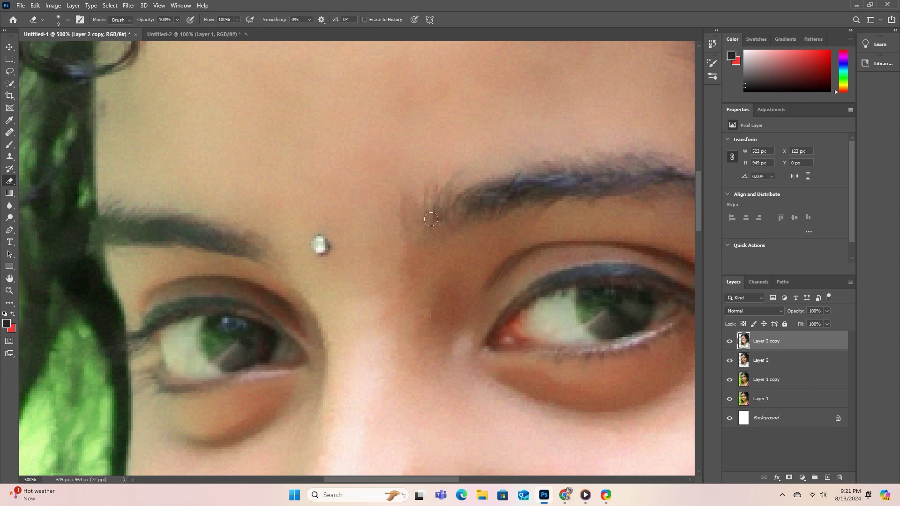
pyautogui.moveTo(522, 223); pyautogui.dragTo(374, 235)
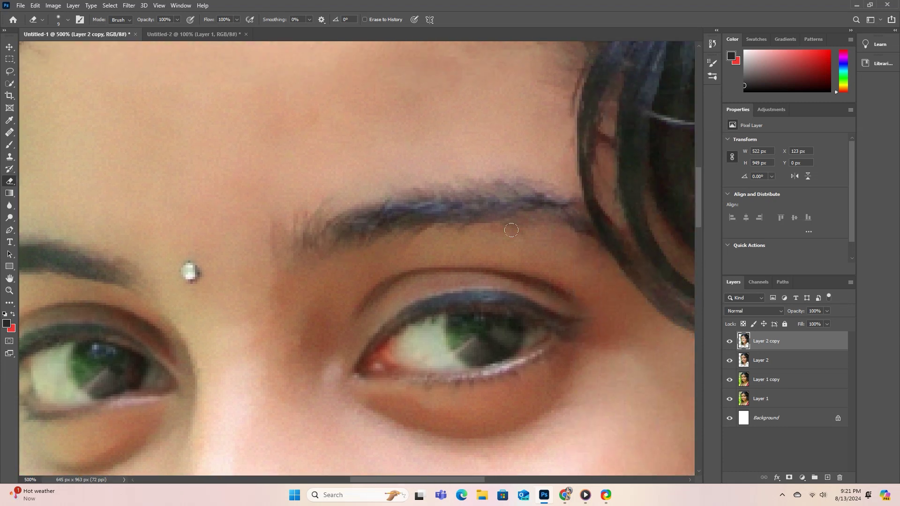
pyautogui.moveTo(314, 244)
pyautogui.mouseDown()
pyautogui.moveTo(412, 215)
pyautogui.moveTo(386, 233)
pyautogui.mouseUp()
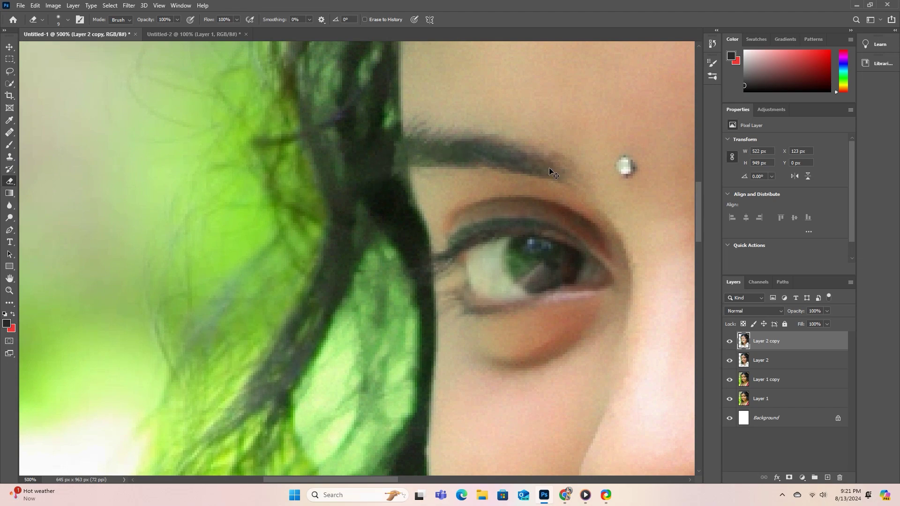
pyautogui.scroll(-4, 548, 168)
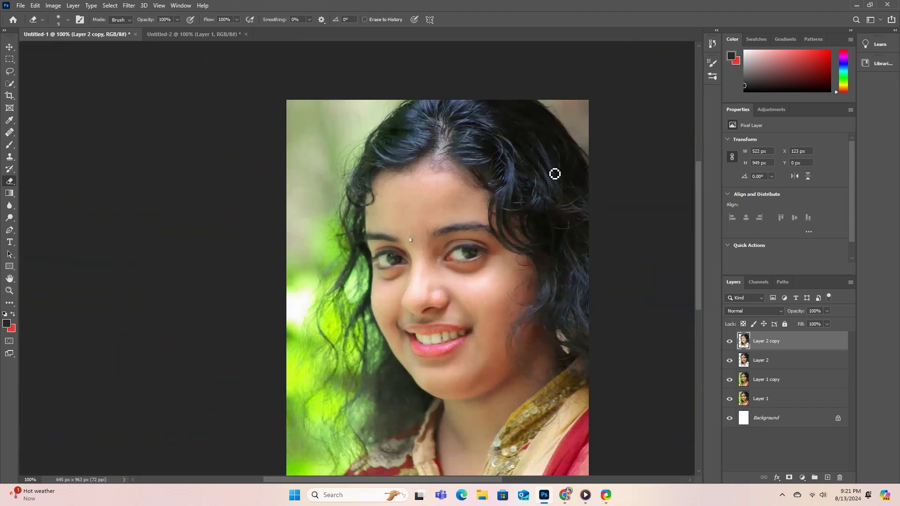
# - Compare the retouched portrait with the original in Untitled-2, and examine the retouched eyes and skin at 300% zoom
pyautogui.hscroll(3, 508, 175)
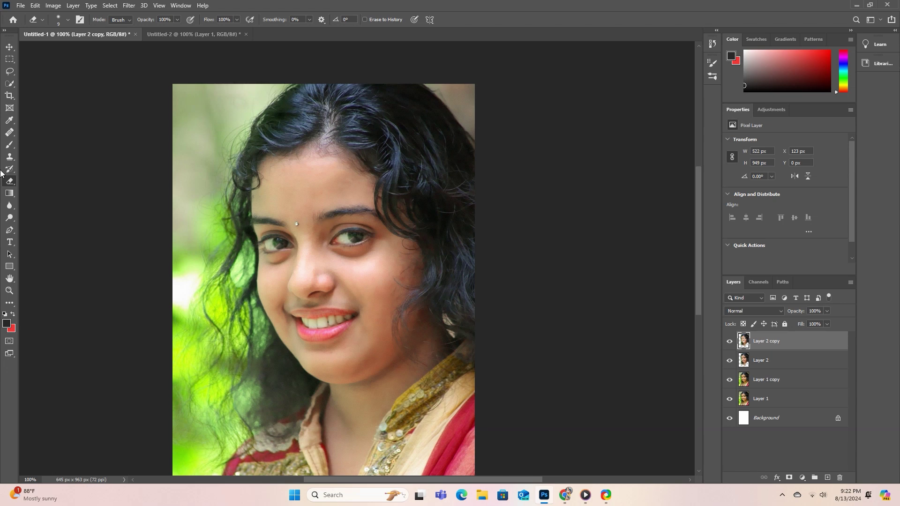
pyautogui.click(174, 35)
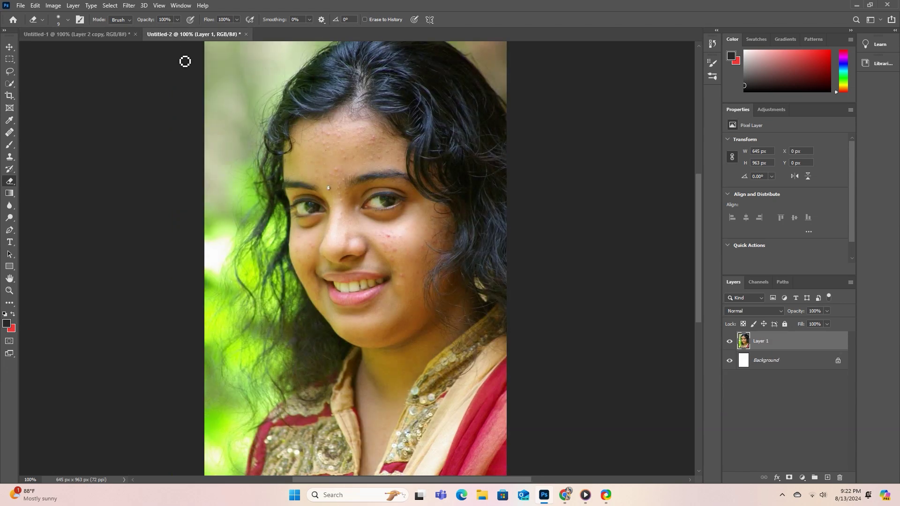
pyautogui.click(70, 35)
pyautogui.click(209, 32)
pyautogui.click(54, 34)
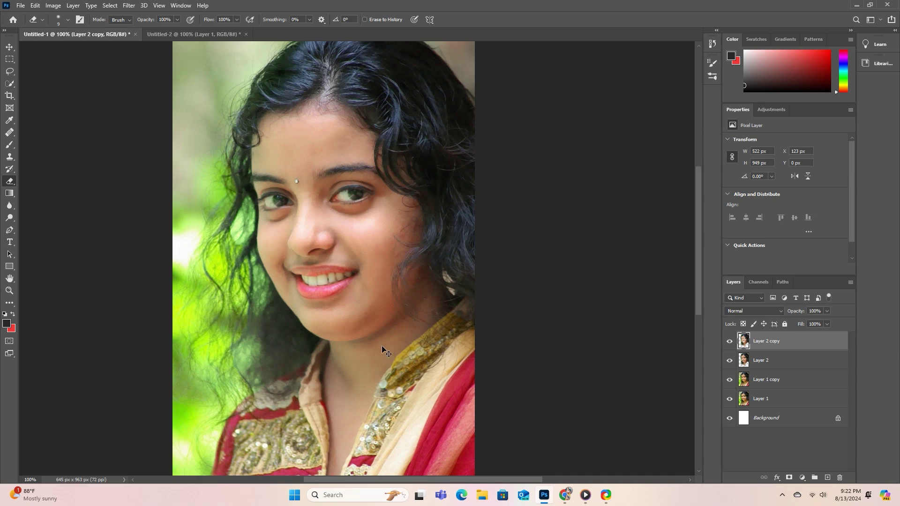
pyautogui.hotkey('ctrl', '+')
pyautogui.hotkey('ctrl', '+')
pyautogui.scroll(3, 296, 270)
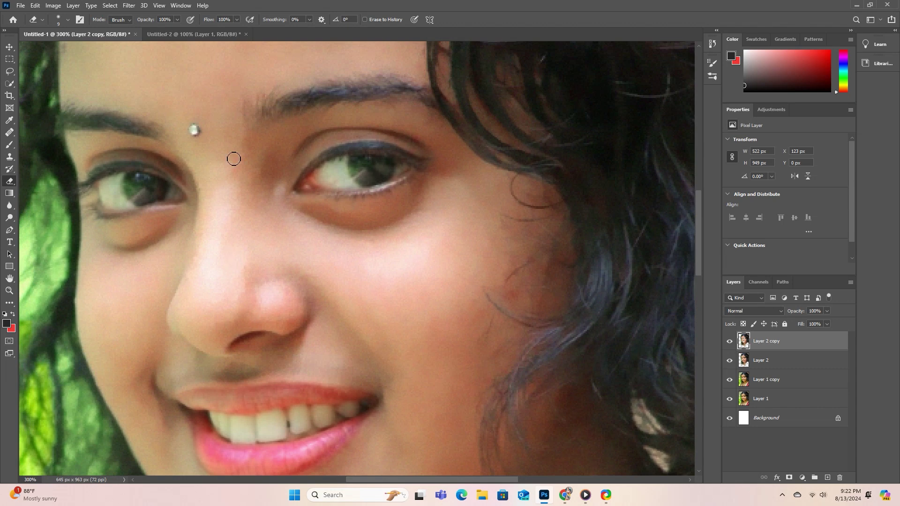
pyautogui.moveTo(366, 270); pyautogui.dragTo(486, 309)
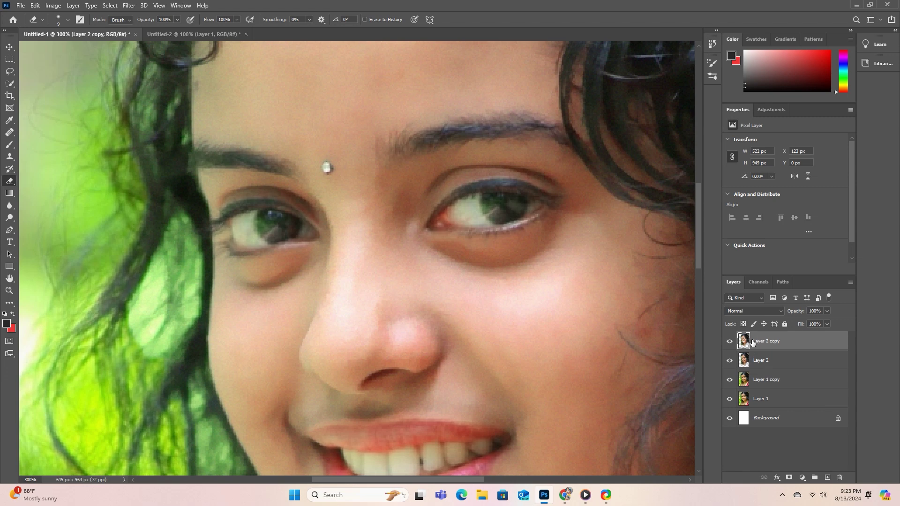
# - Duplicate Layer 2 and apply Selective Color to the copy, setting the Black amount of the Blacks to +17%
pyautogui.click(778, 364)
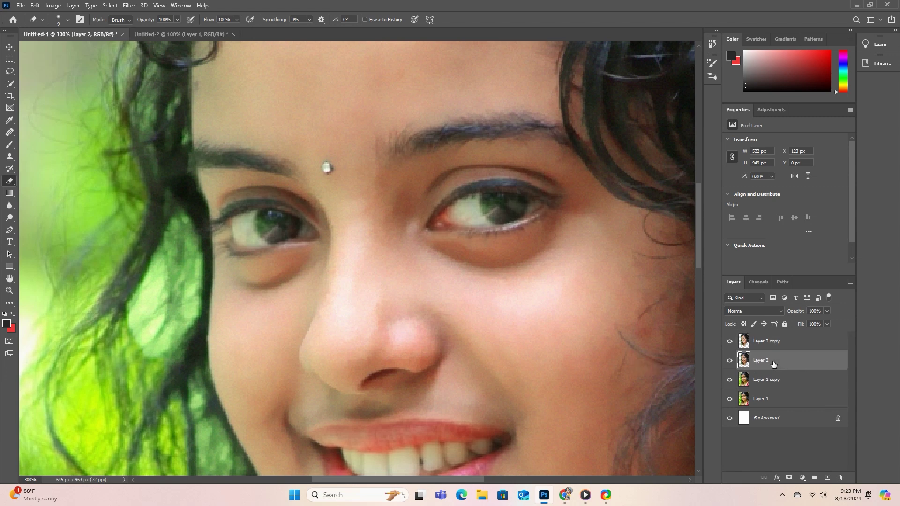
pyautogui.hotkey('ctrl', 'j')
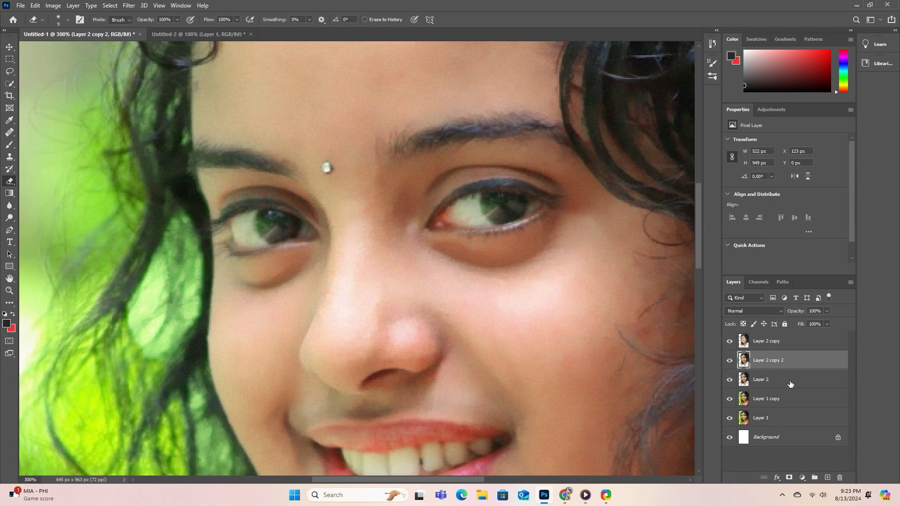
pyautogui.click(53, 5)
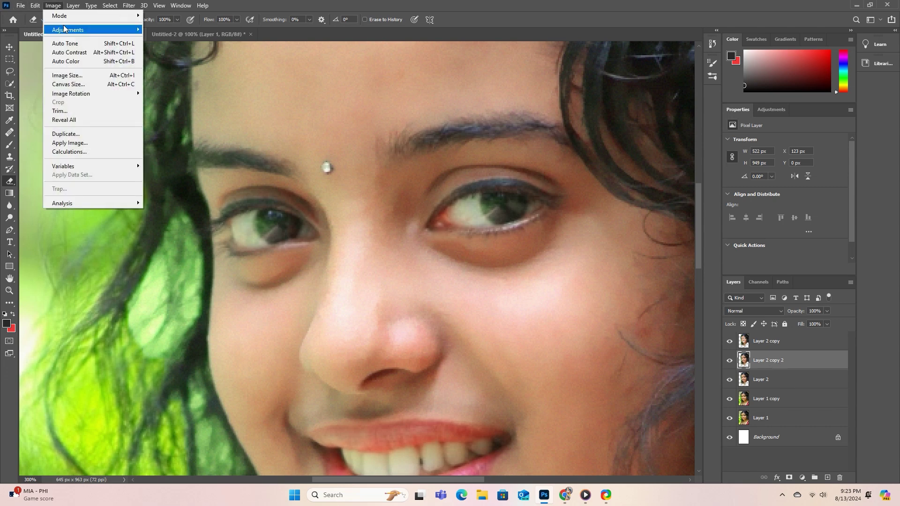
pyautogui.moveTo(103, 30)
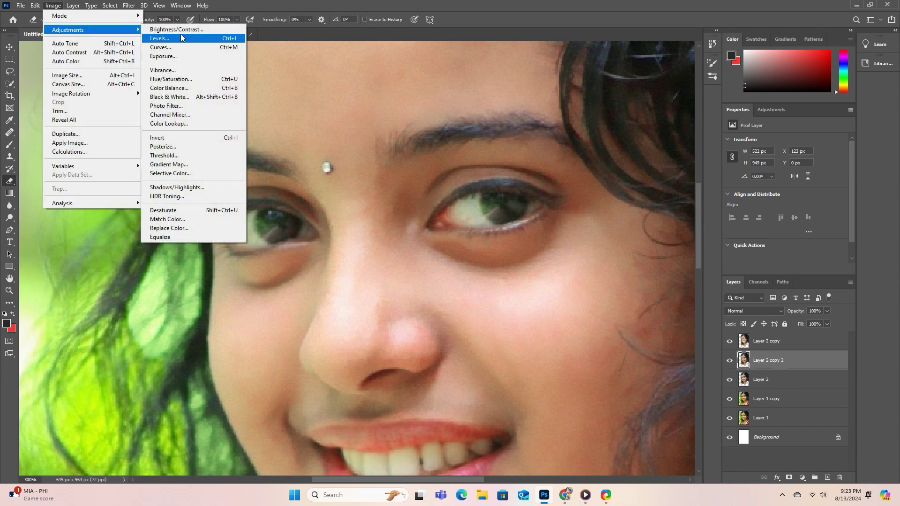
pyautogui.click(199, 174)
pyautogui.click(596, 118)
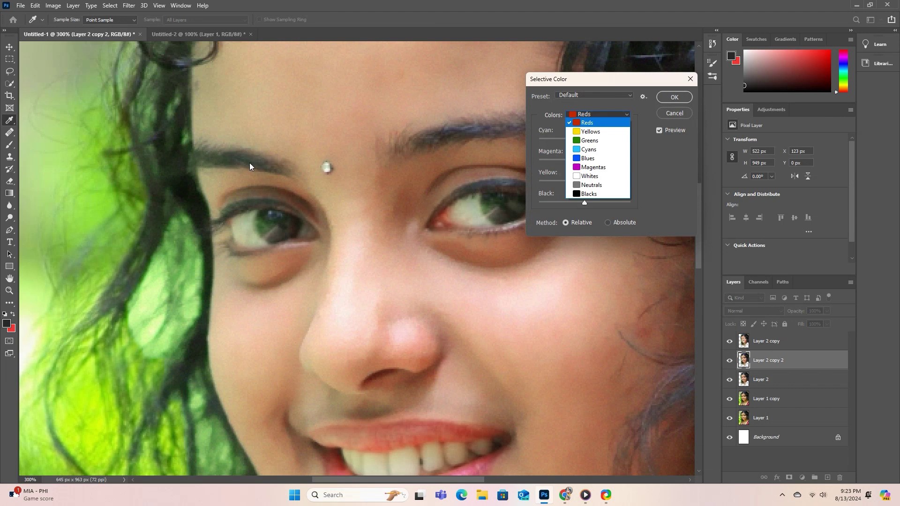
pyautogui.click(577, 195)
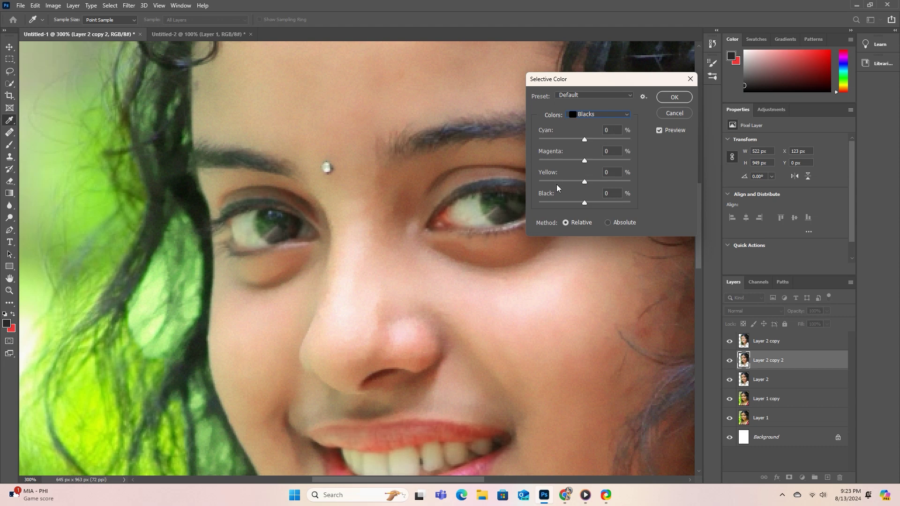
pyautogui.moveTo(583, 204); pyautogui.dragTo(606, 204)
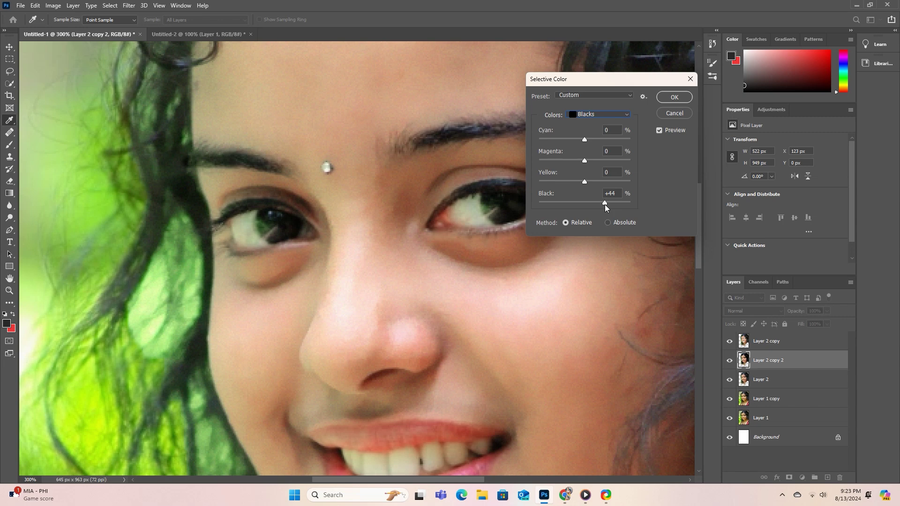
pyautogui.moveTo(607, 205)
pyautogui.mouseDown()
pyautogui.moveTo(533, 212)
pyautogui.moveTo(612, 212)
pyautogui.moveTo(598, 213)
pyautogui.mouseUp()
pyautogui.moveTo(597, 214); pyautogui.dragTo(595, 199)
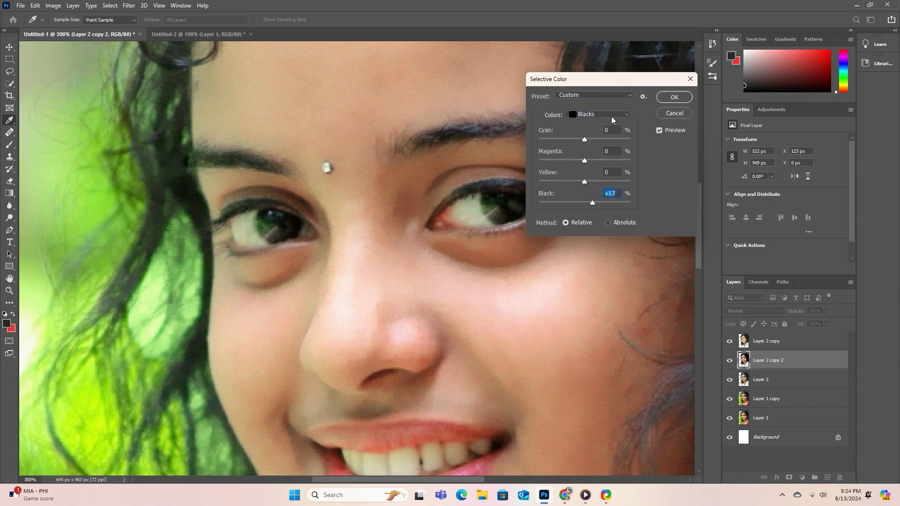
pyautogui.click(676, 97)
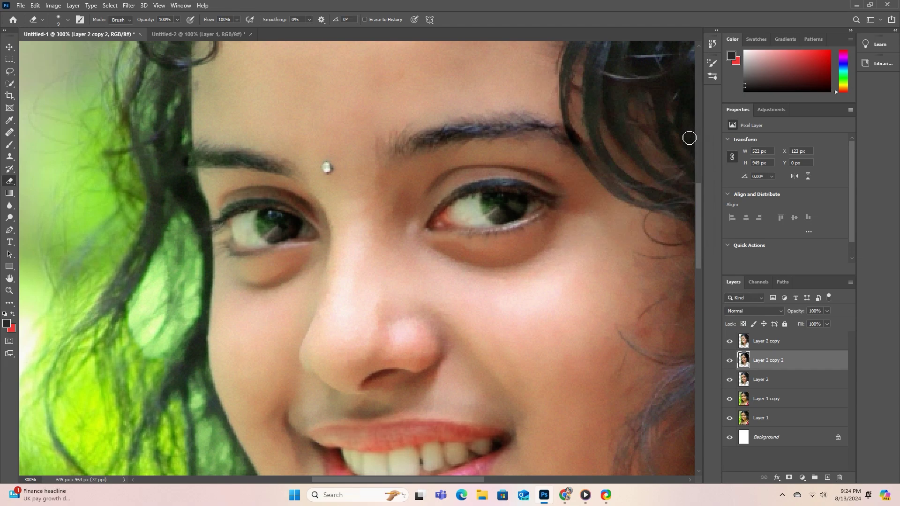
# - Examine the darkened eyes and hair at 100% and 300% zoom and compare them with the original in Untitled-2
pyautogui.hotkey('ctrl', '-')
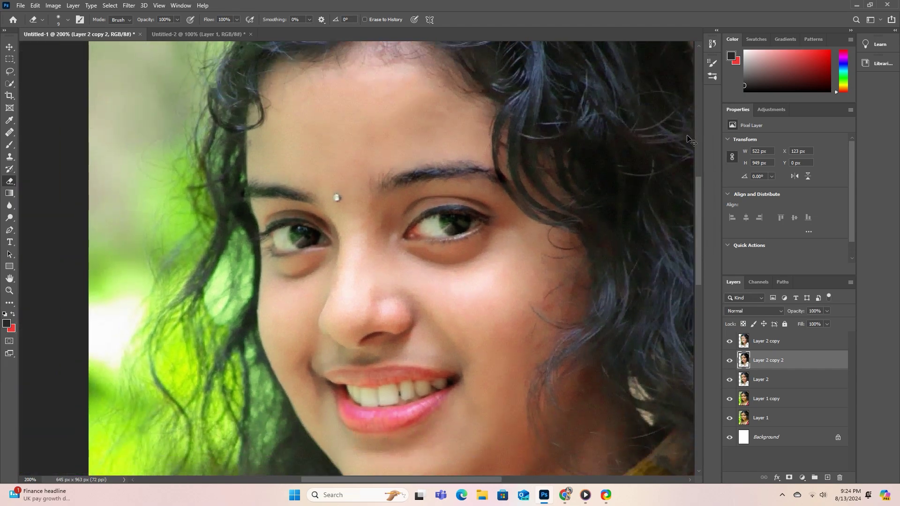
pyautogui.hotkey('ctrl', '-')
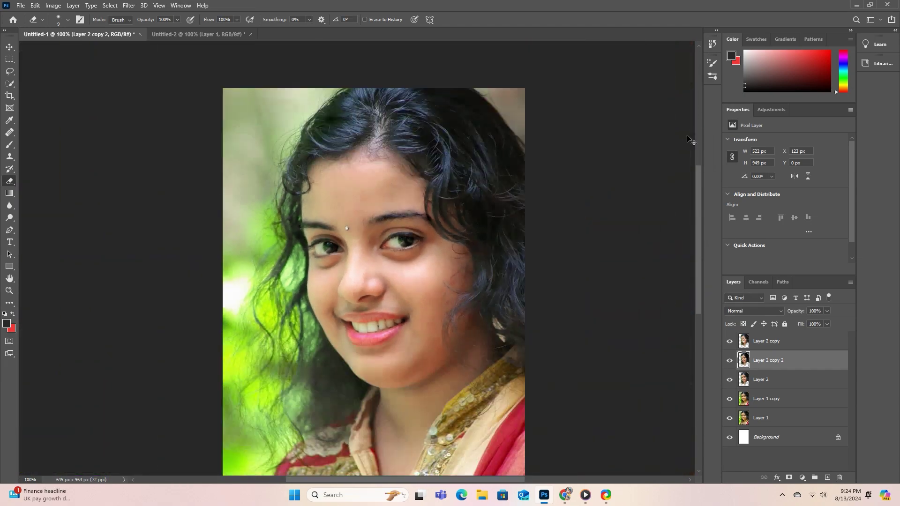
pyautogui.hotkey('ctrl', '+')
pyautogui.hotkey('ctrl', '+')
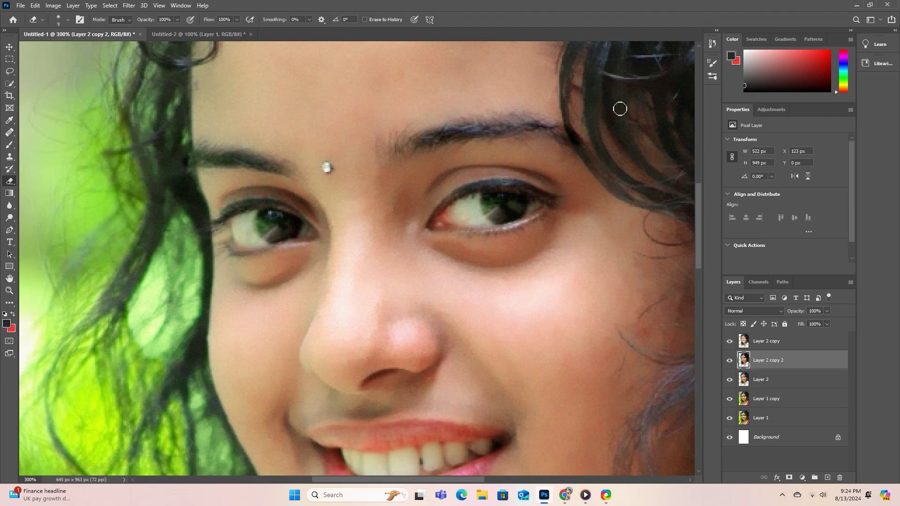
pyautogui.click(172, 35)
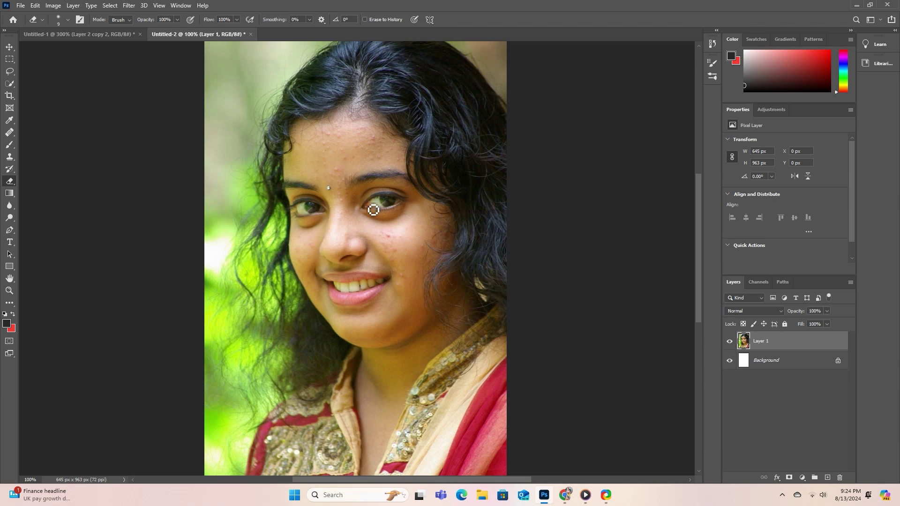
pyautogui.click(95, 37)
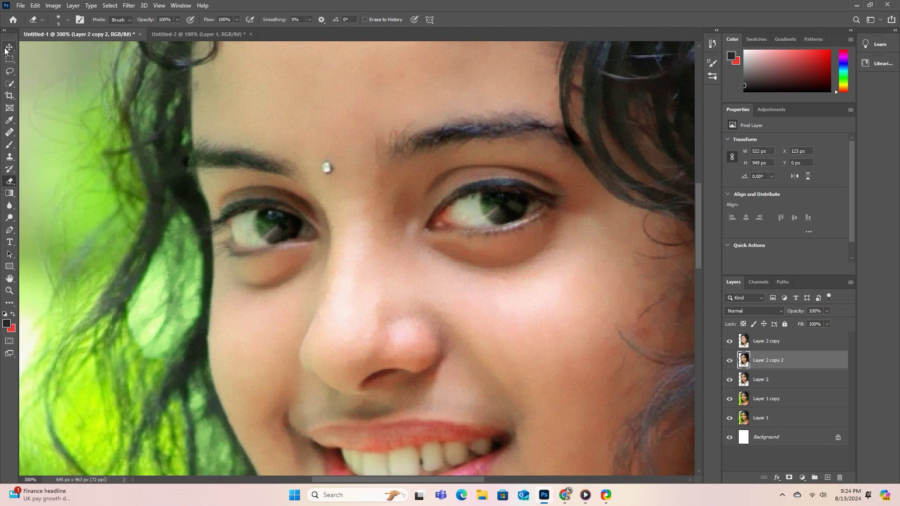
pyautogui.press('v')
pyautogui.rightClick(464, 211)
pyautogui.click(474, 216)
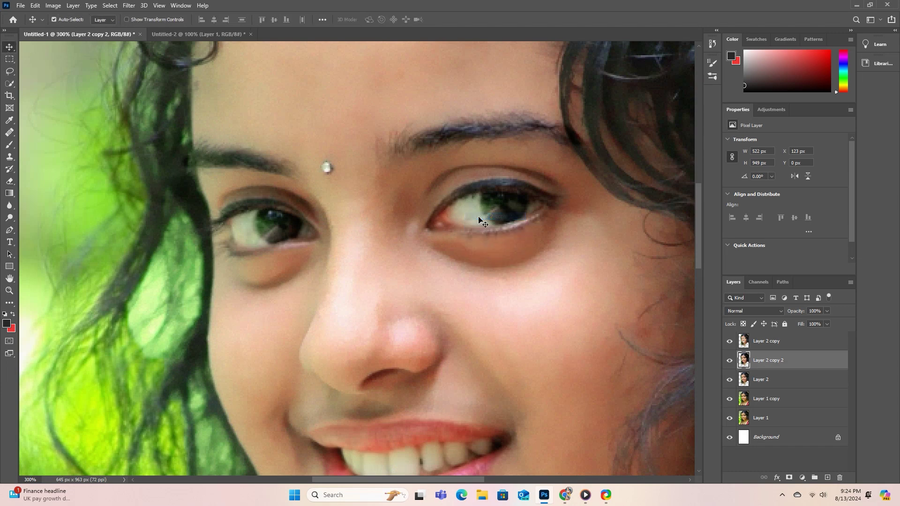
pyautogui.press('ctrl')
pyautogui.hotkey('ctrl', 'u')
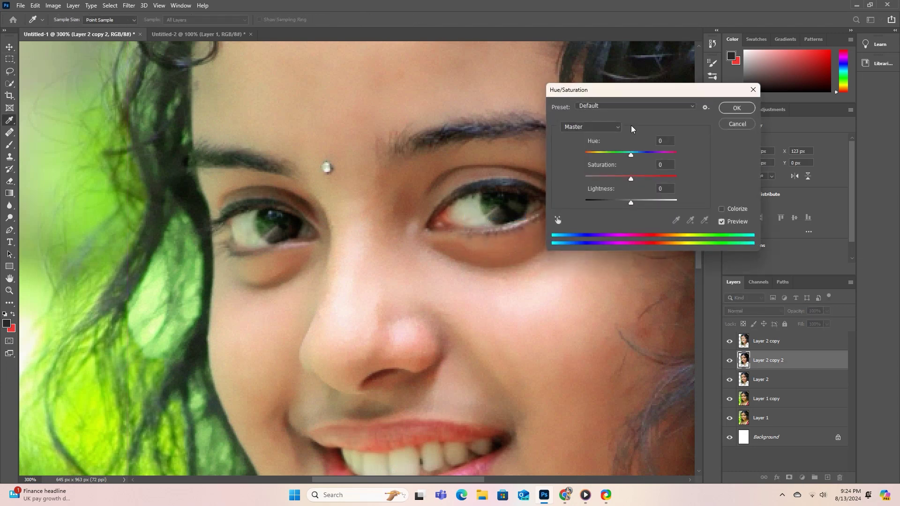
pyautogui.click(740, 129)
# - Apply Selective Color to Layer 2 copy 2, lowering the Black amount of the Whites to brighten the light areas
pyautogui.click(53, 5)
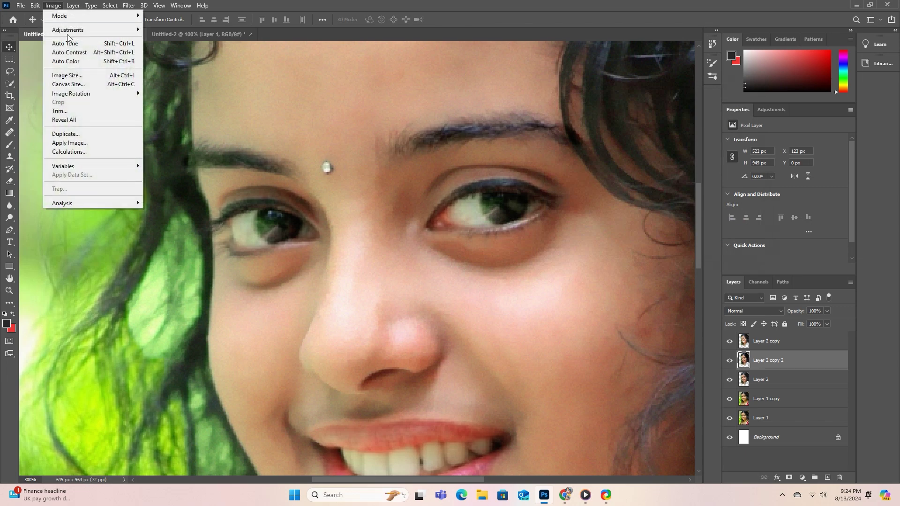
pyautogui.moveTo(68, 29)
pyautogui.click(198, 174)
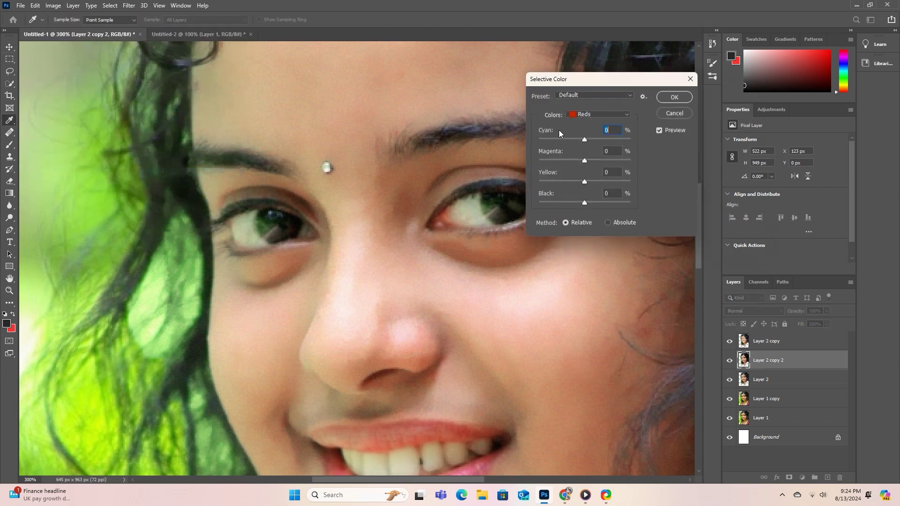
pyautogui.click(573, 118)
pyautogui.click(583, 178)
pyautogui.moveTo(585, 203); pyautogui.dragTo(553, 208)
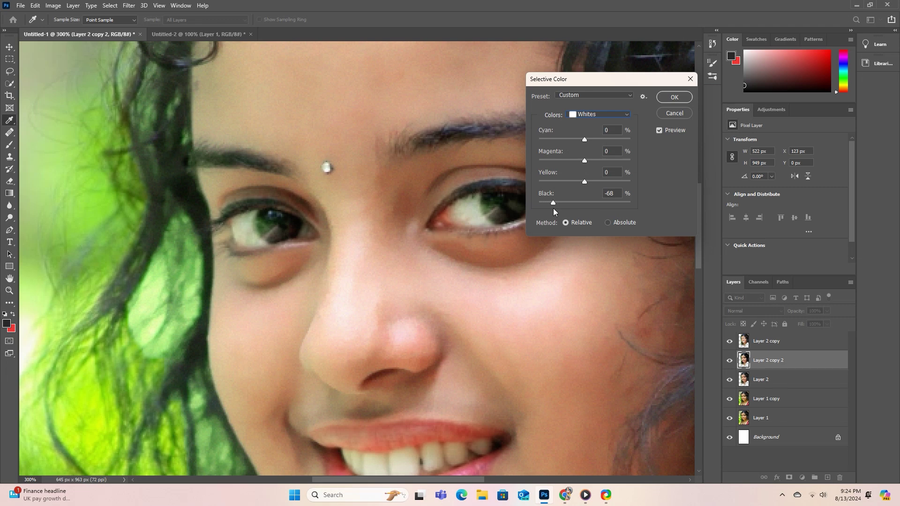
pyautogui.moveTo(547, 213); pyautogui.dragTo(586, 210)
pyautogui.moveTo(554, 209); pyautogui.dragTo(533, 209)
pyautogui.click(661, 99)
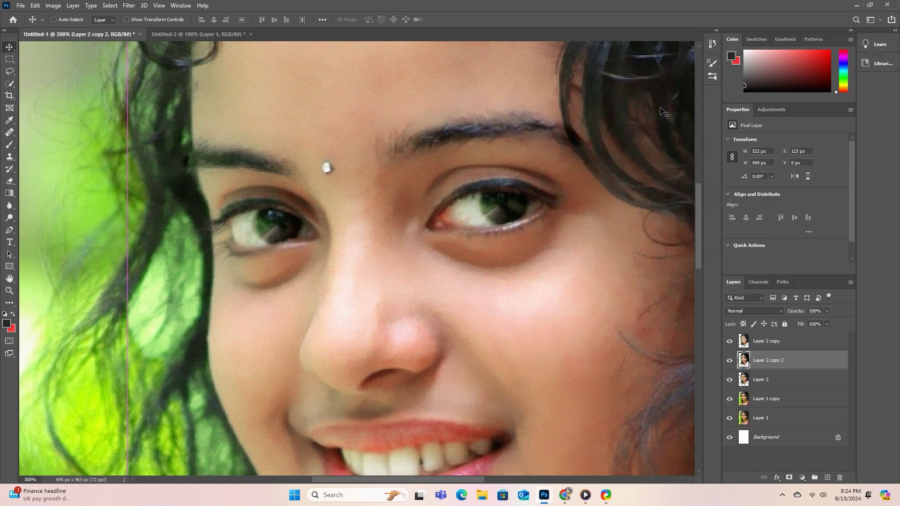
# - View the whole retouched portrait at 100% and compare it with the original in Untitled-2
pyautogui.hotkey('ctrl', '-')
pyautogui.hotkey('ctrl', '-')
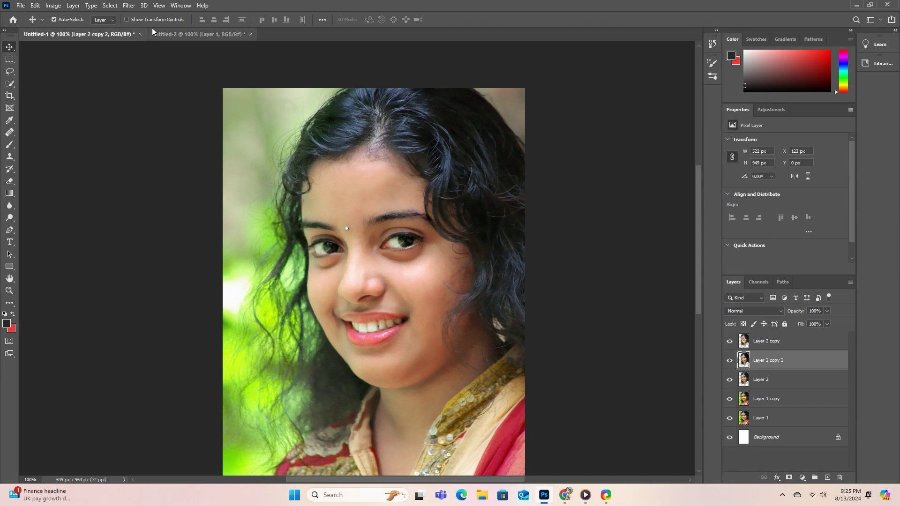
pyautogui.click(162, 35)
pyautogui.click(83, 37)
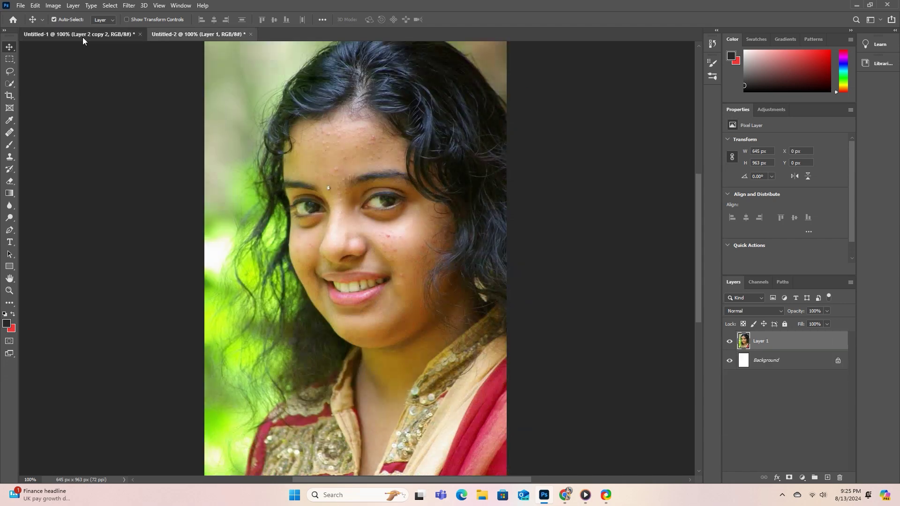